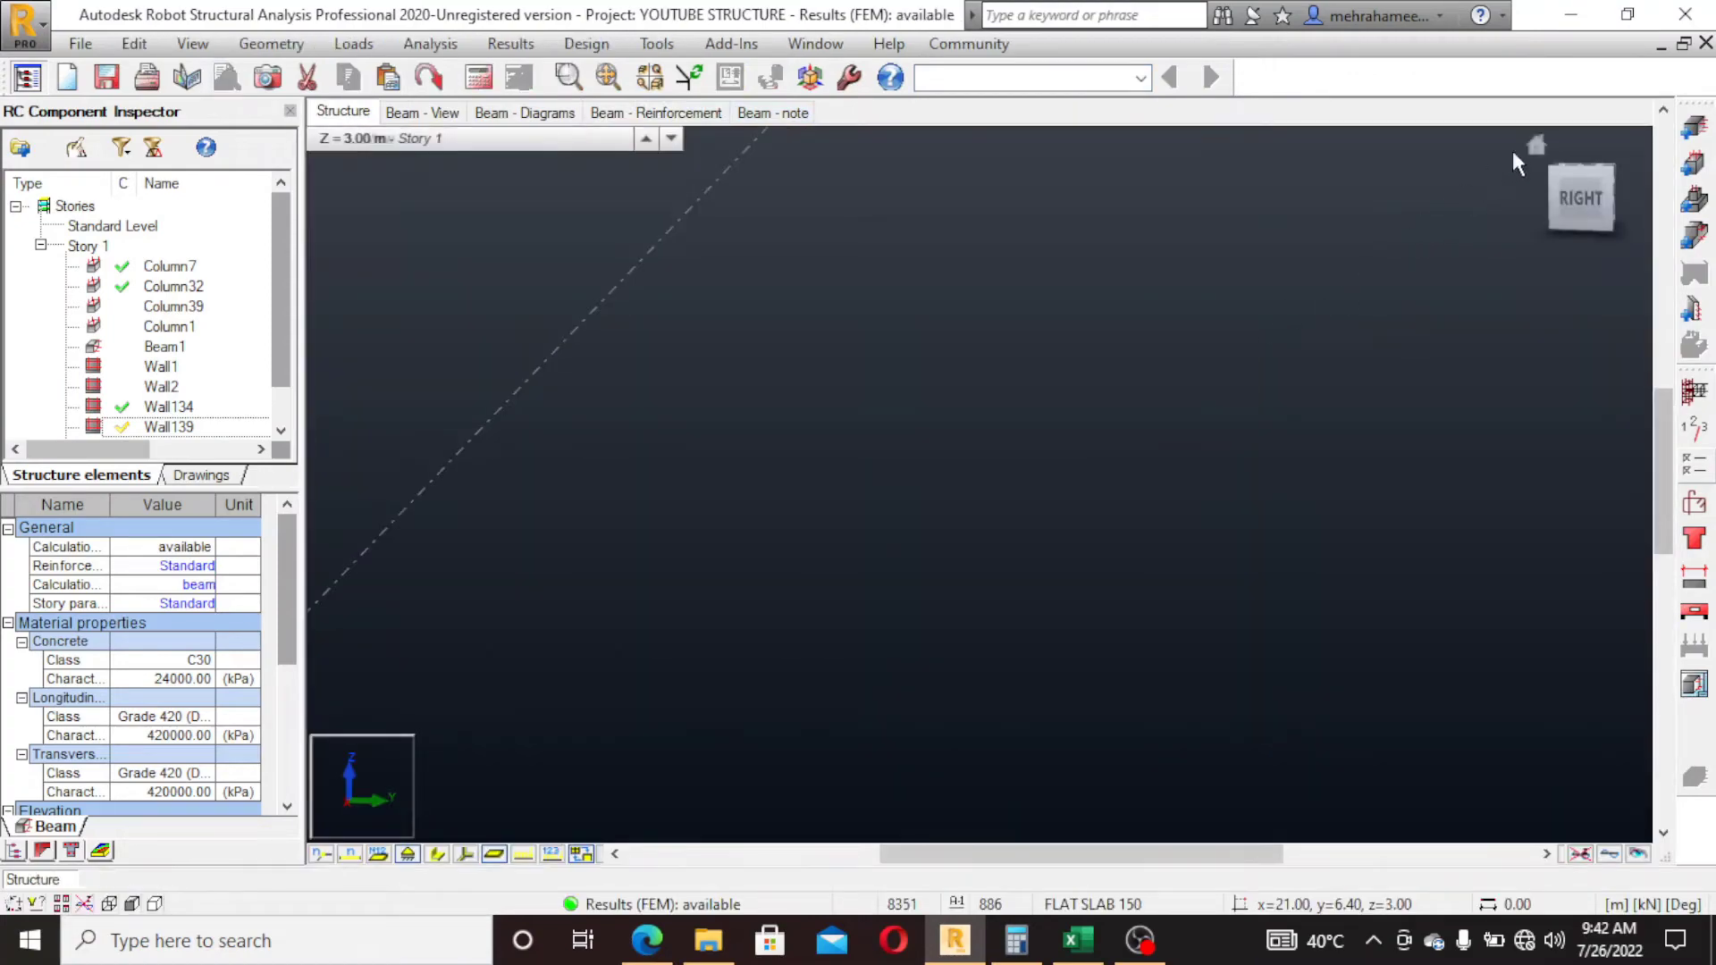
Orbit the building to a side elevation and select the ground-floor shear wall
{"action": "left_click", "coordinate": [1535, 144]}
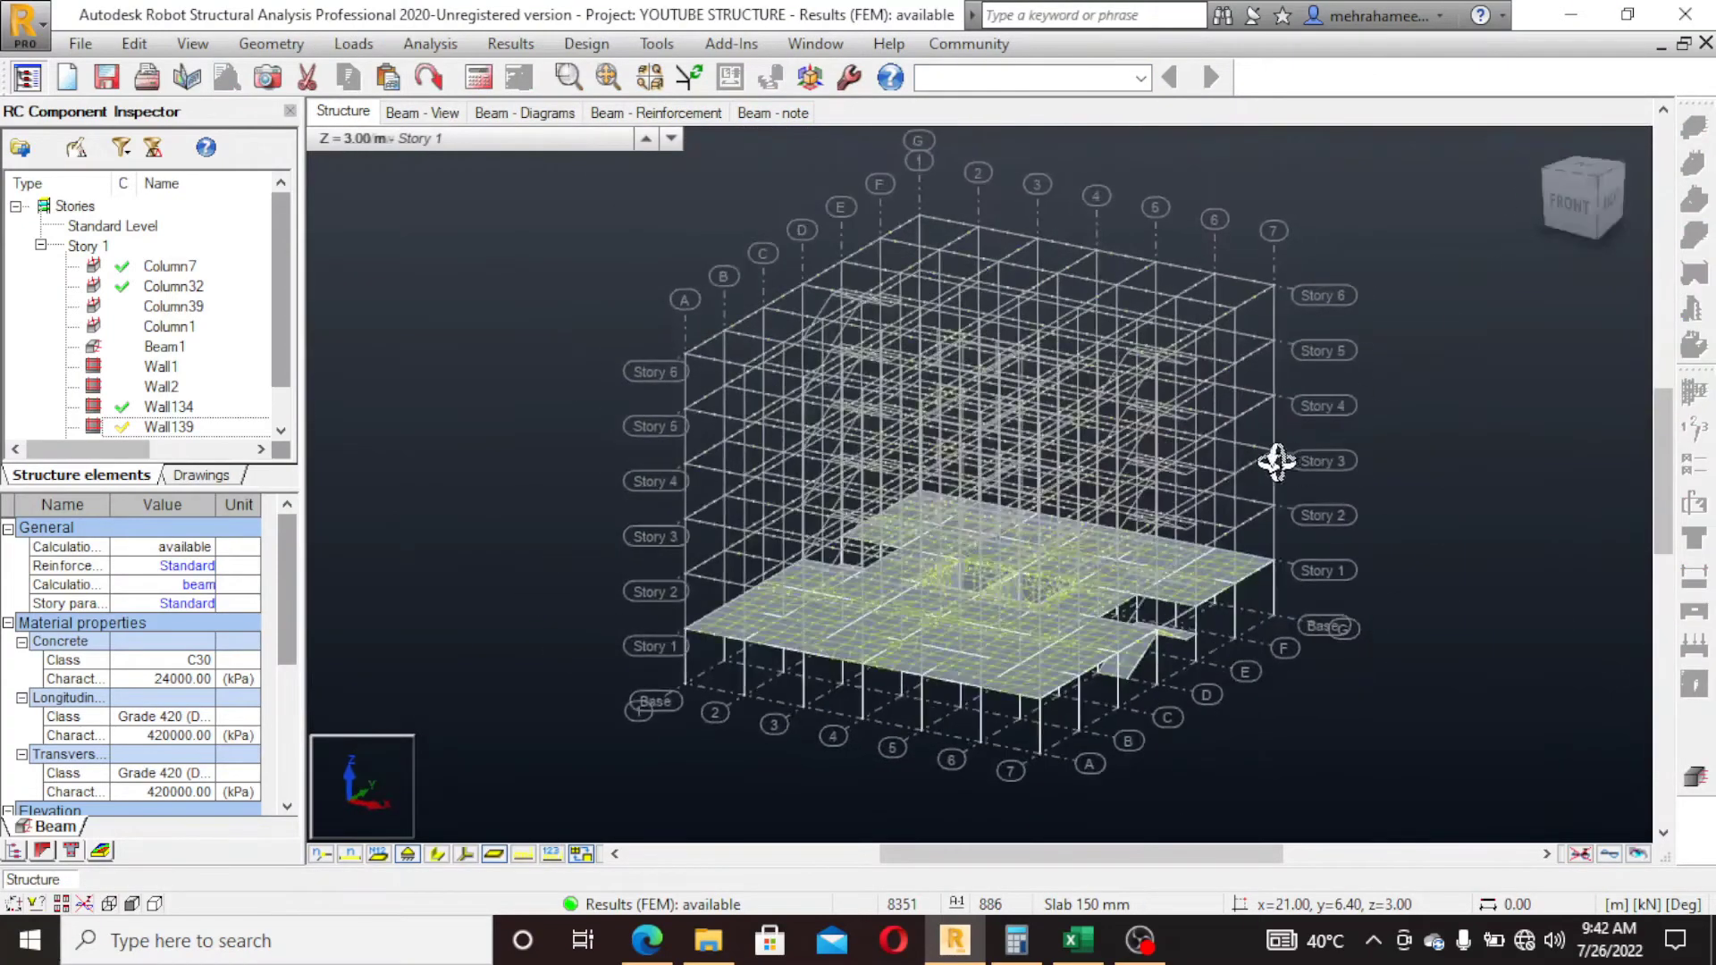
{"action": "middle_click_drag", "start_coordinate": [1295, 524], "coordinate": [1206, 497], "text": "shift"}
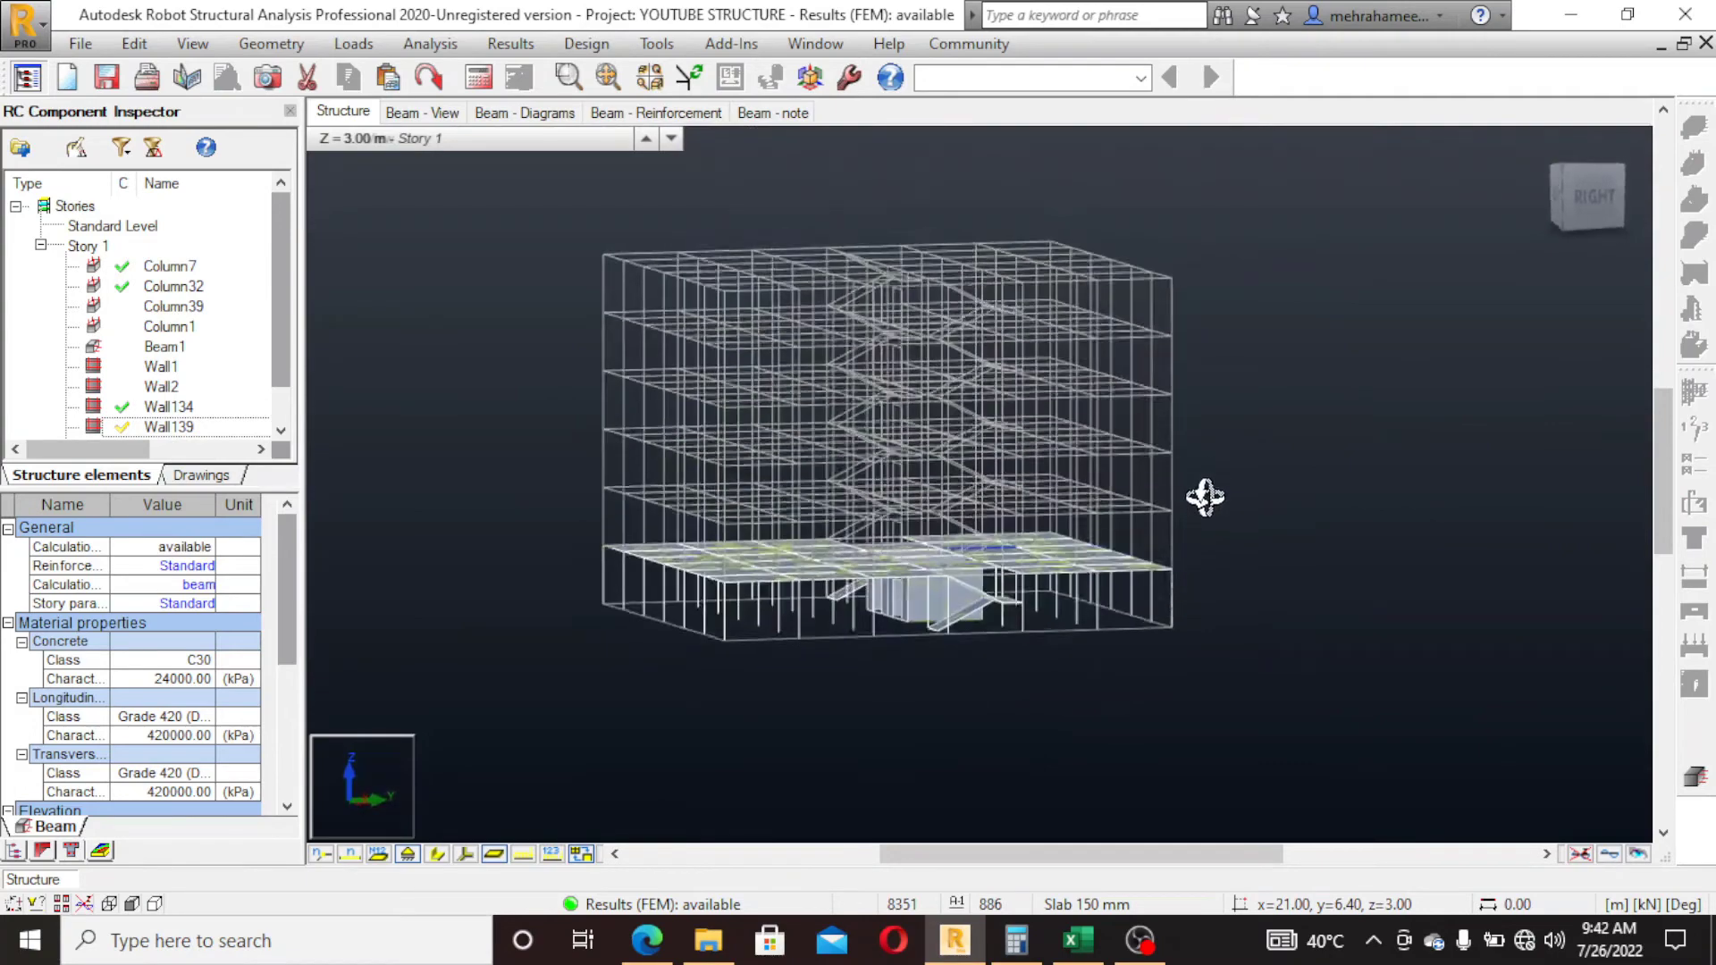
{"action": "scroll", "coordinate": [1004, 621], "scroll_direction": "up", "scroll_amount": 5}
{"action": "right_click", "coordinate": [981, 608]}
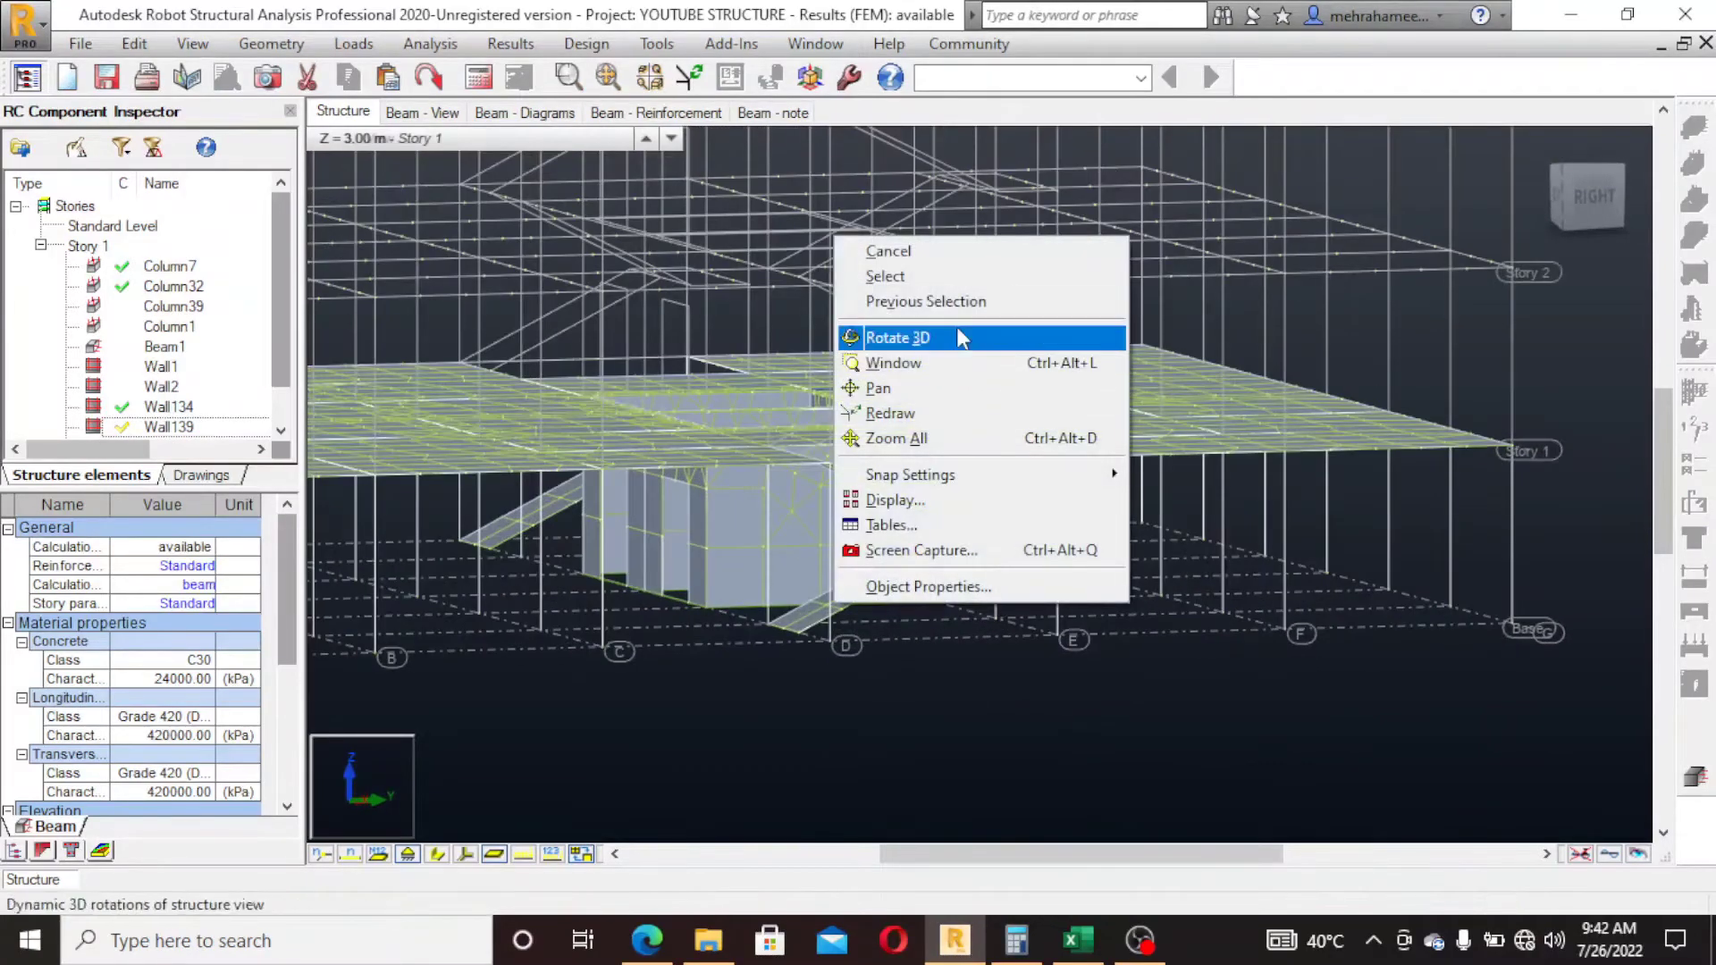
{"action": "left_click", "coordinate": [956, 277]}
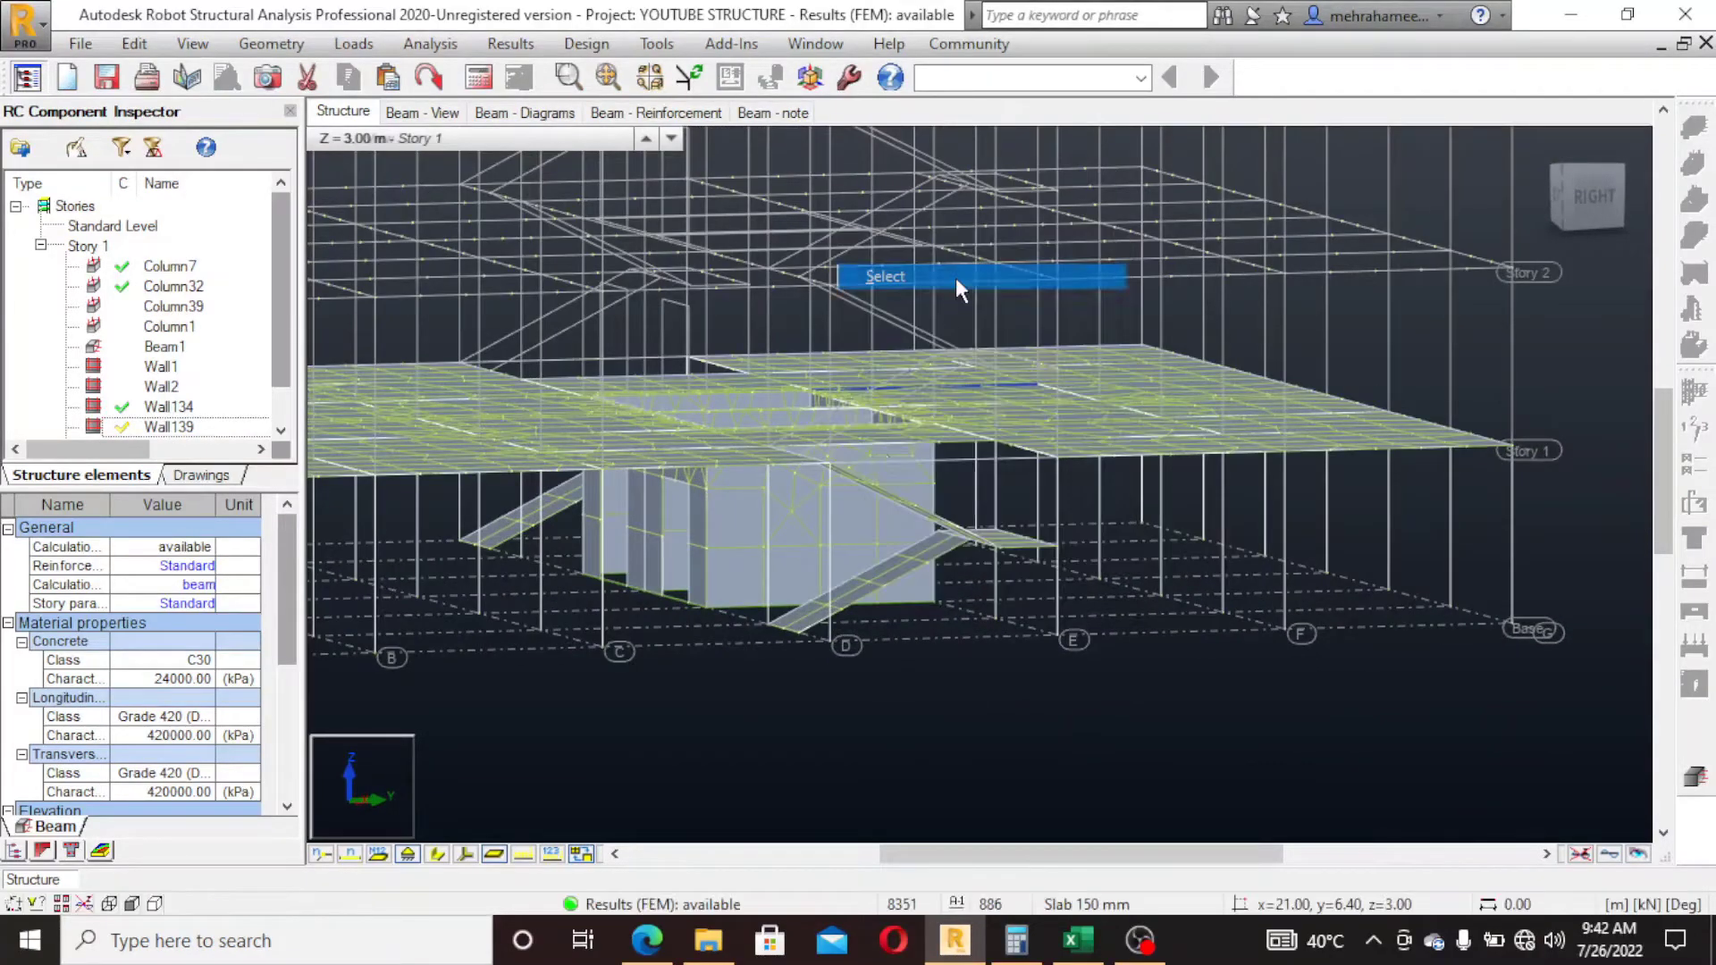
{"action": "left_click", "coordinate": [733, 567]}
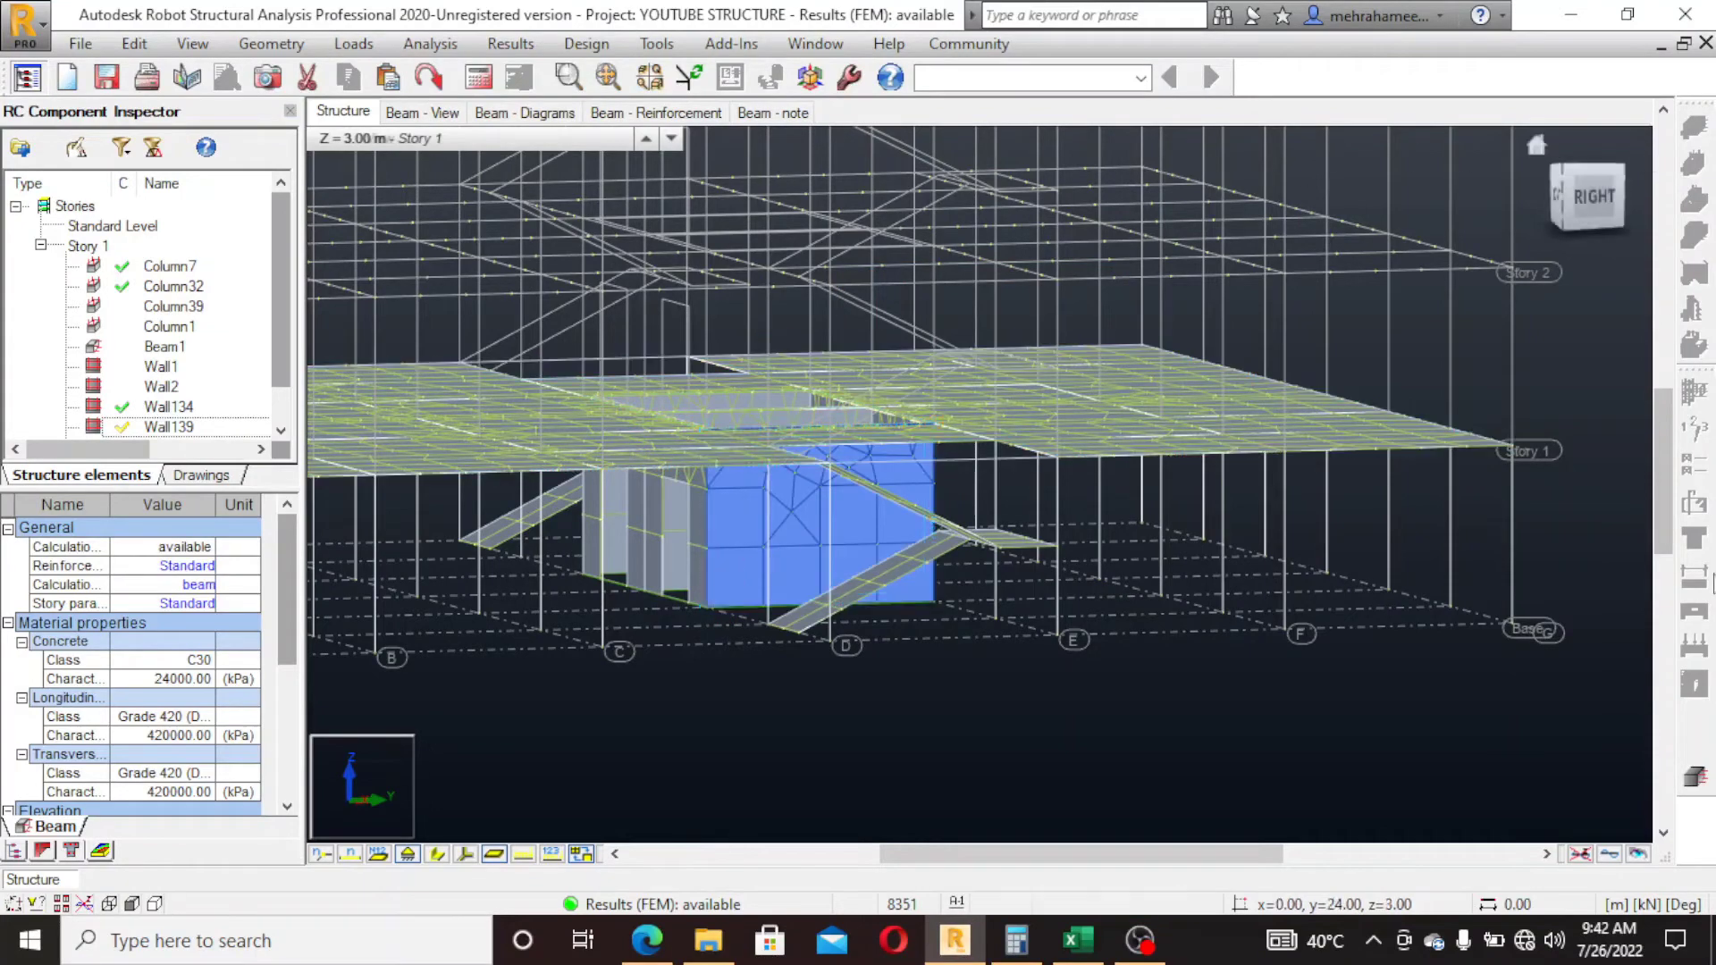
Run provided reinforcement on the wall, accepting the ACI 318-14 wall parameters
{"action": "left_click", "coordinate": [1694, 775]}
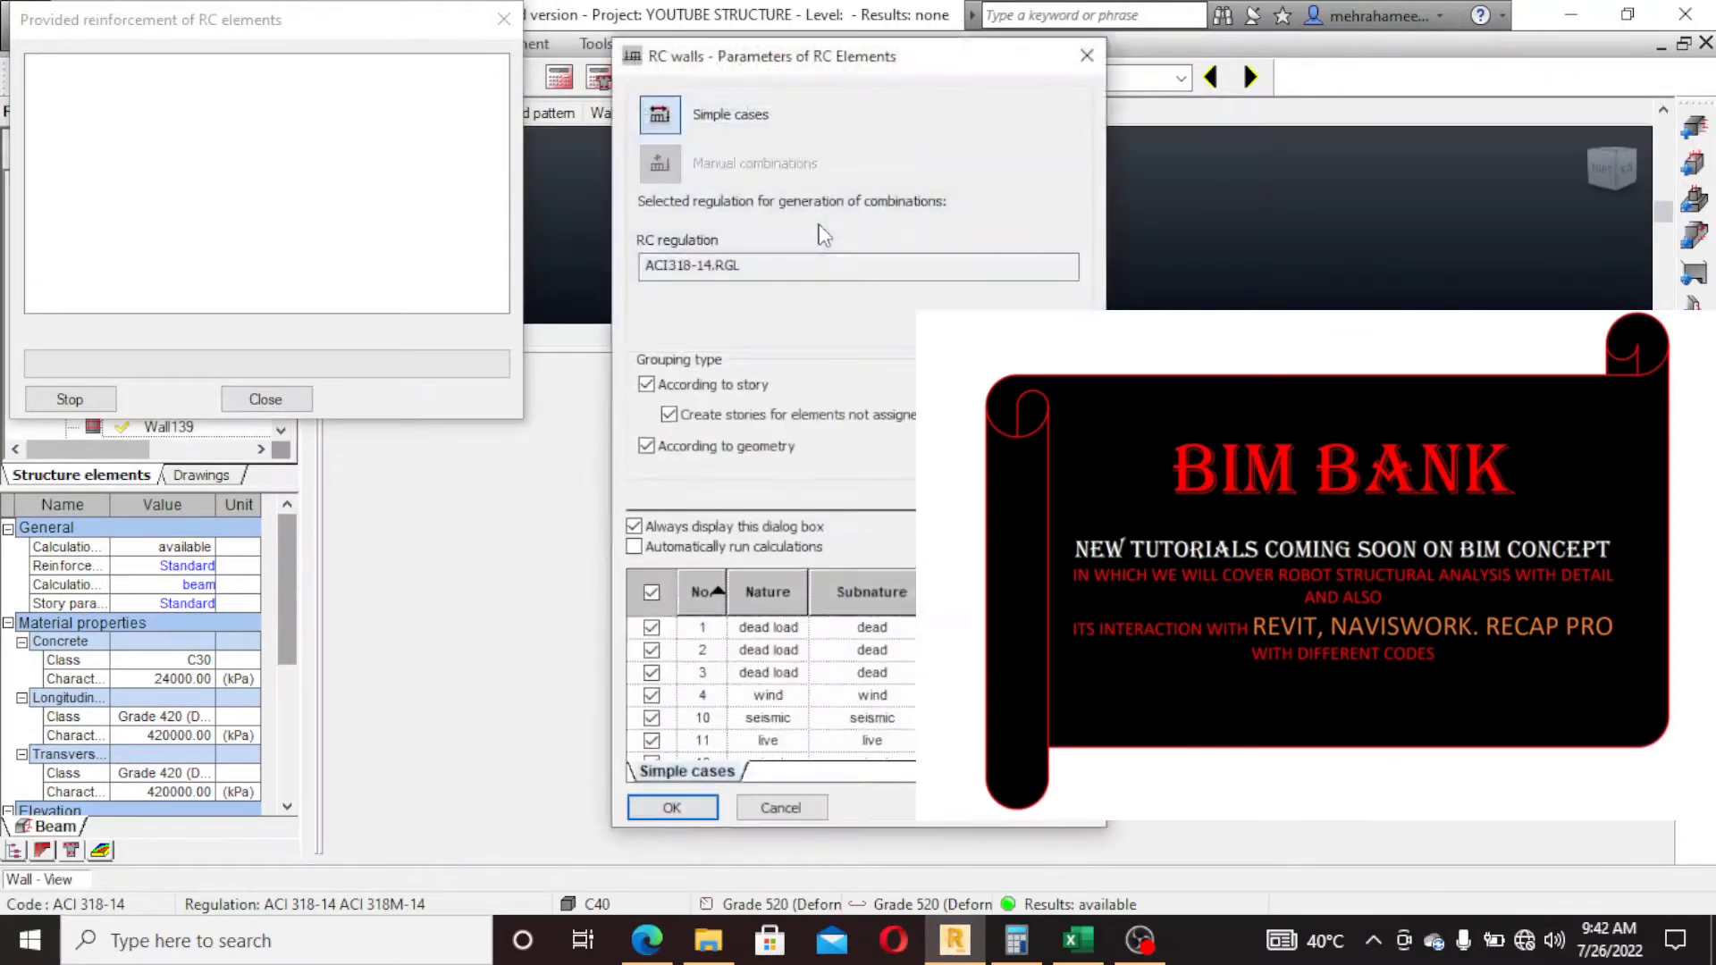
{"action": "left_click", "coordinate": [709, 809]}
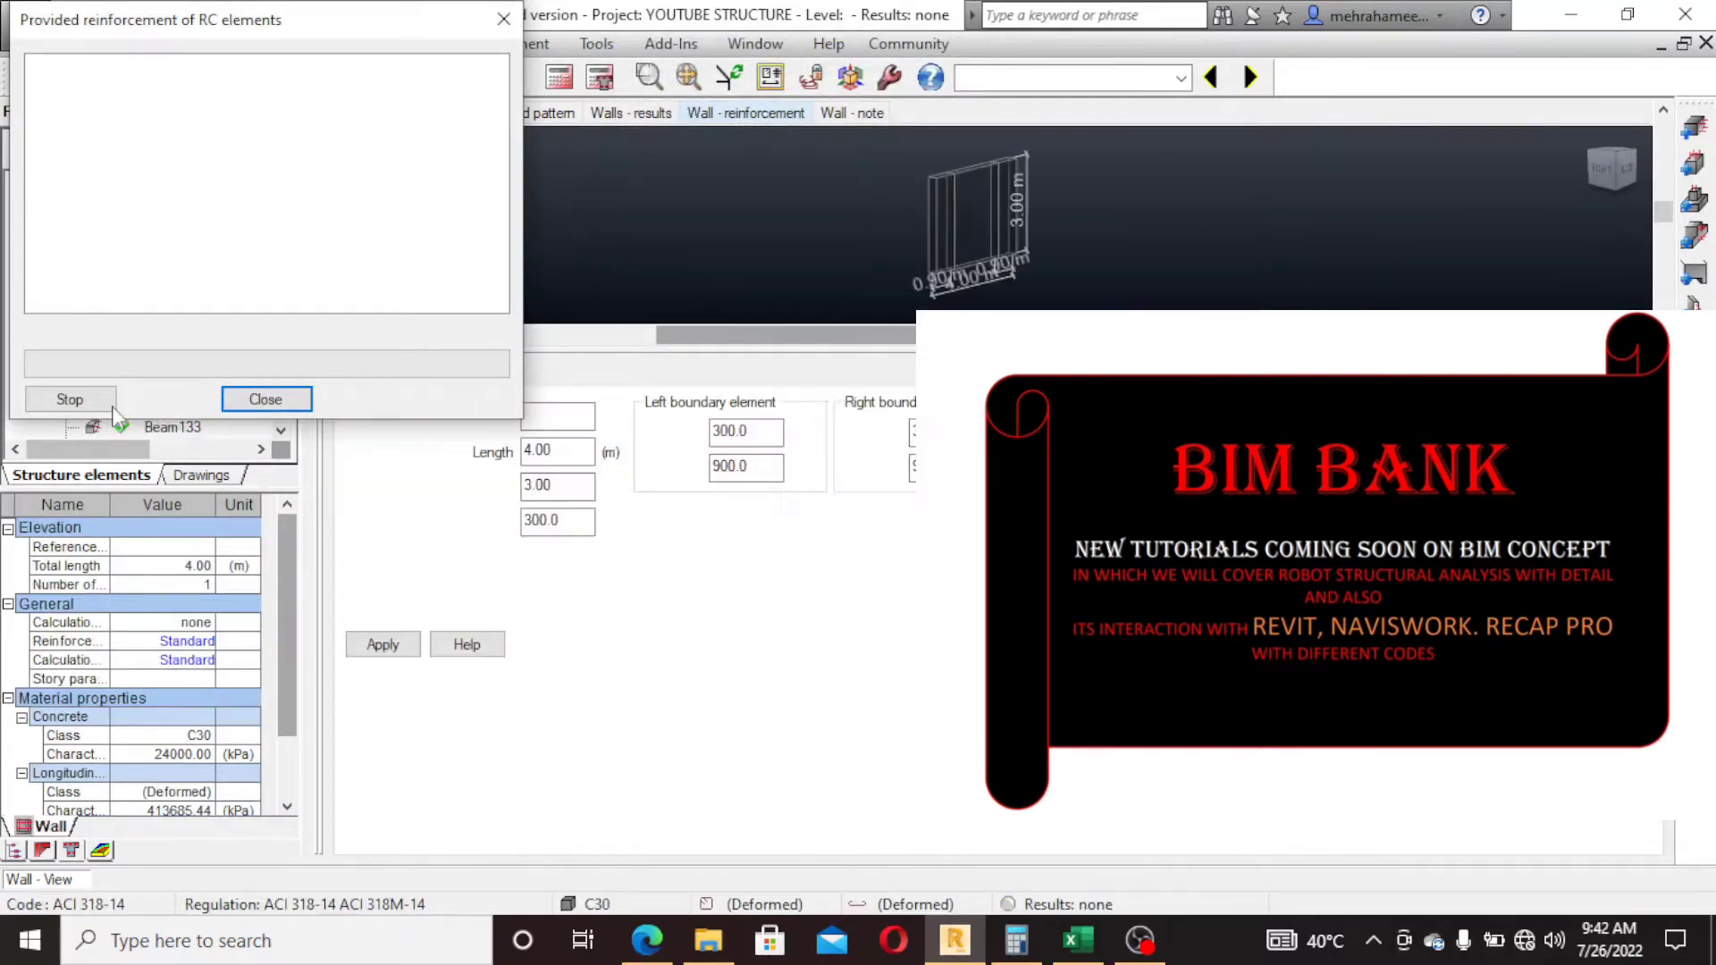
{"action": "left_click", "coordinate": [265, 398]}
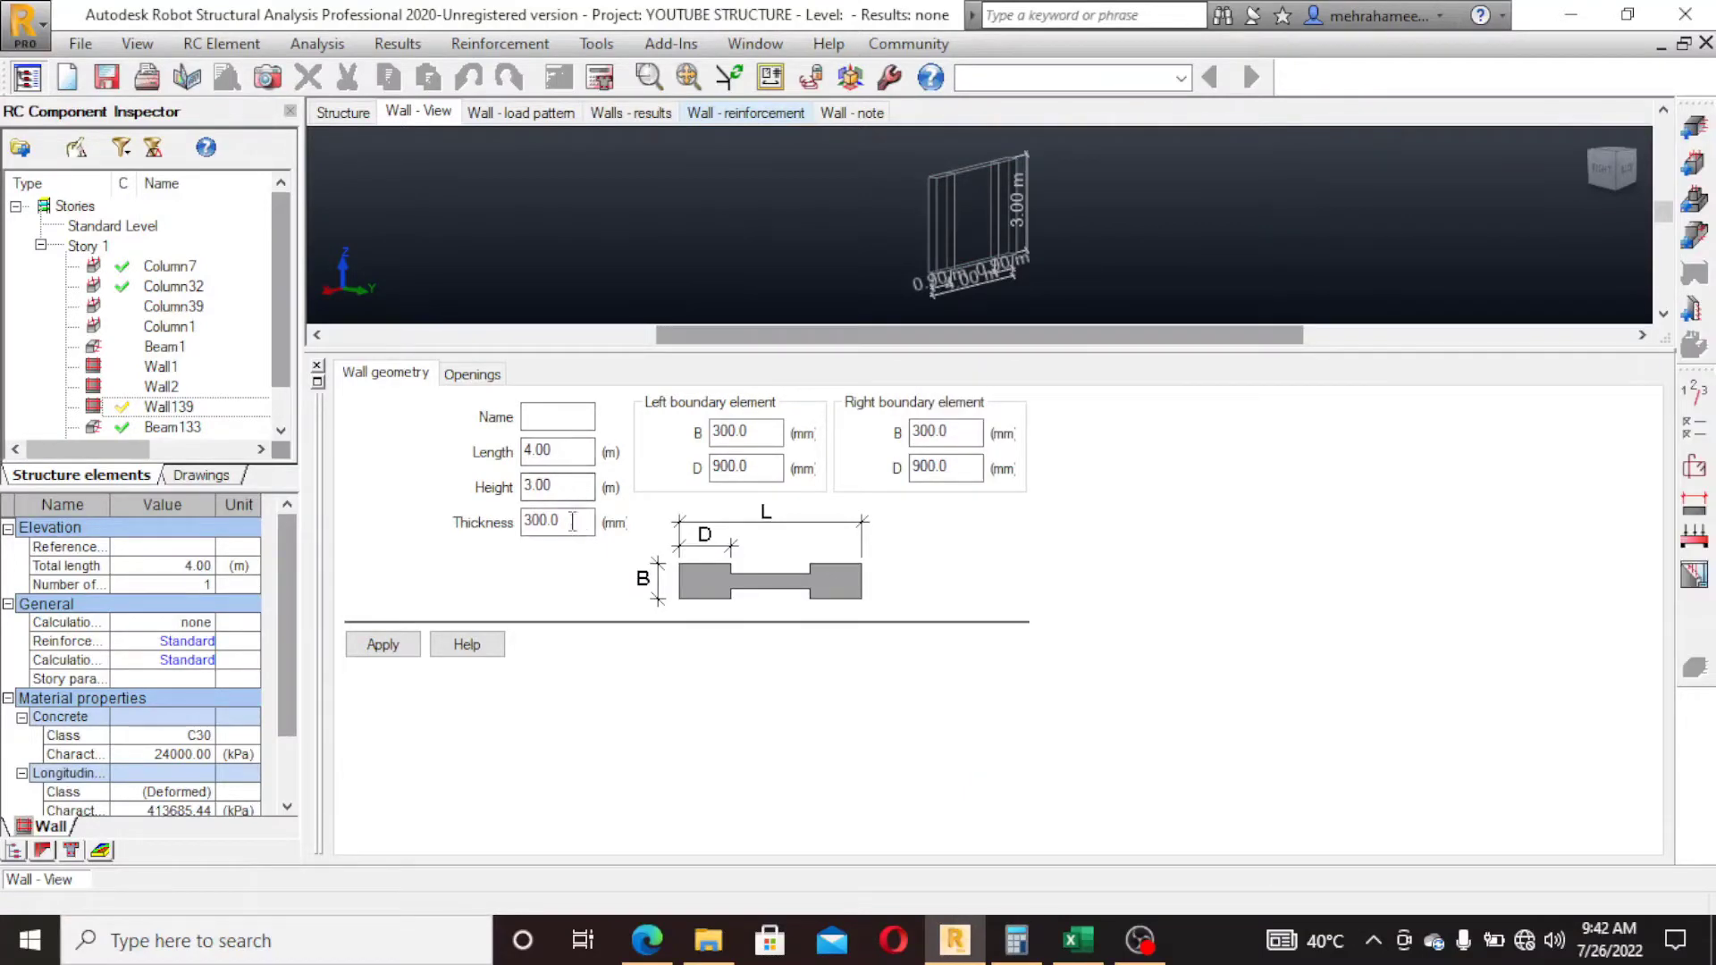
Check the wall's 4.00 m length and height, then review the reinforcement pattern settings
{"action": "left_click", "coordinate": [568, 488]}
{"action": "double_click", "coordinate": [580, 448]}
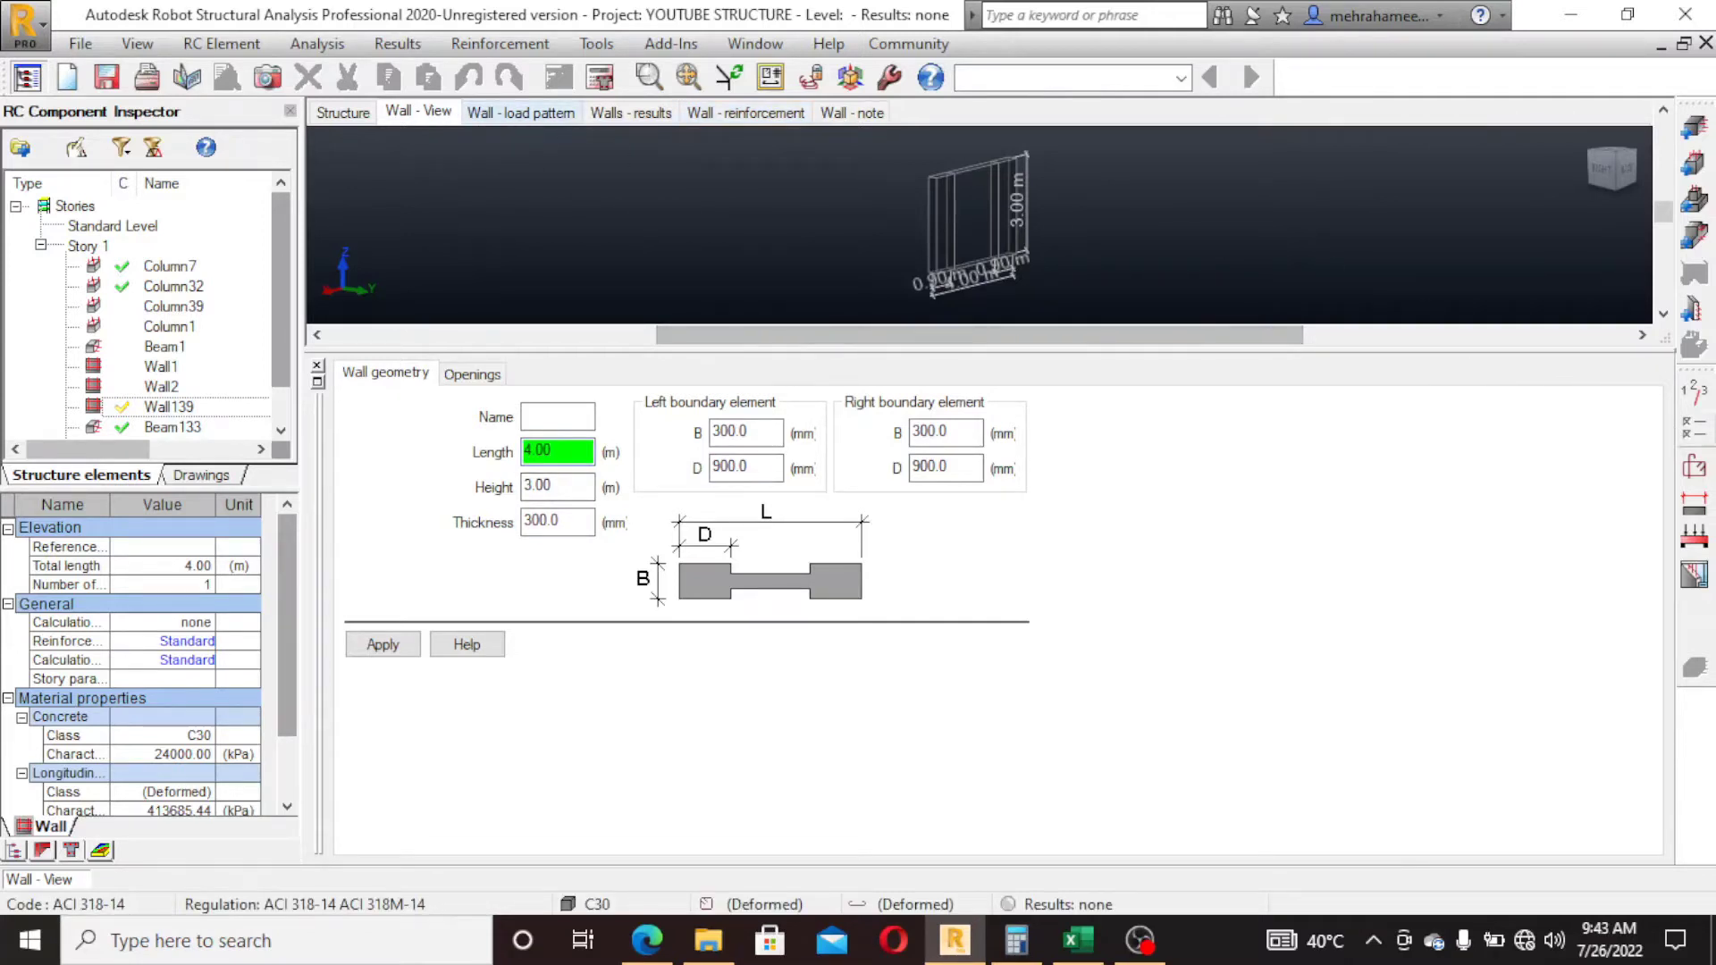
{"action": "left_click", "coordinate": [1694, 468]}
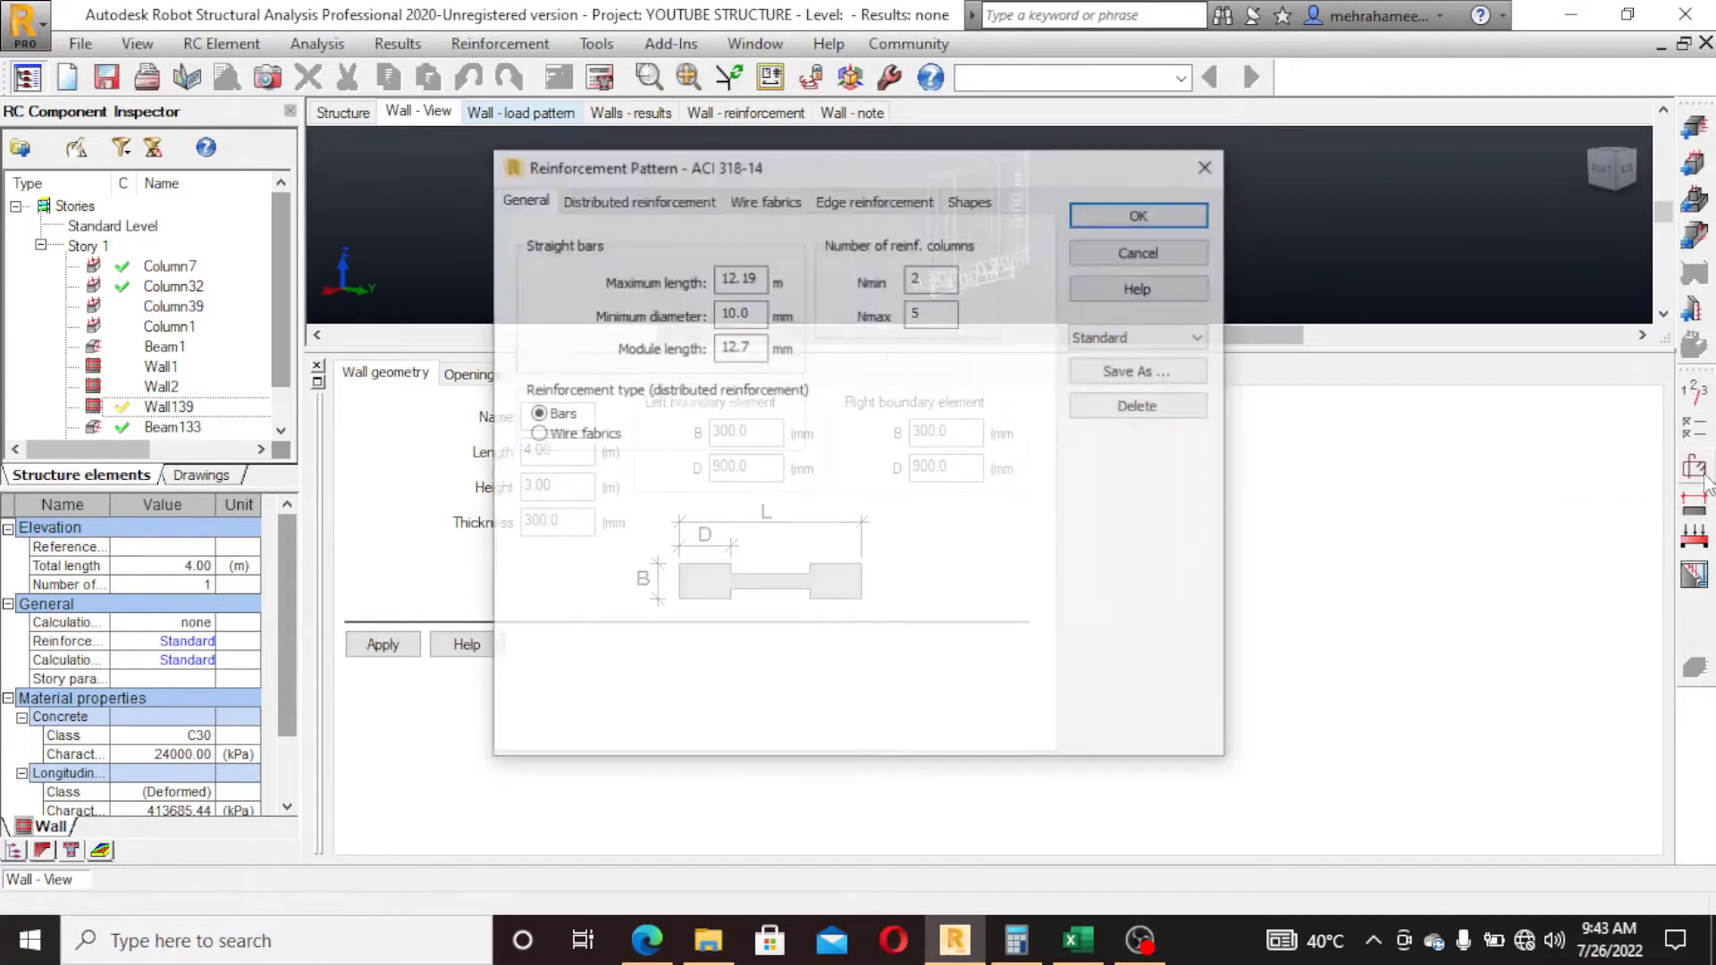
{"action": "left_click", "coordinate": [1209, 164]}
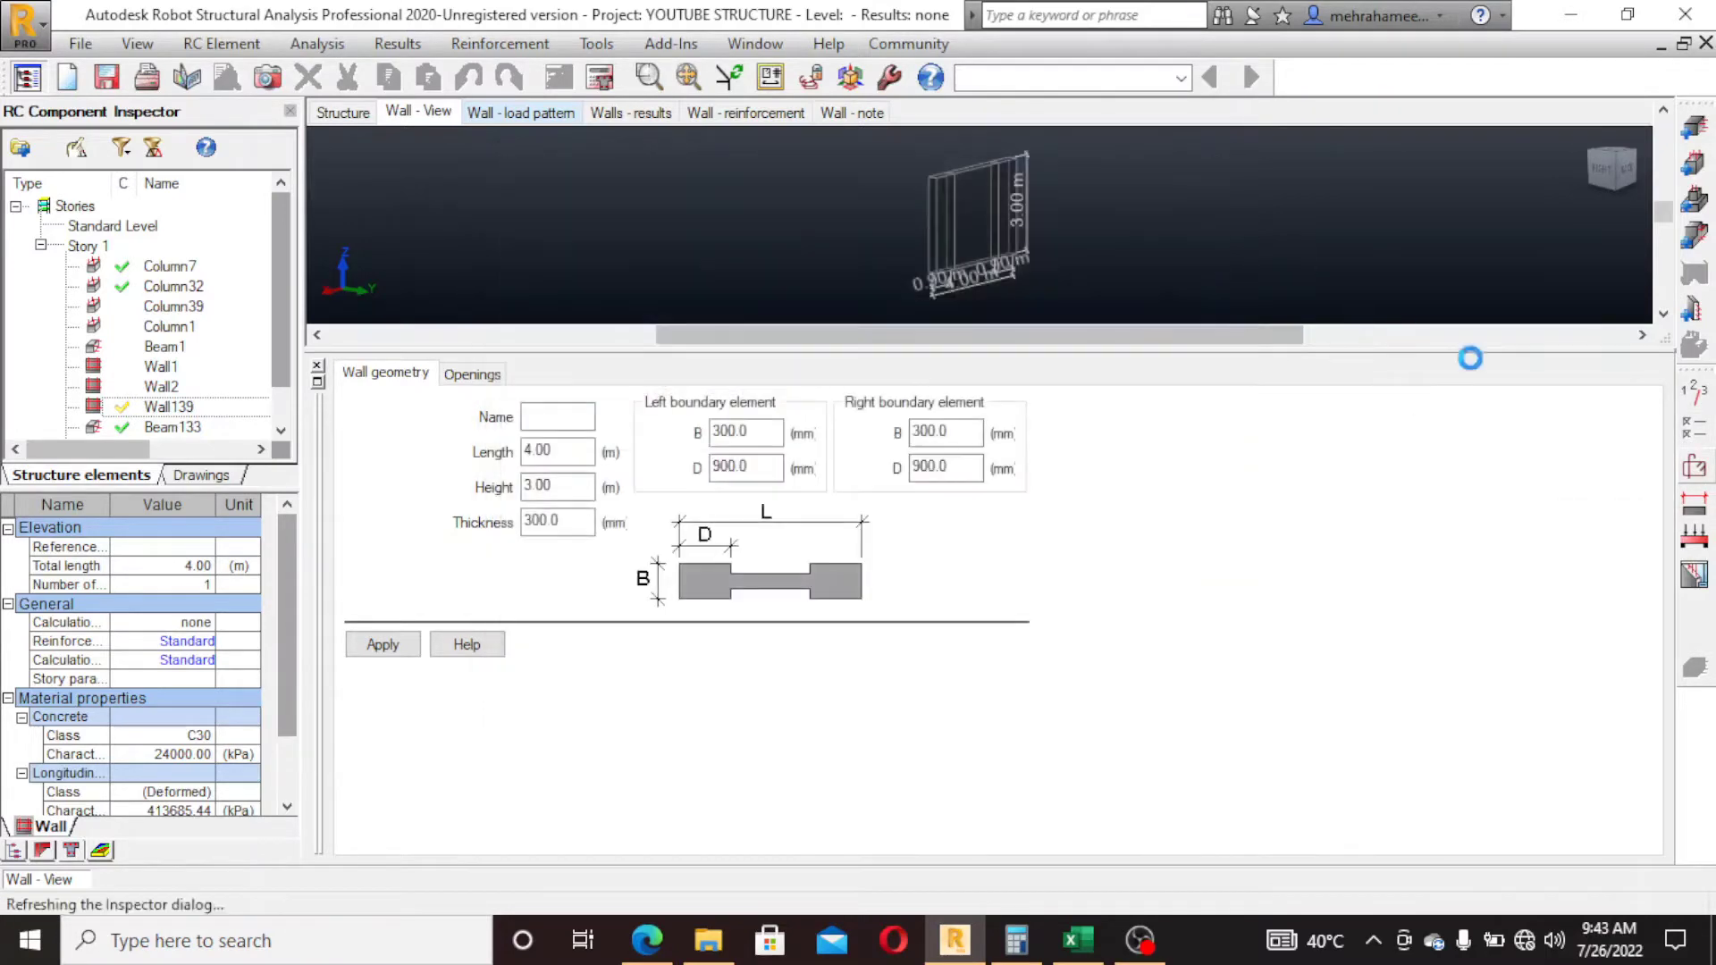
Review the 38.1 mm minimum cover and concrete settings in the wall calculation options
{"action": "left_click", "coordinate": [1696, 431]}
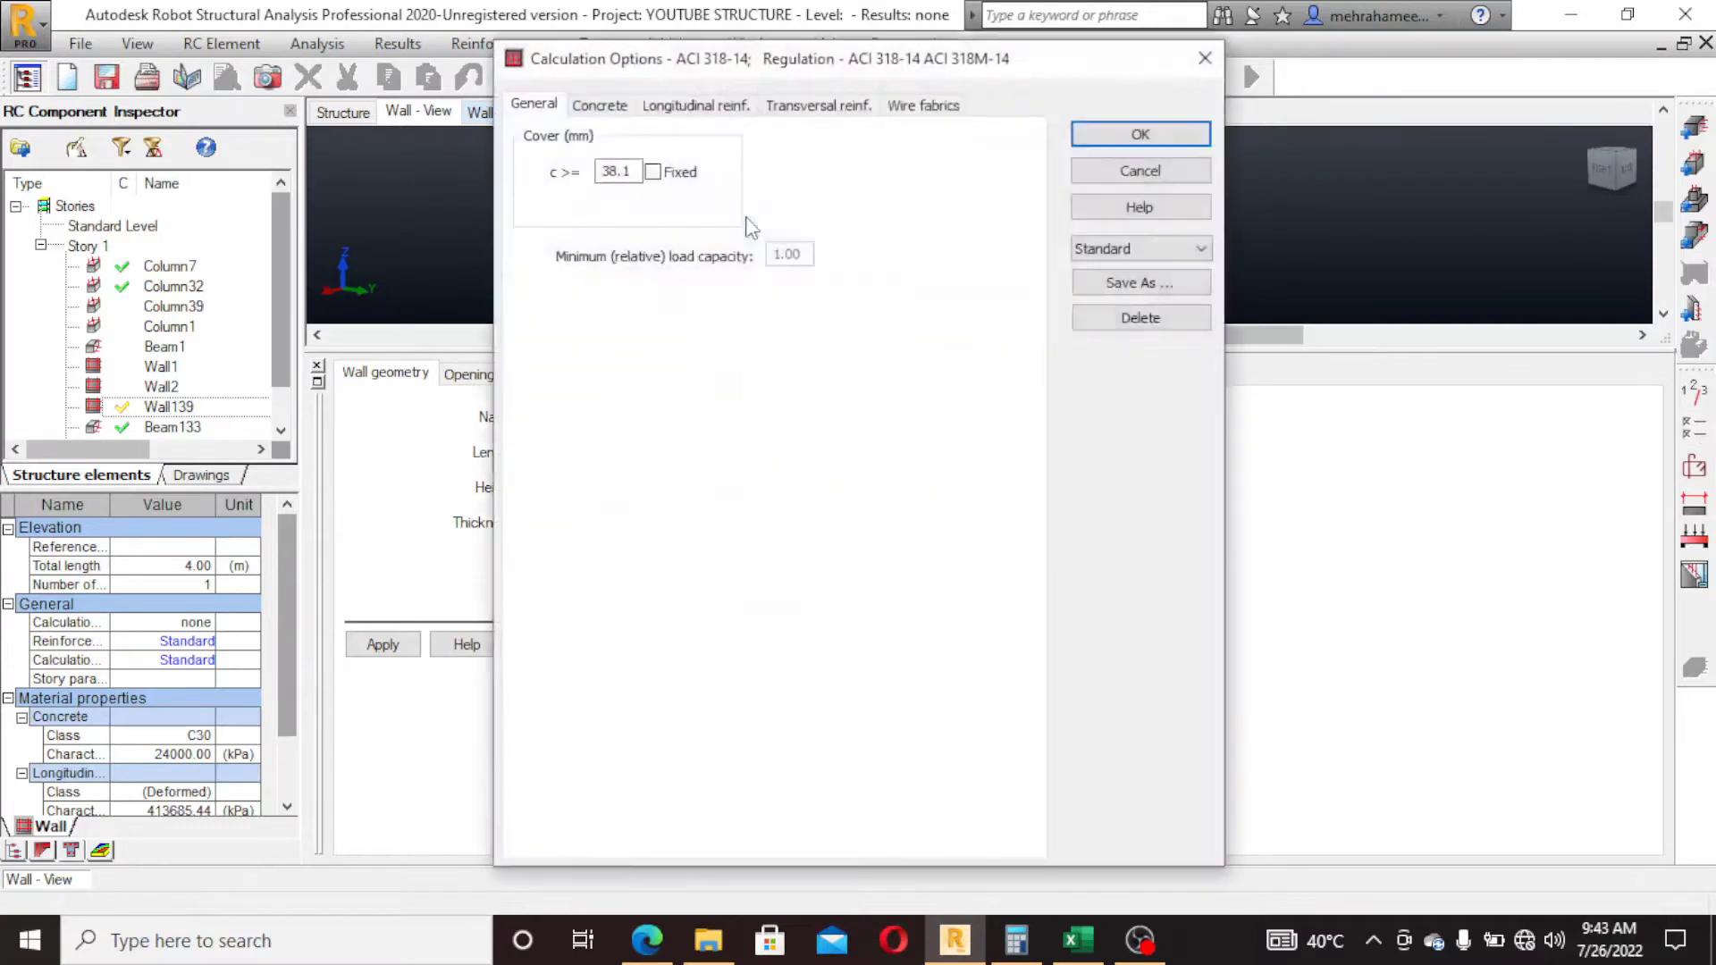
{"action": "double_click", "coordinate": [633, 172]}
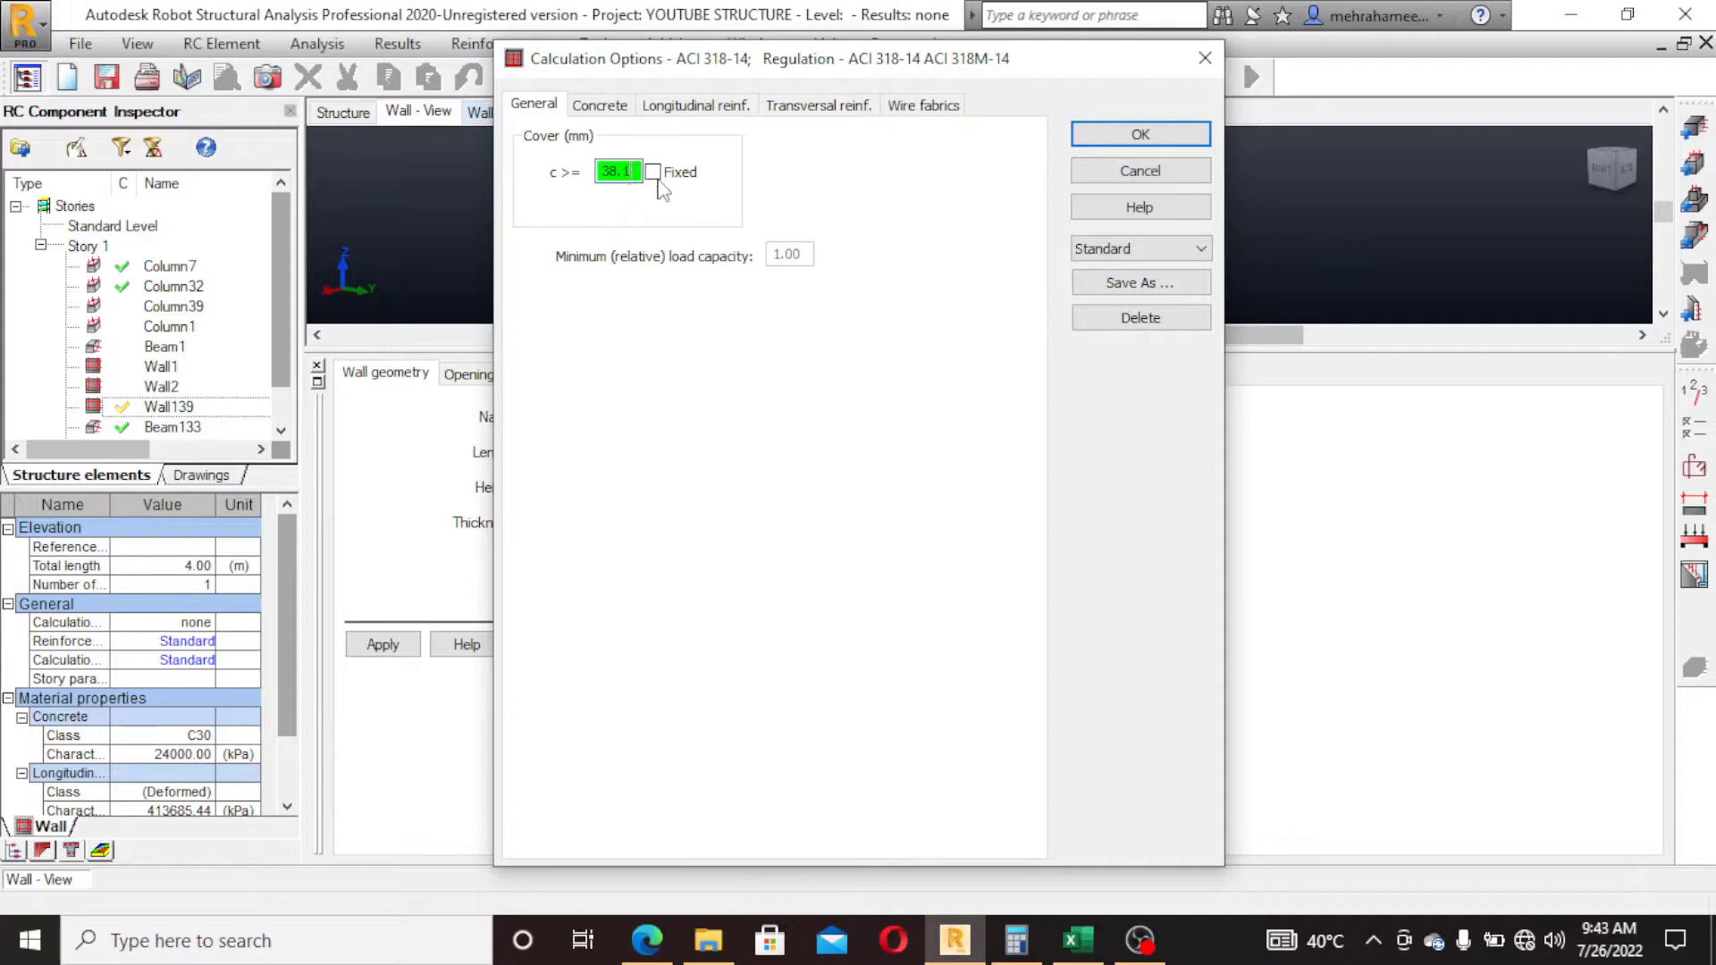
{"action": "left_click", "coordinate": [655, 174]}
{"action": "left_click", "coordinate": [600, 104]}
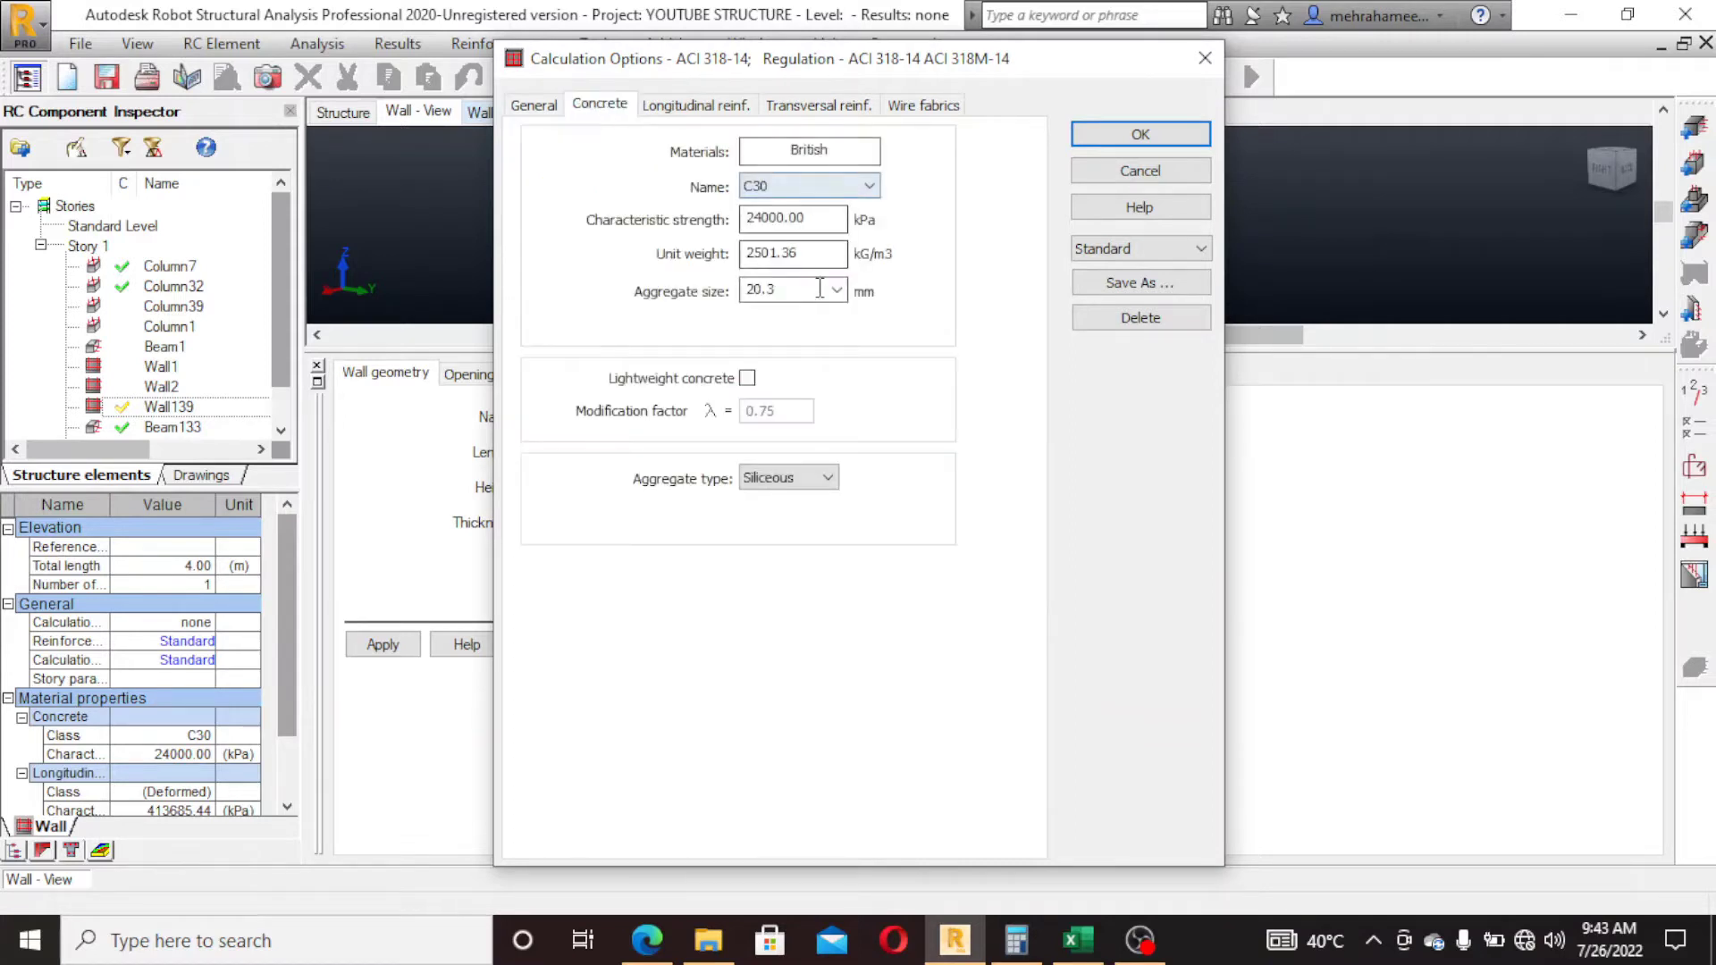
Set both longitudinal and transversal reinforcement steel to Grade 420
{"action": "left_click", "coordinate": [672, 105]}
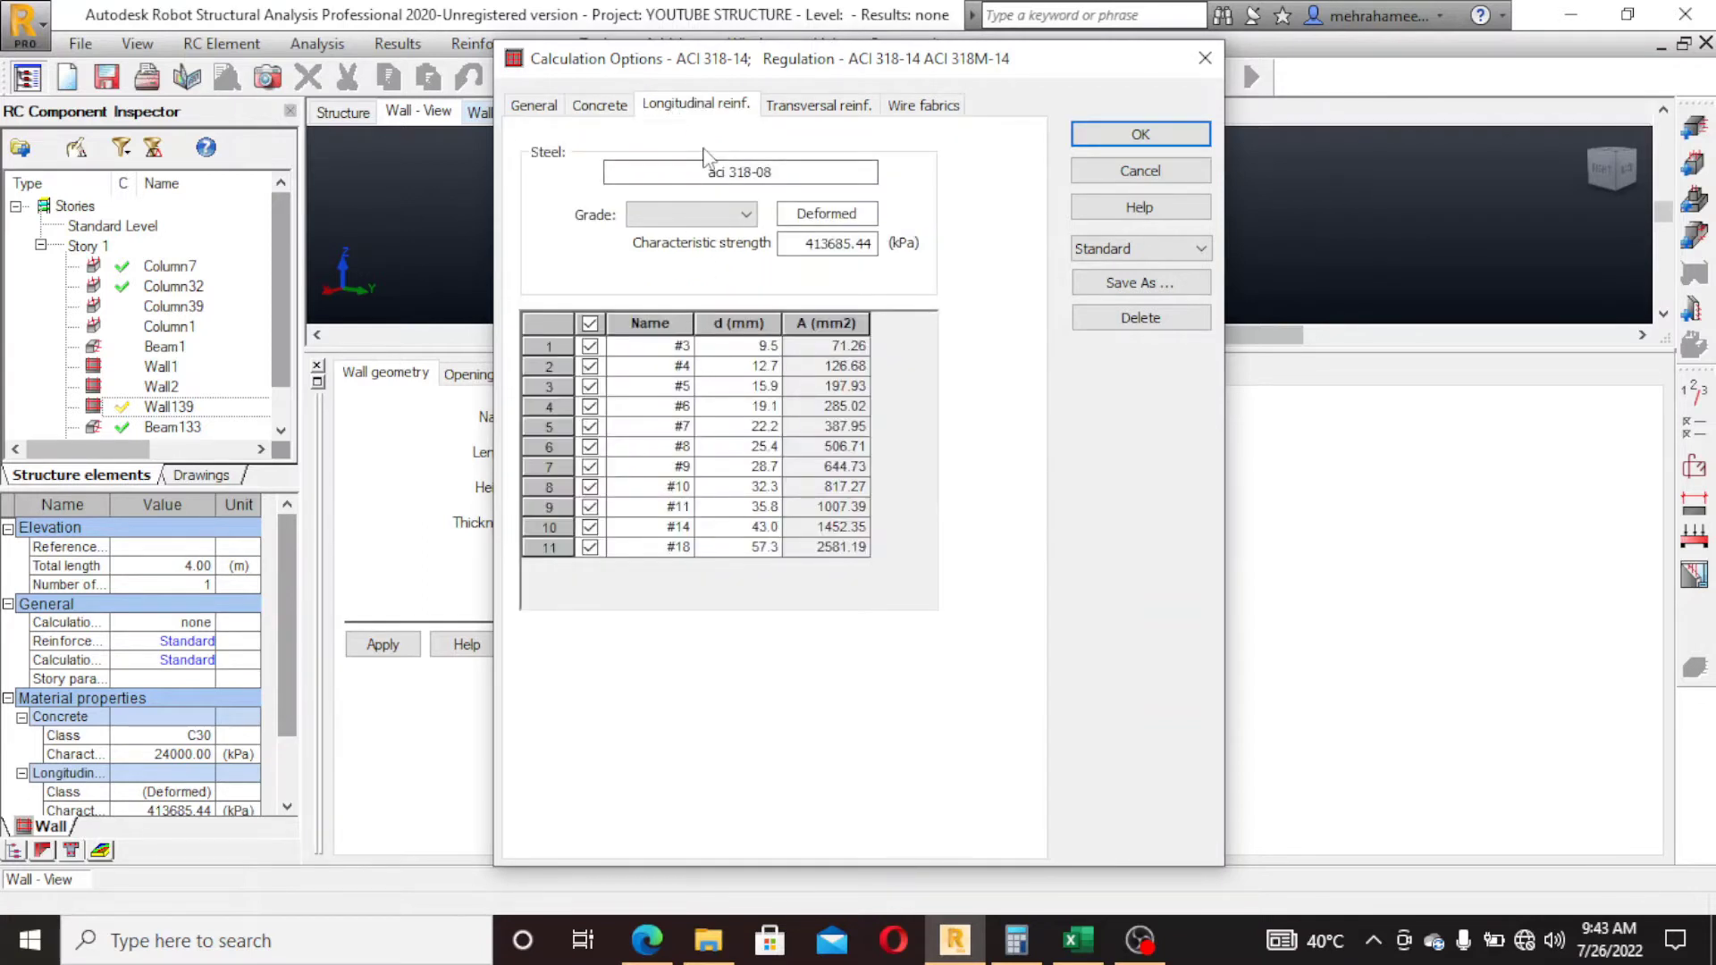
{"action": "left_click", "coordinate": [720, 214]}
{"action": "left_click", "coordinate": [716, 254]}
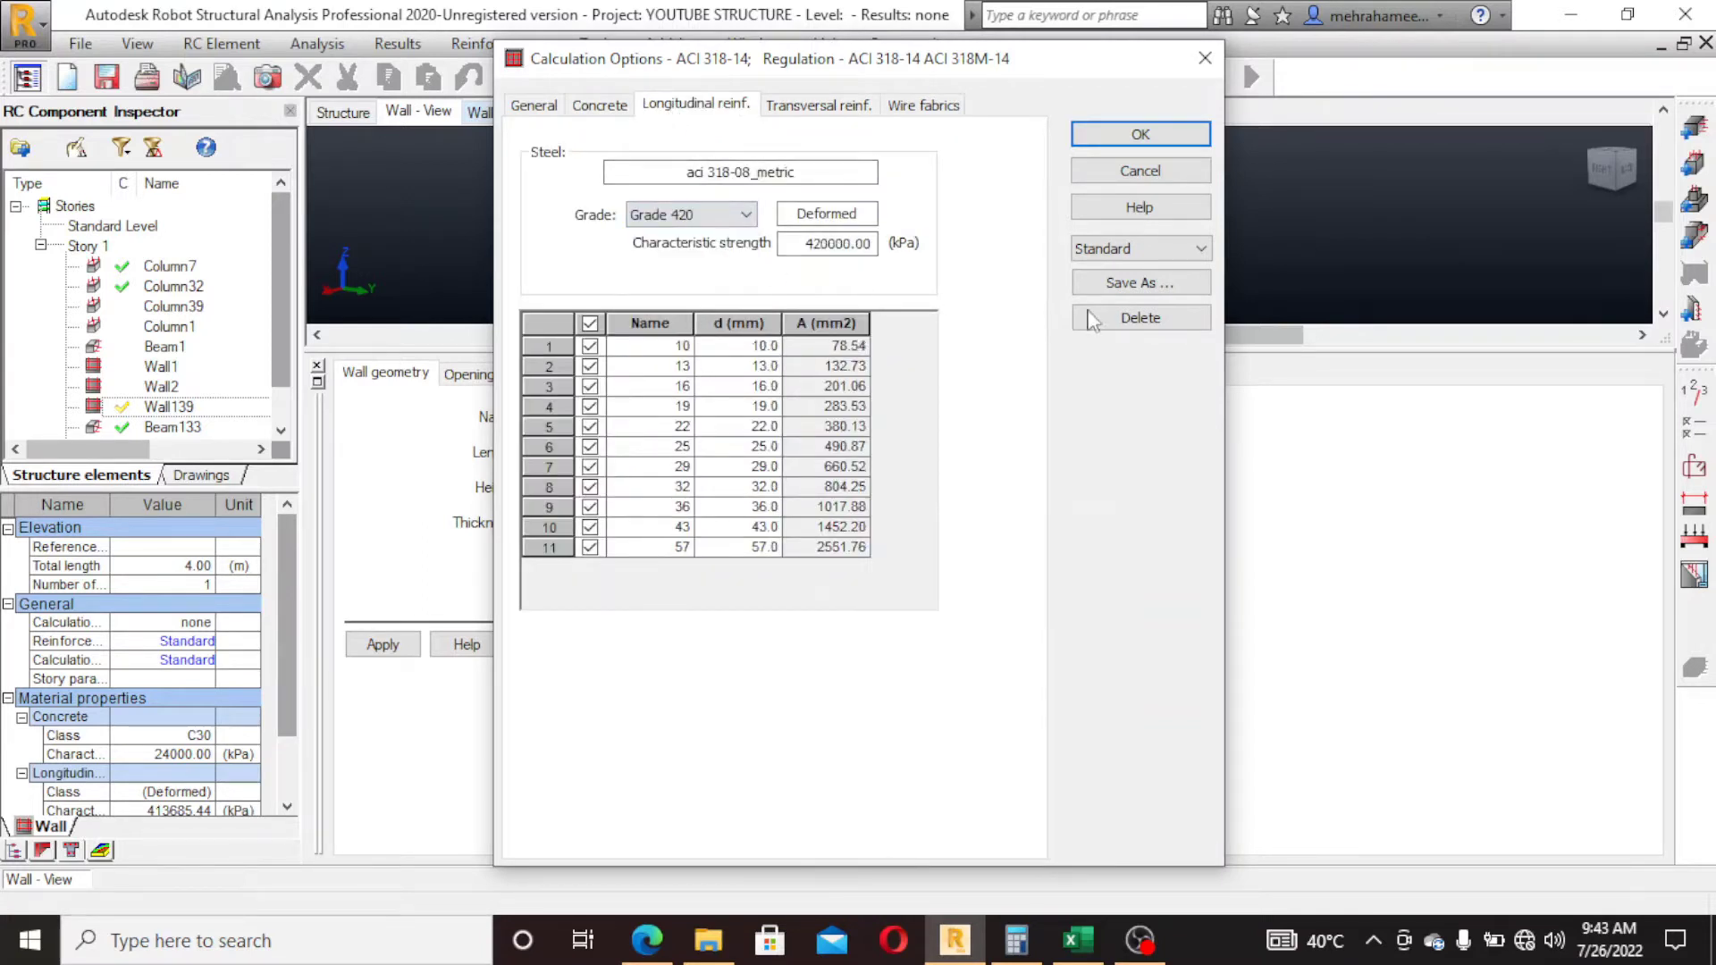
{"action": "left_click", "coordinate": [821, 105]}
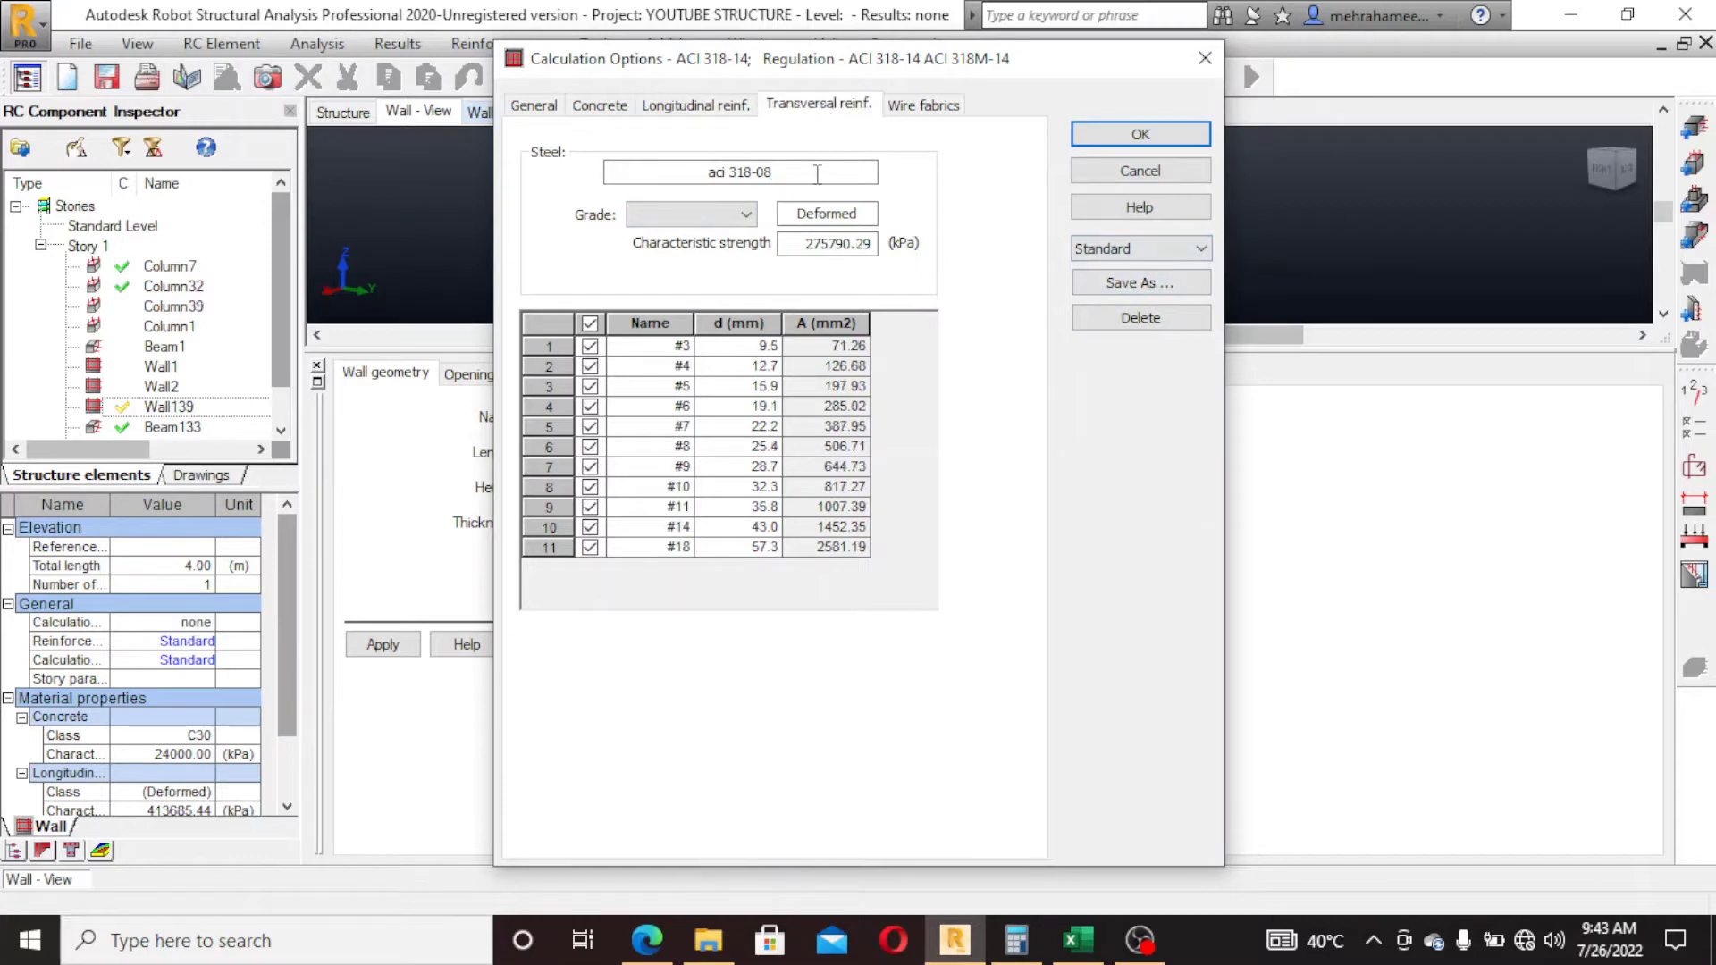
{"action": "left_click", "coordinate": [744, 217]}
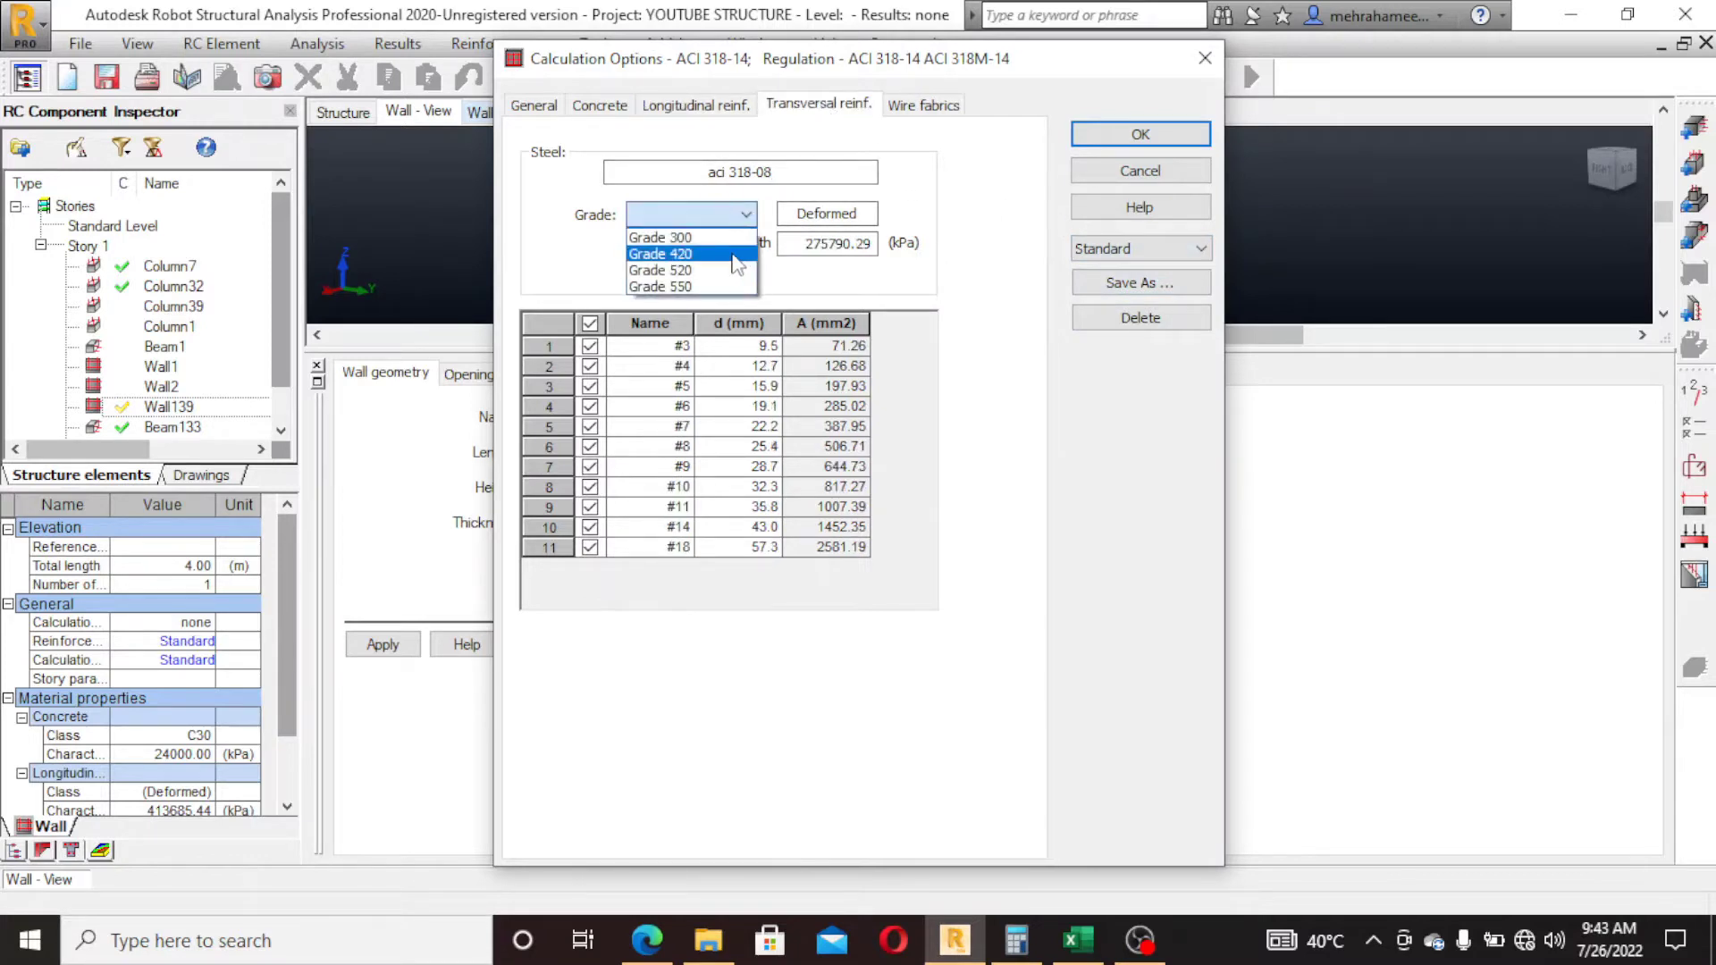
{"action": "left_click", "coordinate": [674, 256]}
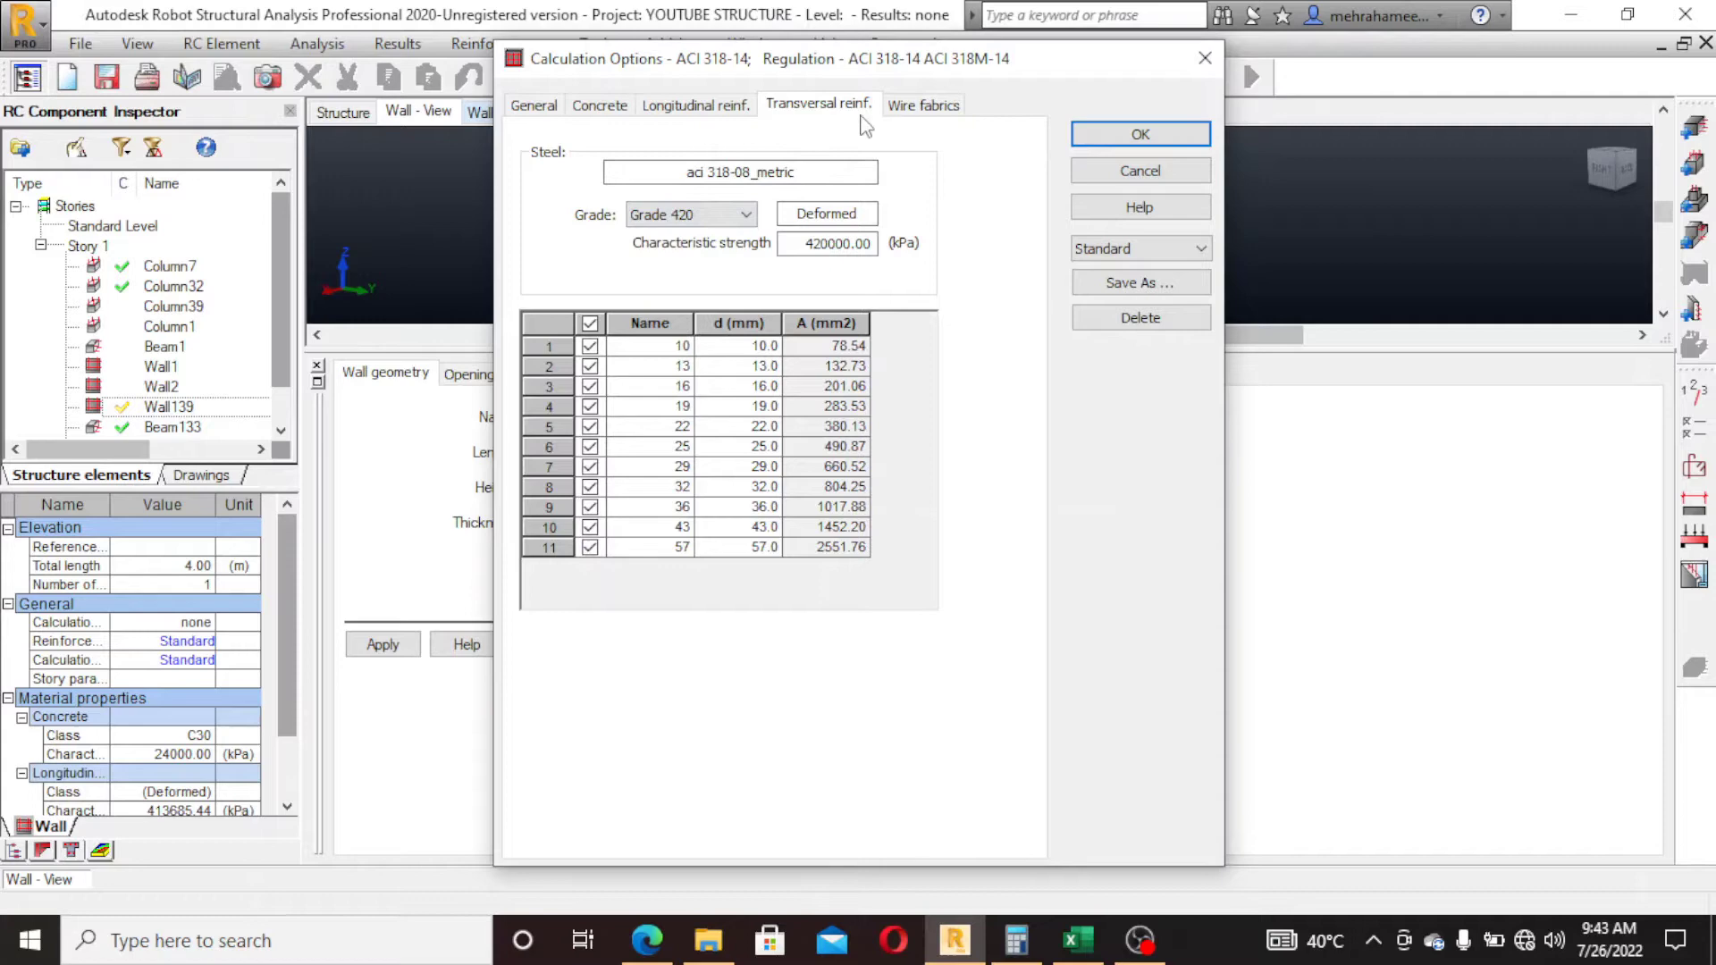
{"action": "left_click", "coordinate": [927, 105]}
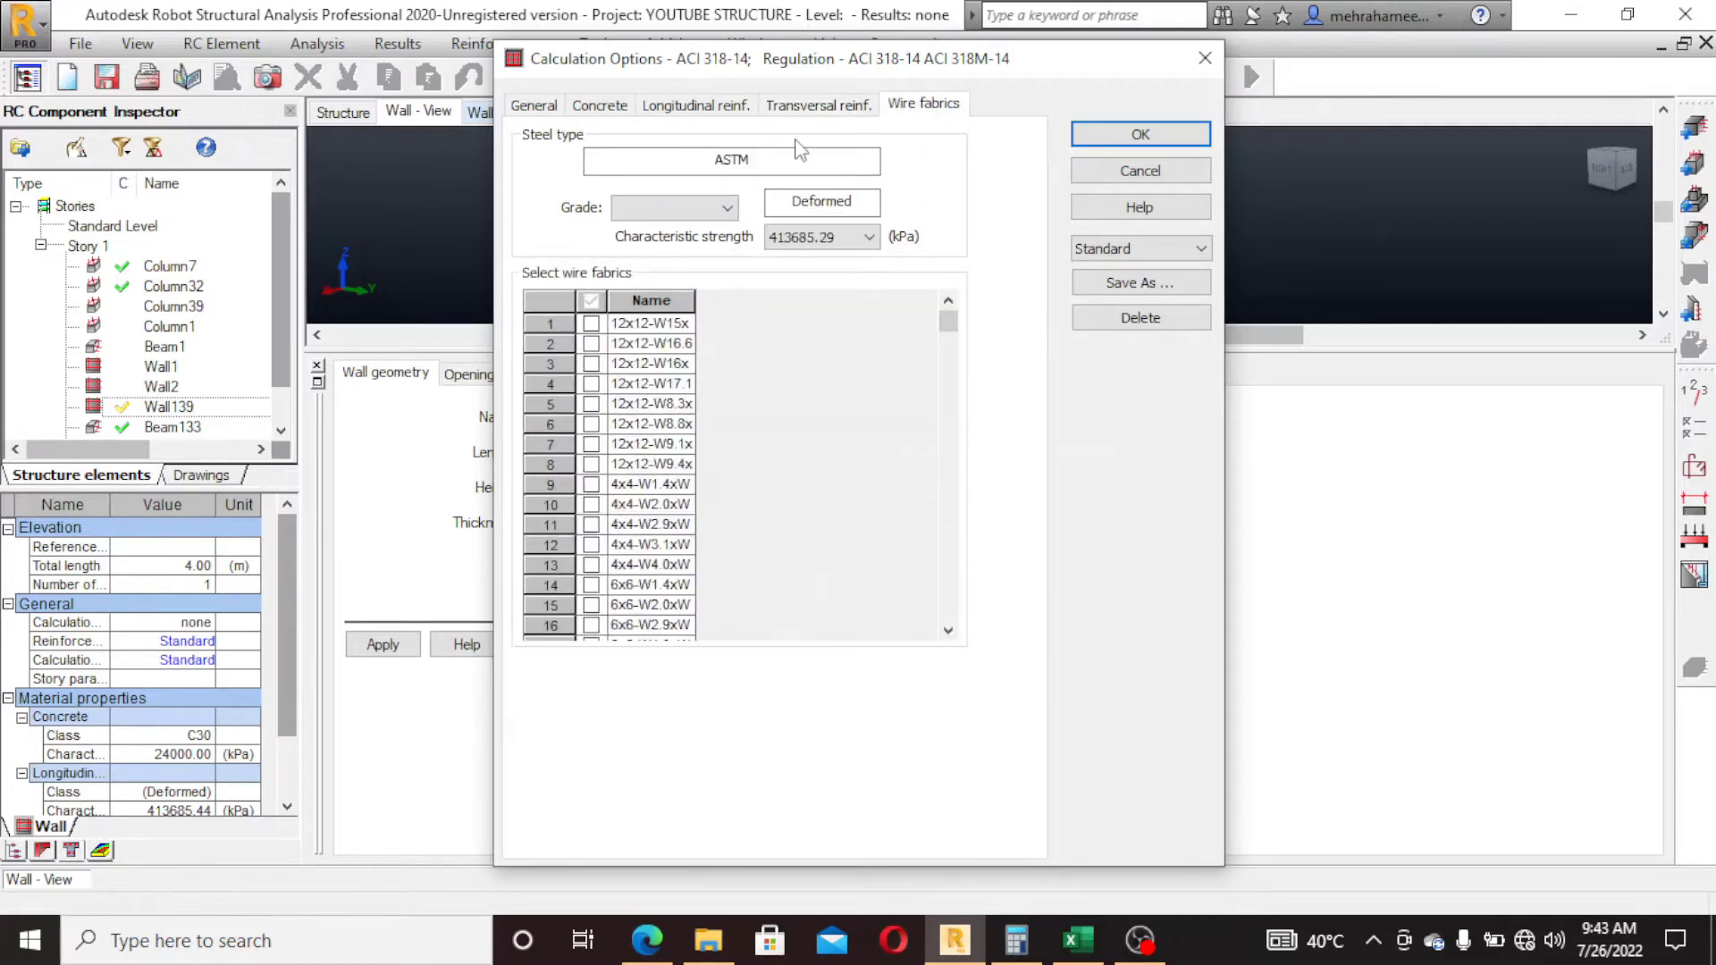
{"action": "left_click", "coordinate": [819, 104]}
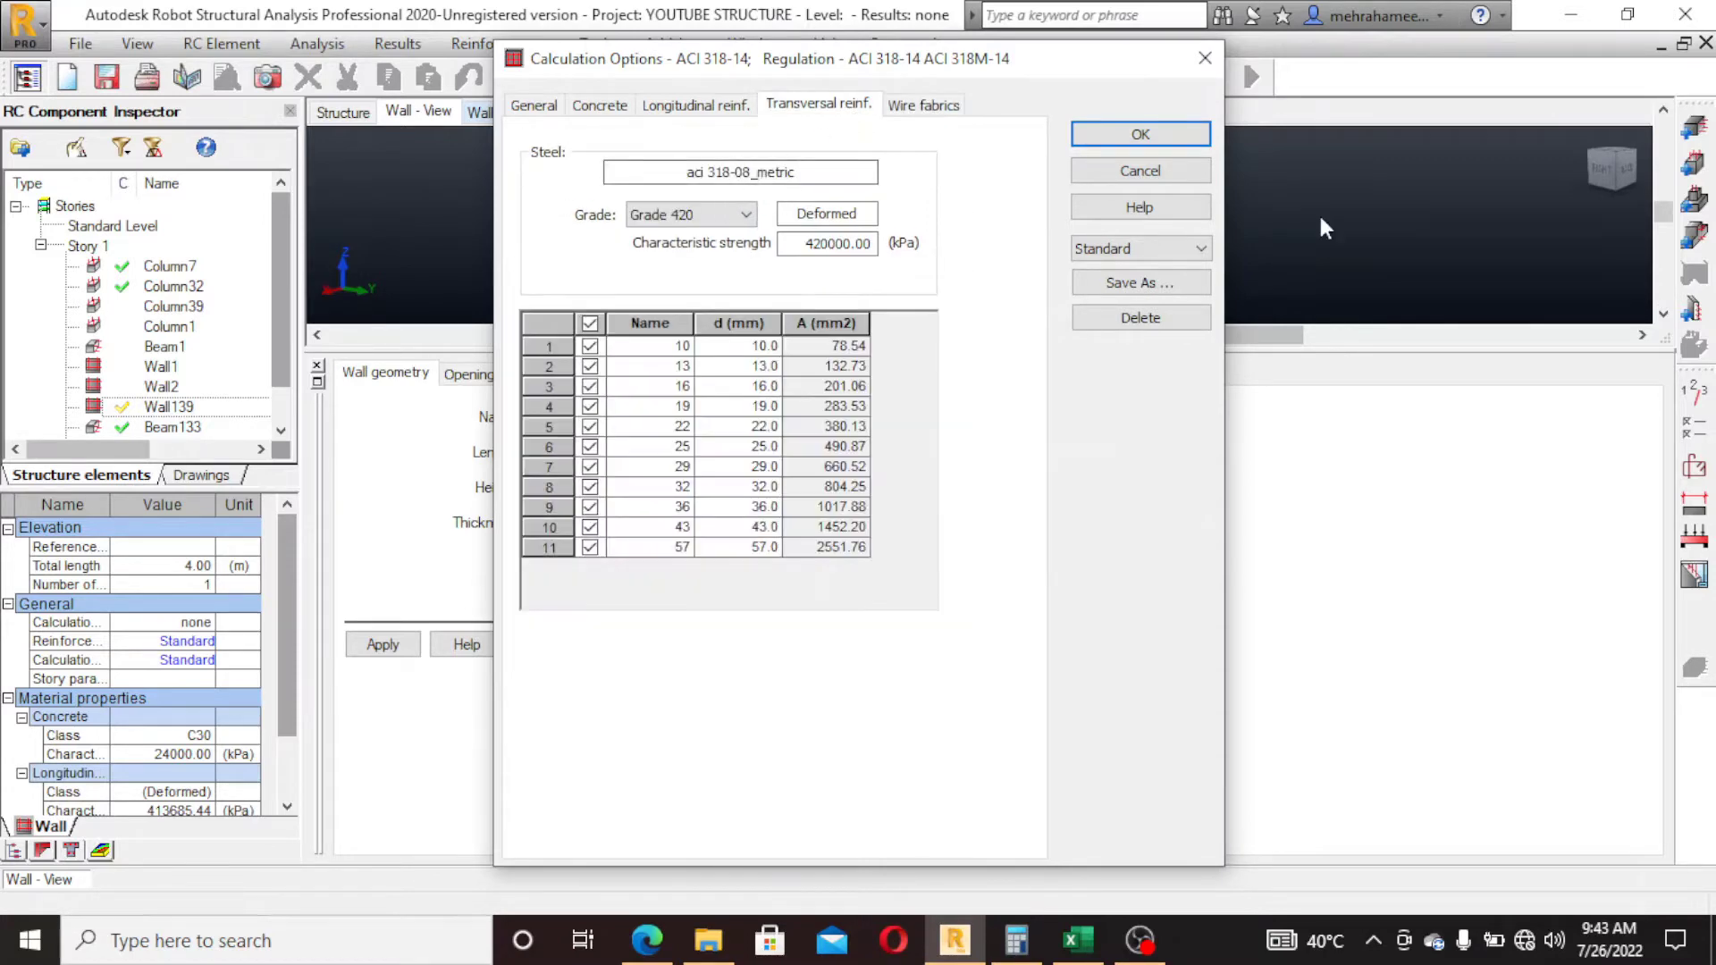
Apply the calculation options and review 12.19 max bar length, 10.0 minimum diameter, 12.7 module
{"action": "left_click", "coordinate": [1141, 133]}
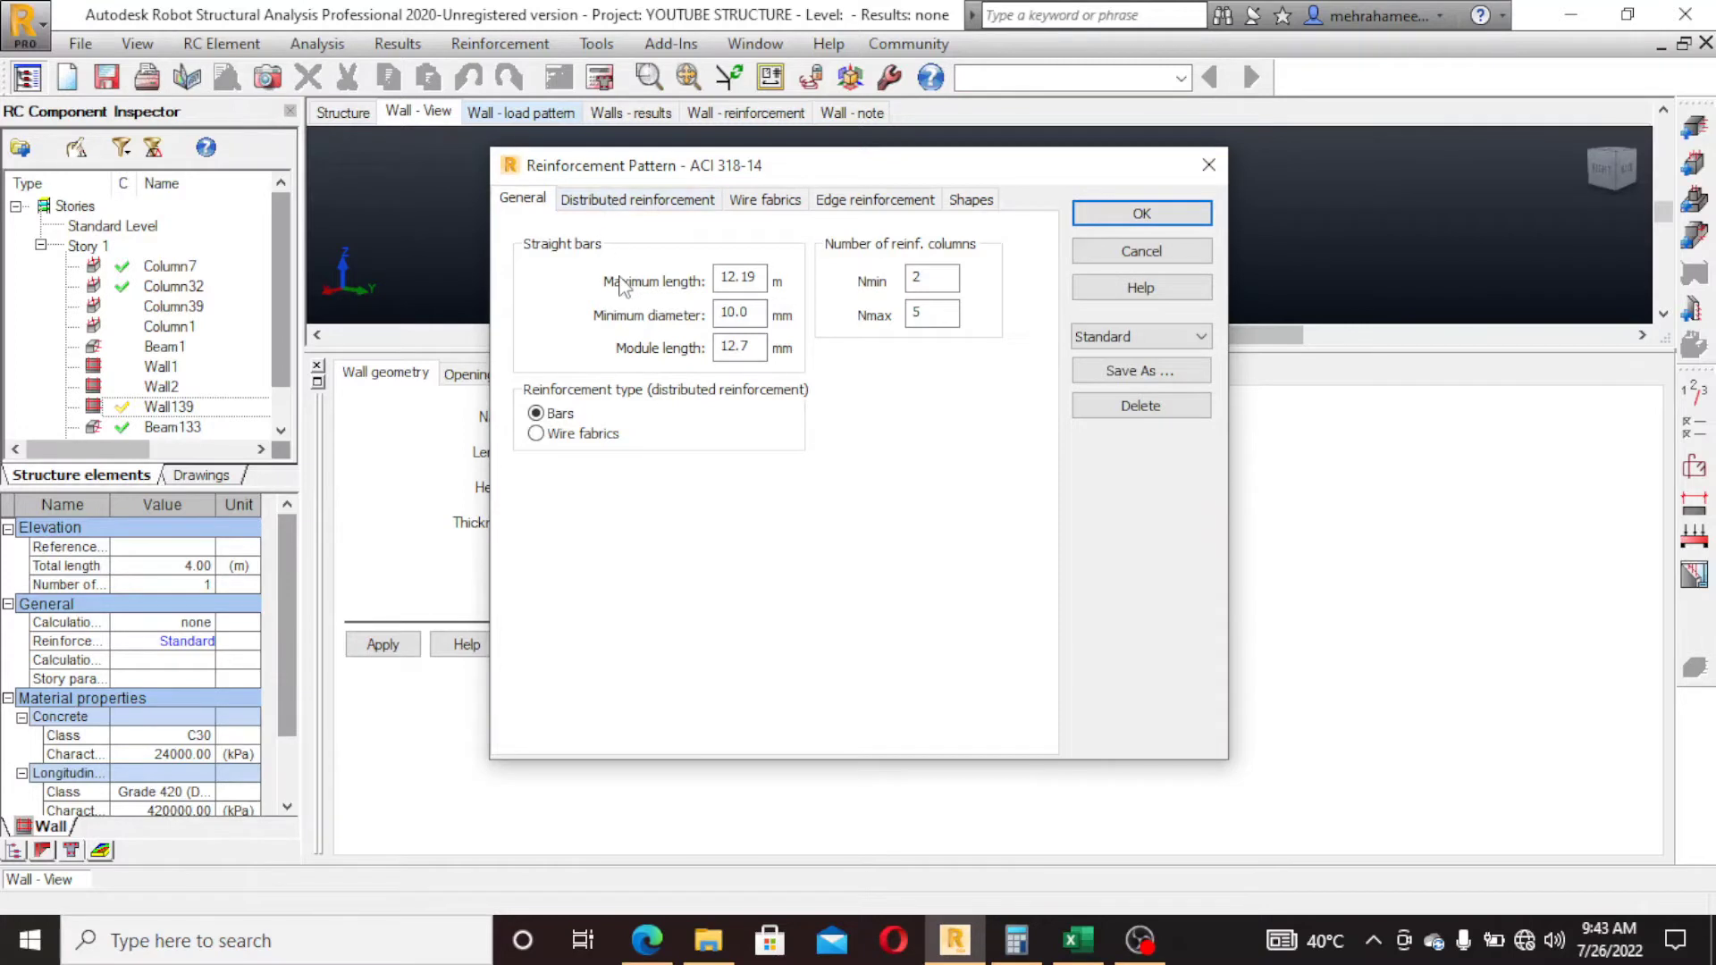
{"action": "double_click", "coordinate": [719, 276]}
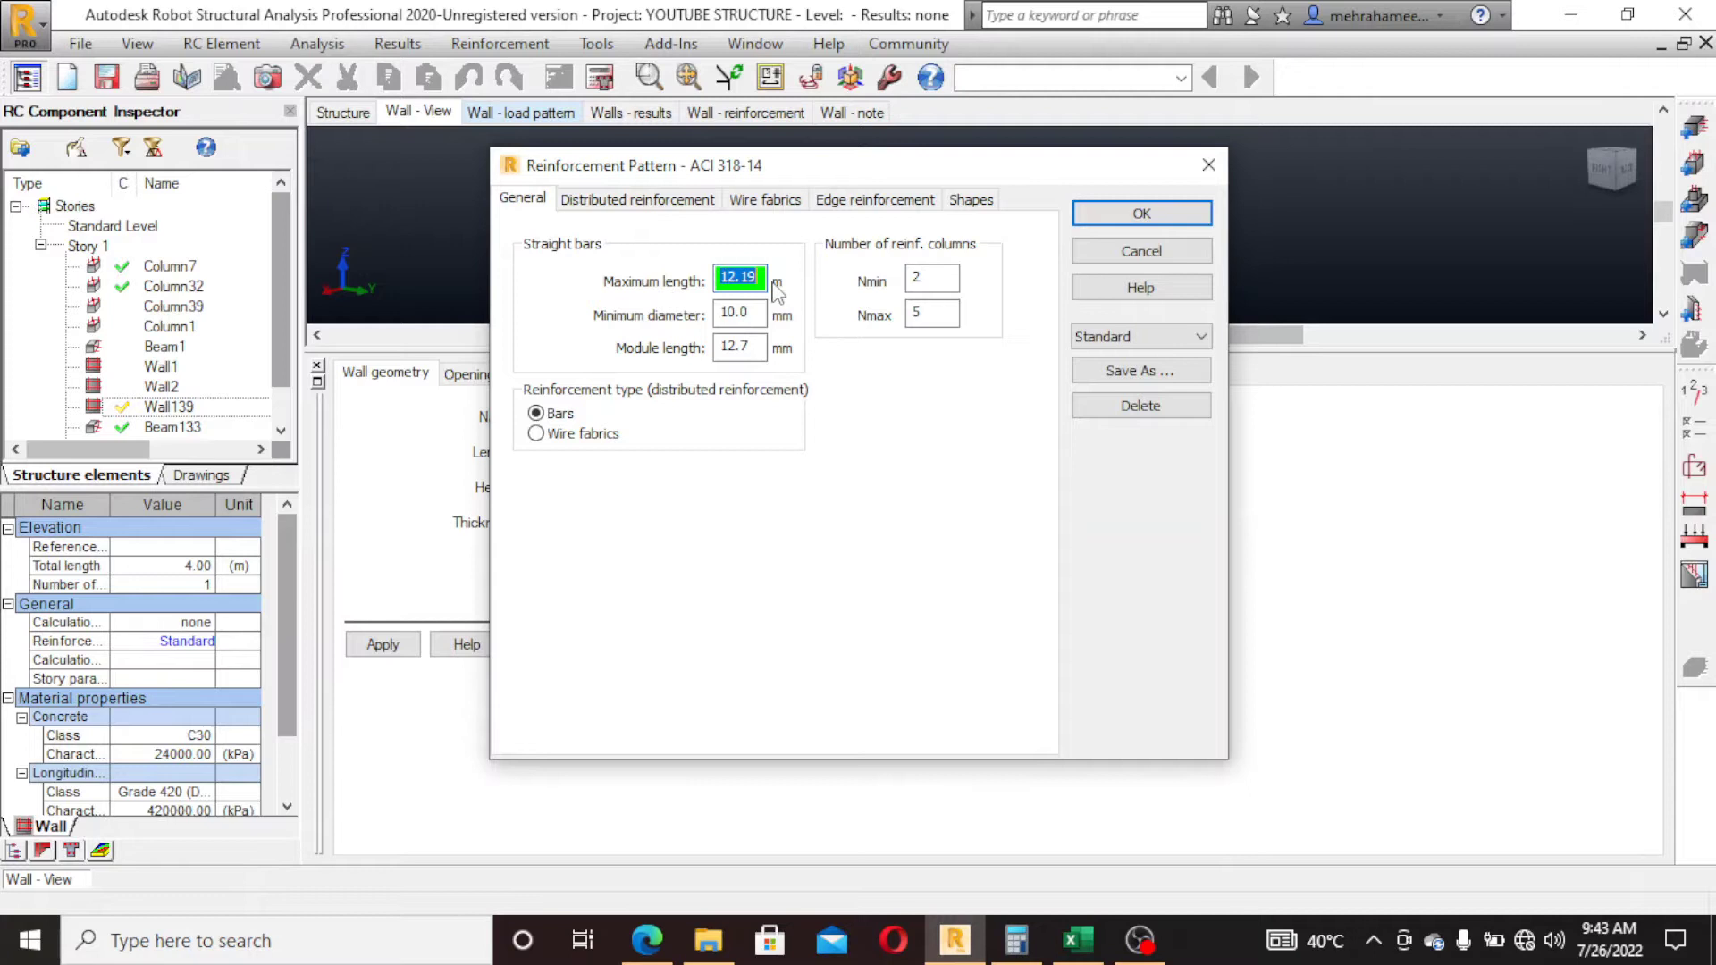
{"action": "double_click", "coordinate": [761, 314]}
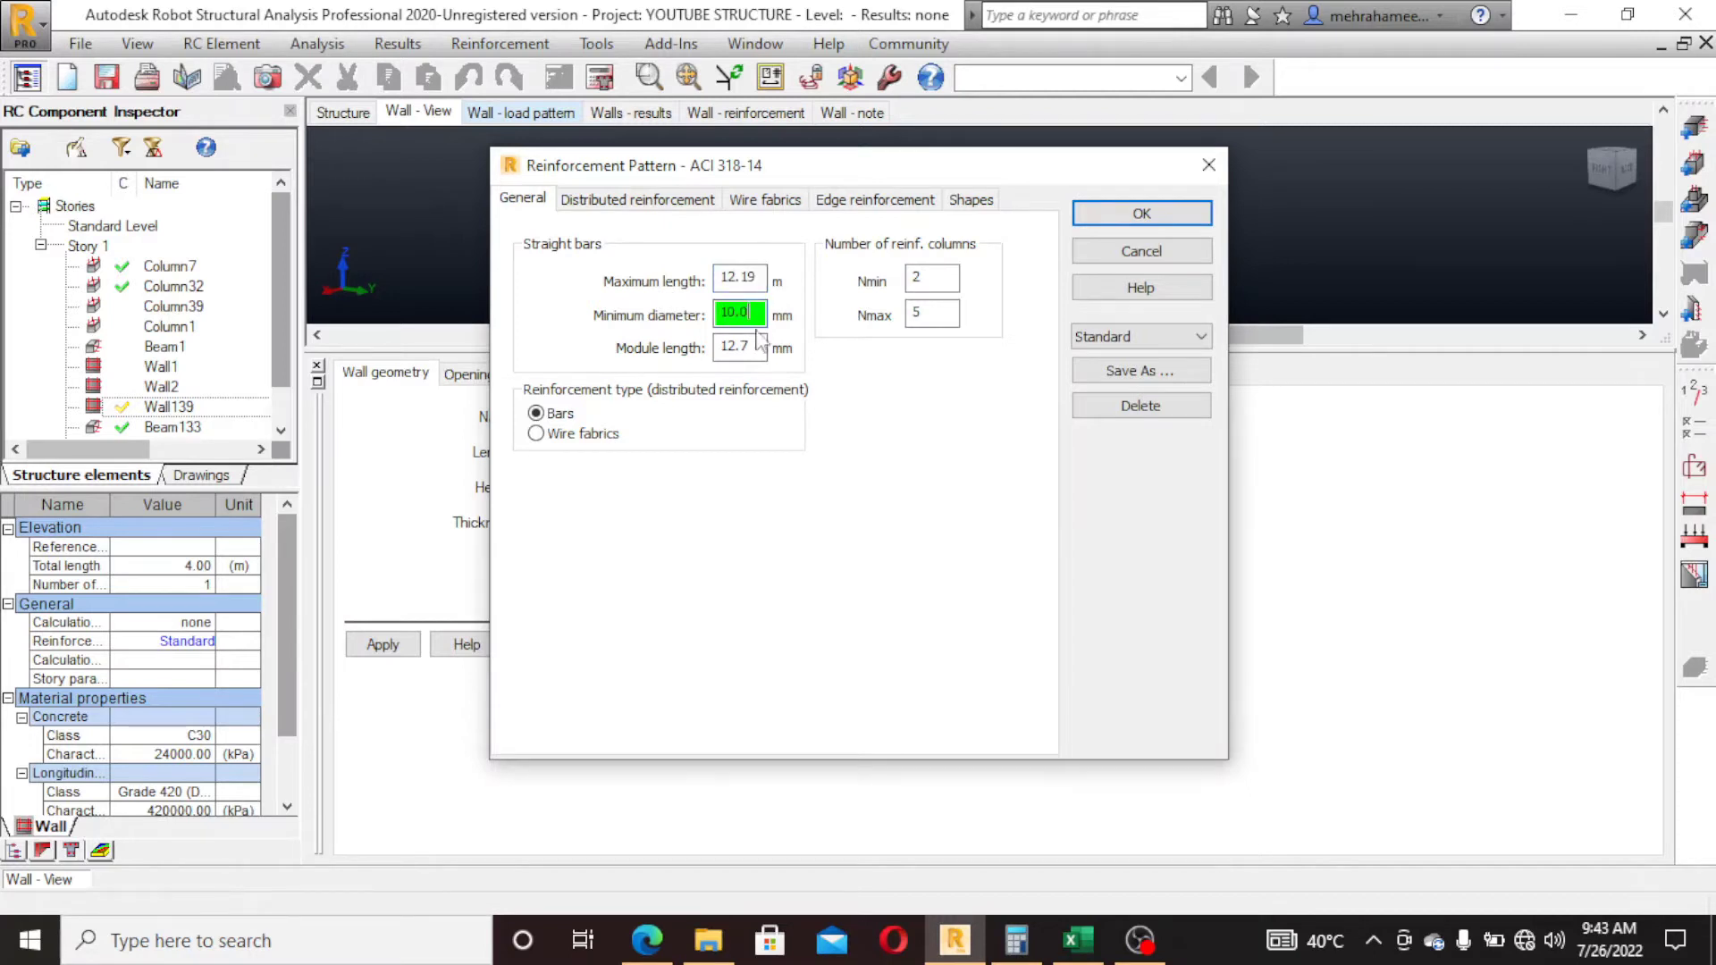
{"action": "double_click", "coordinate": [761, 347]}
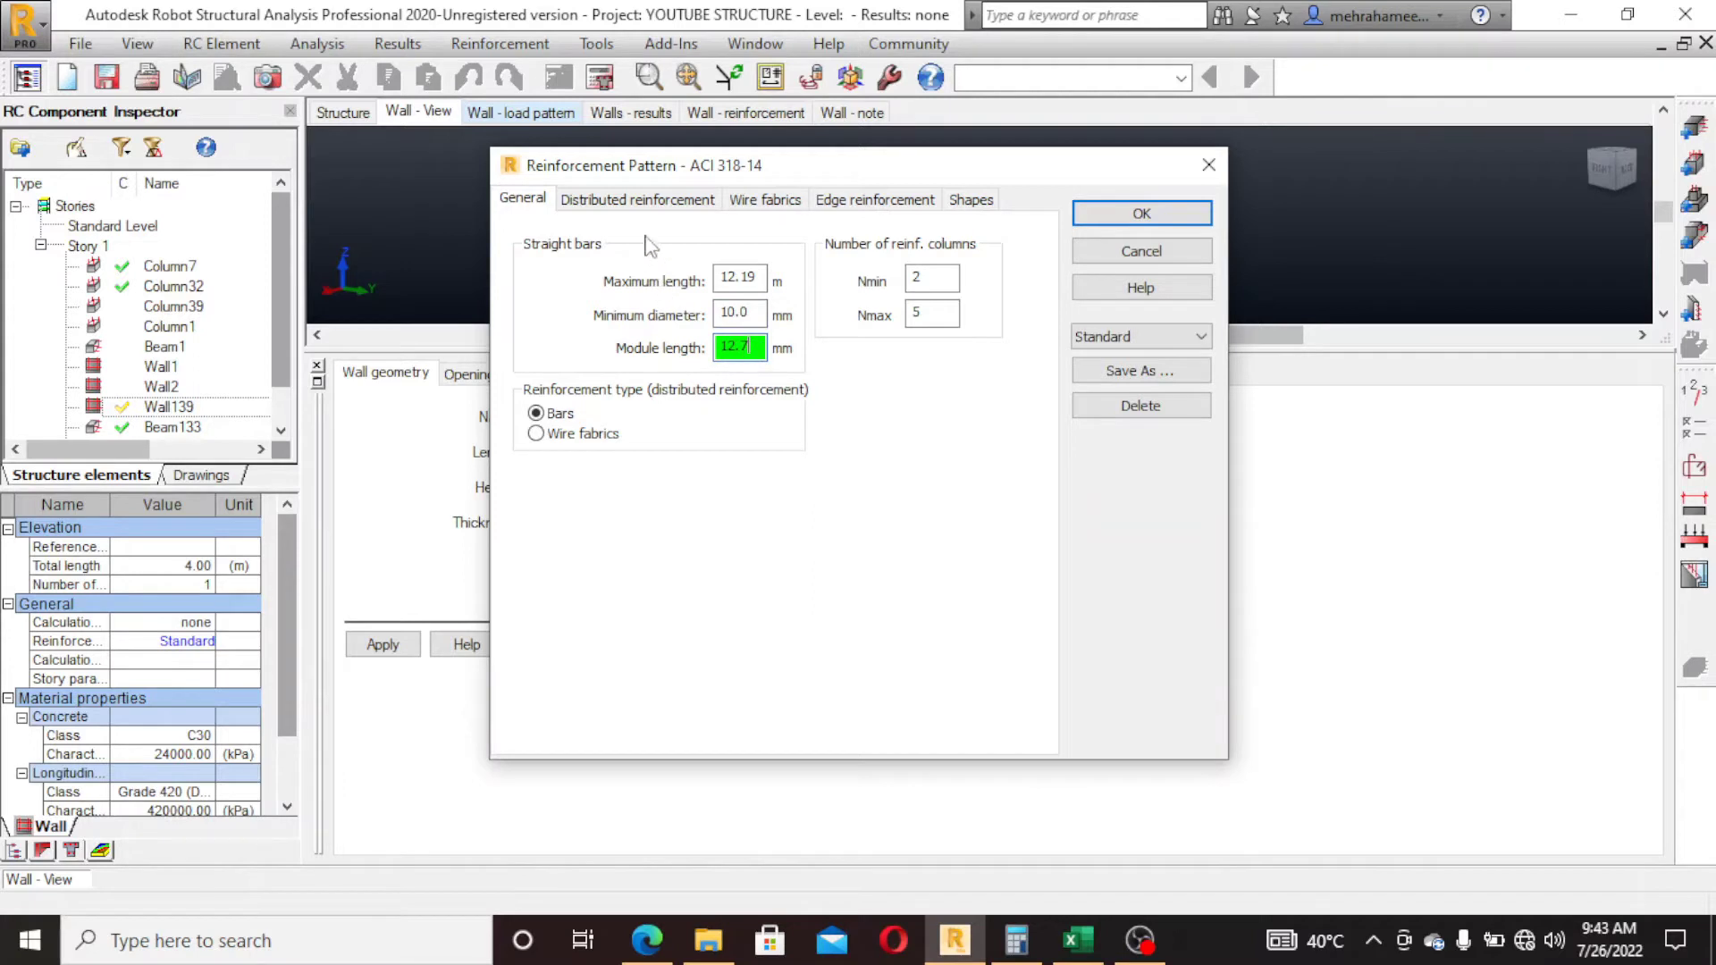
Keep the first horizontal anchor style and Auto diameter, then review fabric, edge and hook settings
{"action": "left_click", "coordinate": [655, 202]}
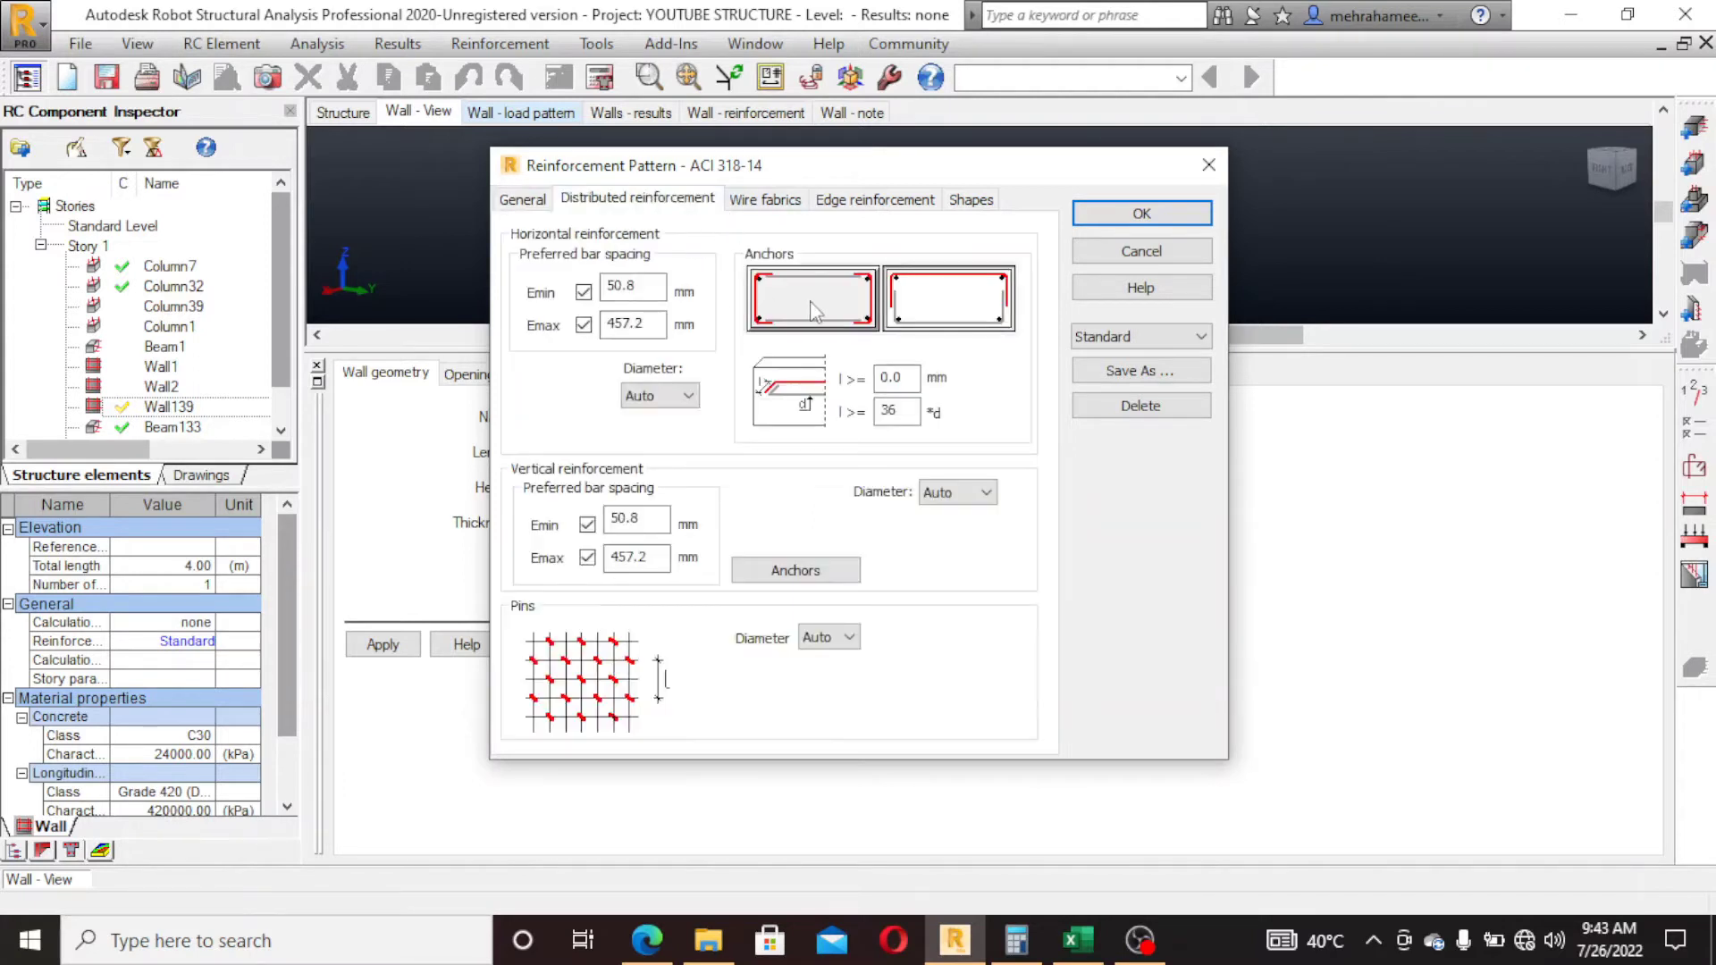
{"action": "left_click", "coordinate": [853, 320]}
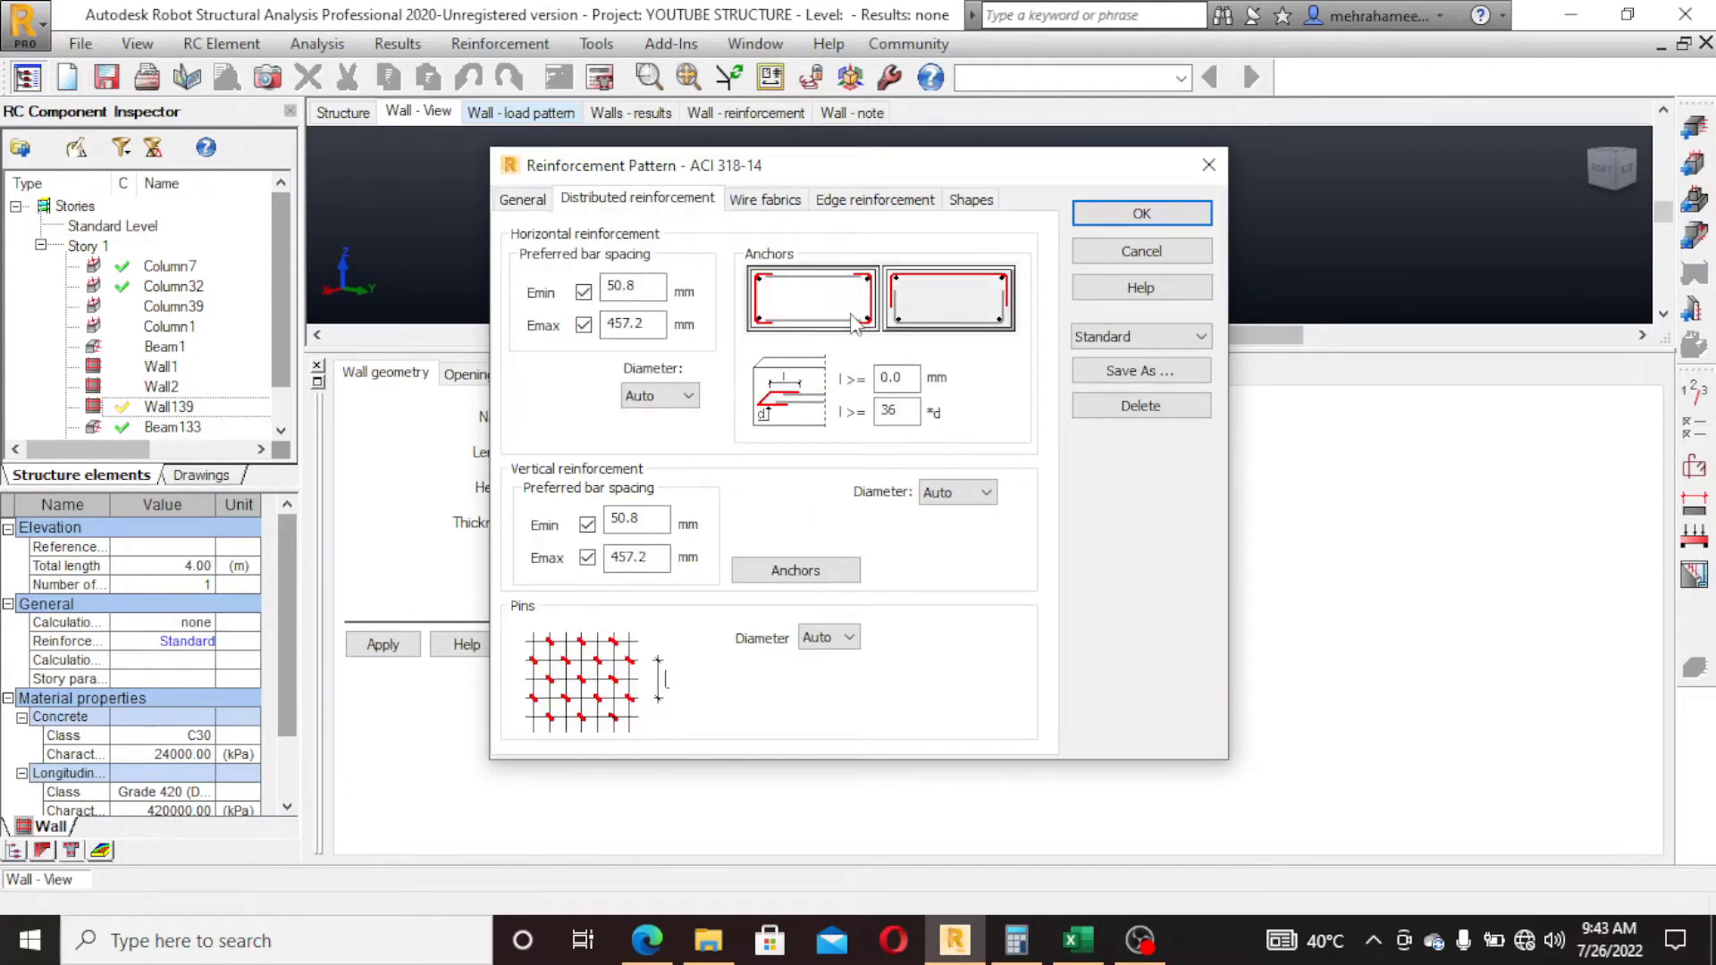
{"action": "left_click", "coordinate": [934, 321]}
{"action": "left_click", "coordinate": [836, 320]}
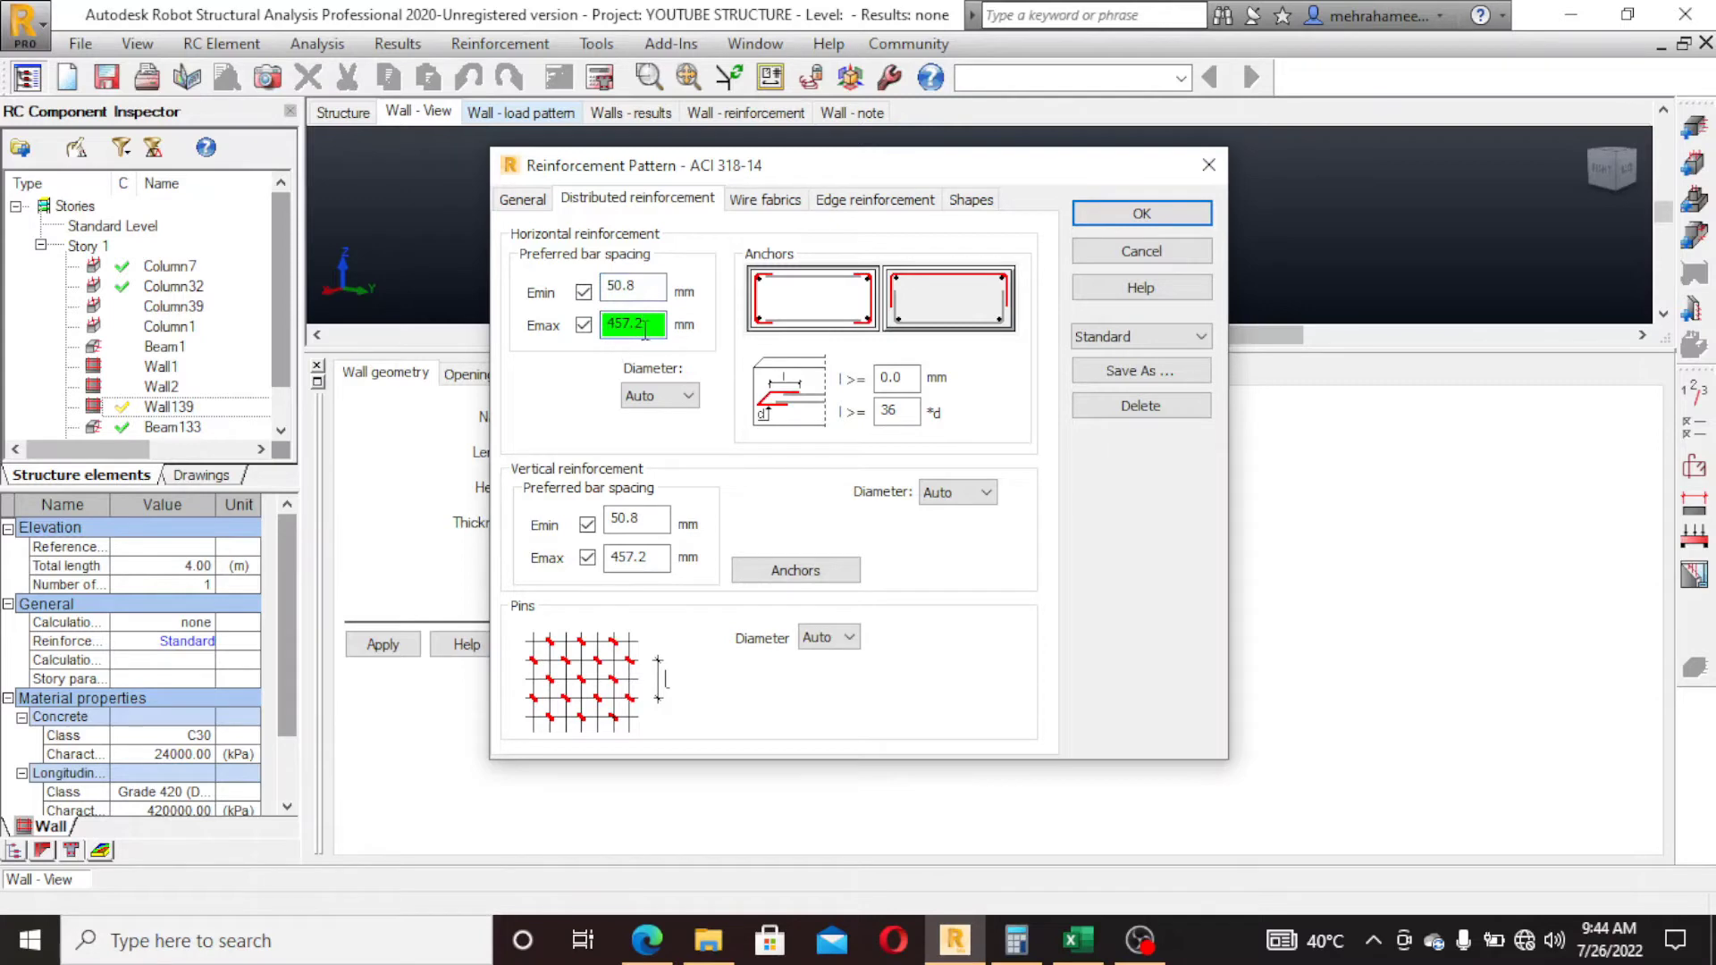
{"action": "left_click", "coordinate": [686, 399]}
{"action": "left_click", "coordinate": [688, 404]}
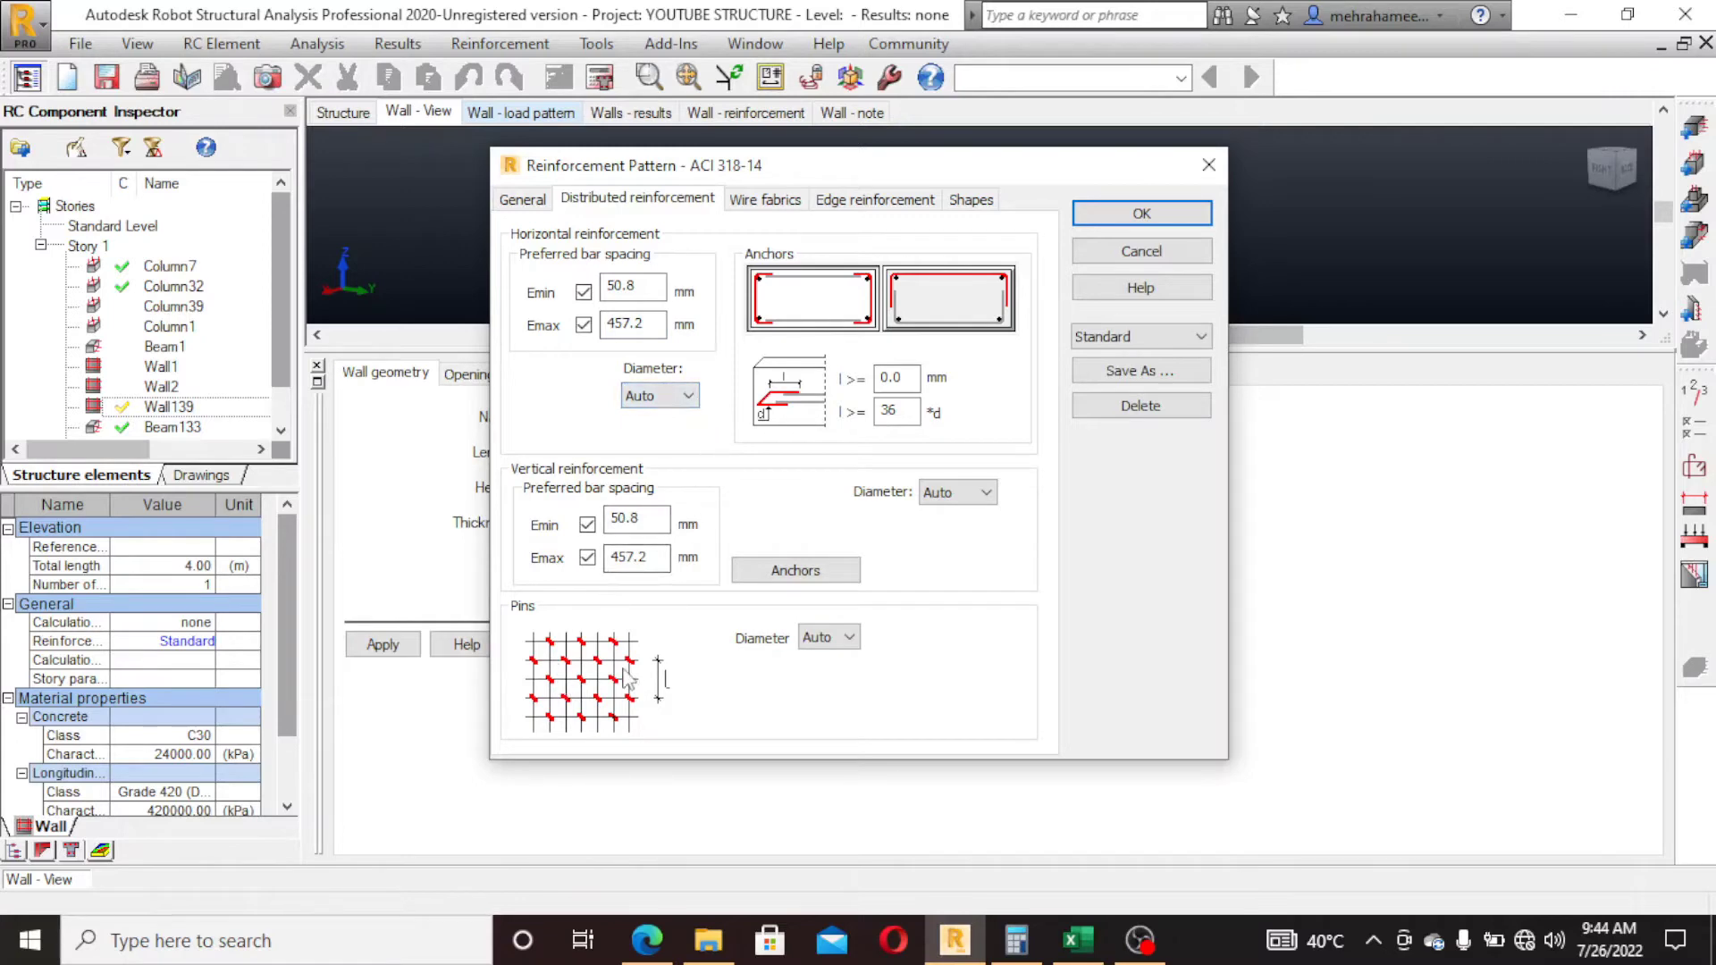
{"action": "left_click", "coordinate": [765, 204]}
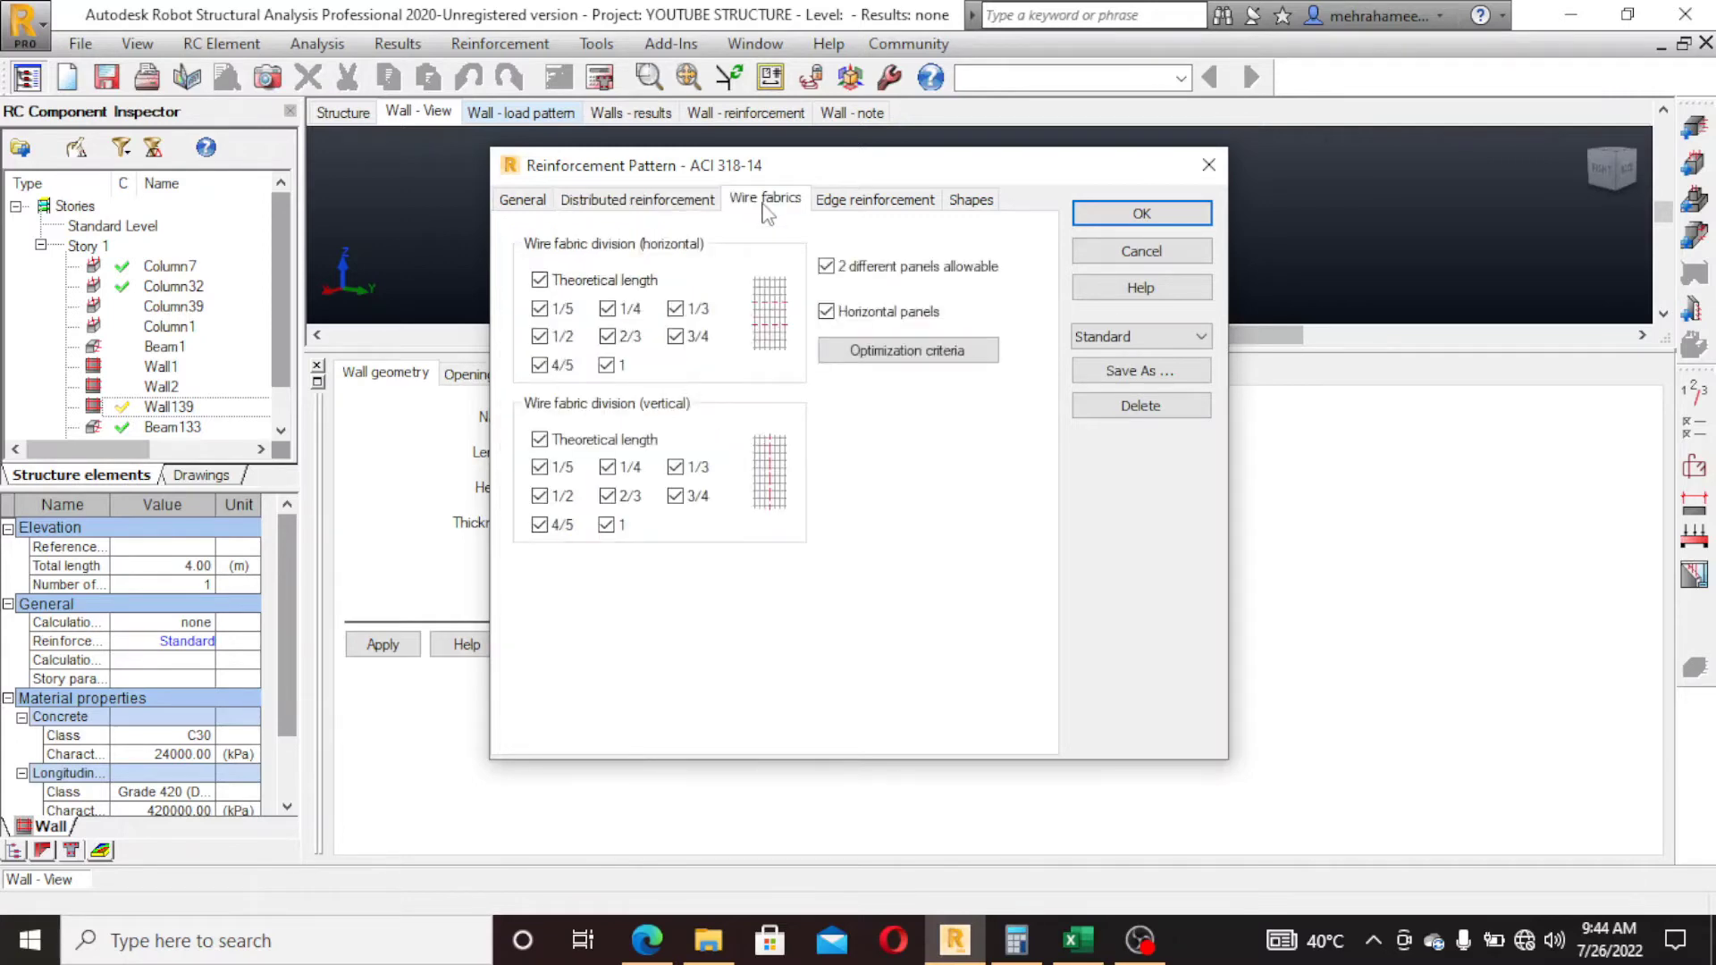
{"action": "left_click", "coordinate": [851, 205]}
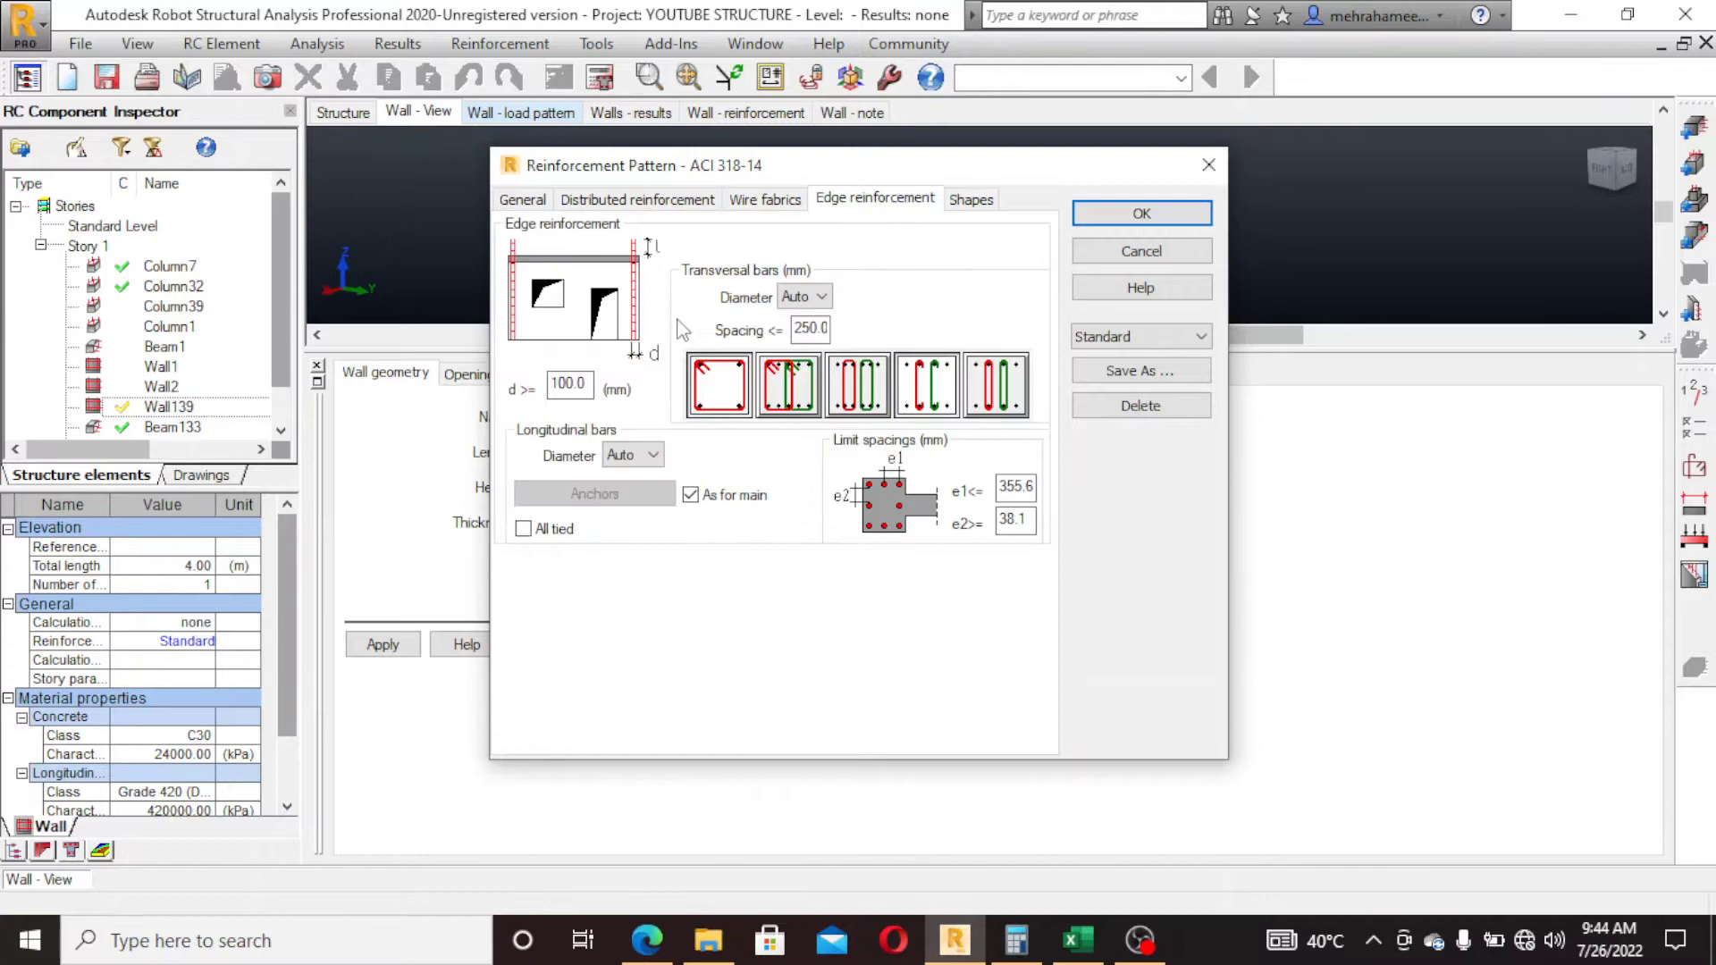
{"action": "left_click", "coordinate": [969, 200]}
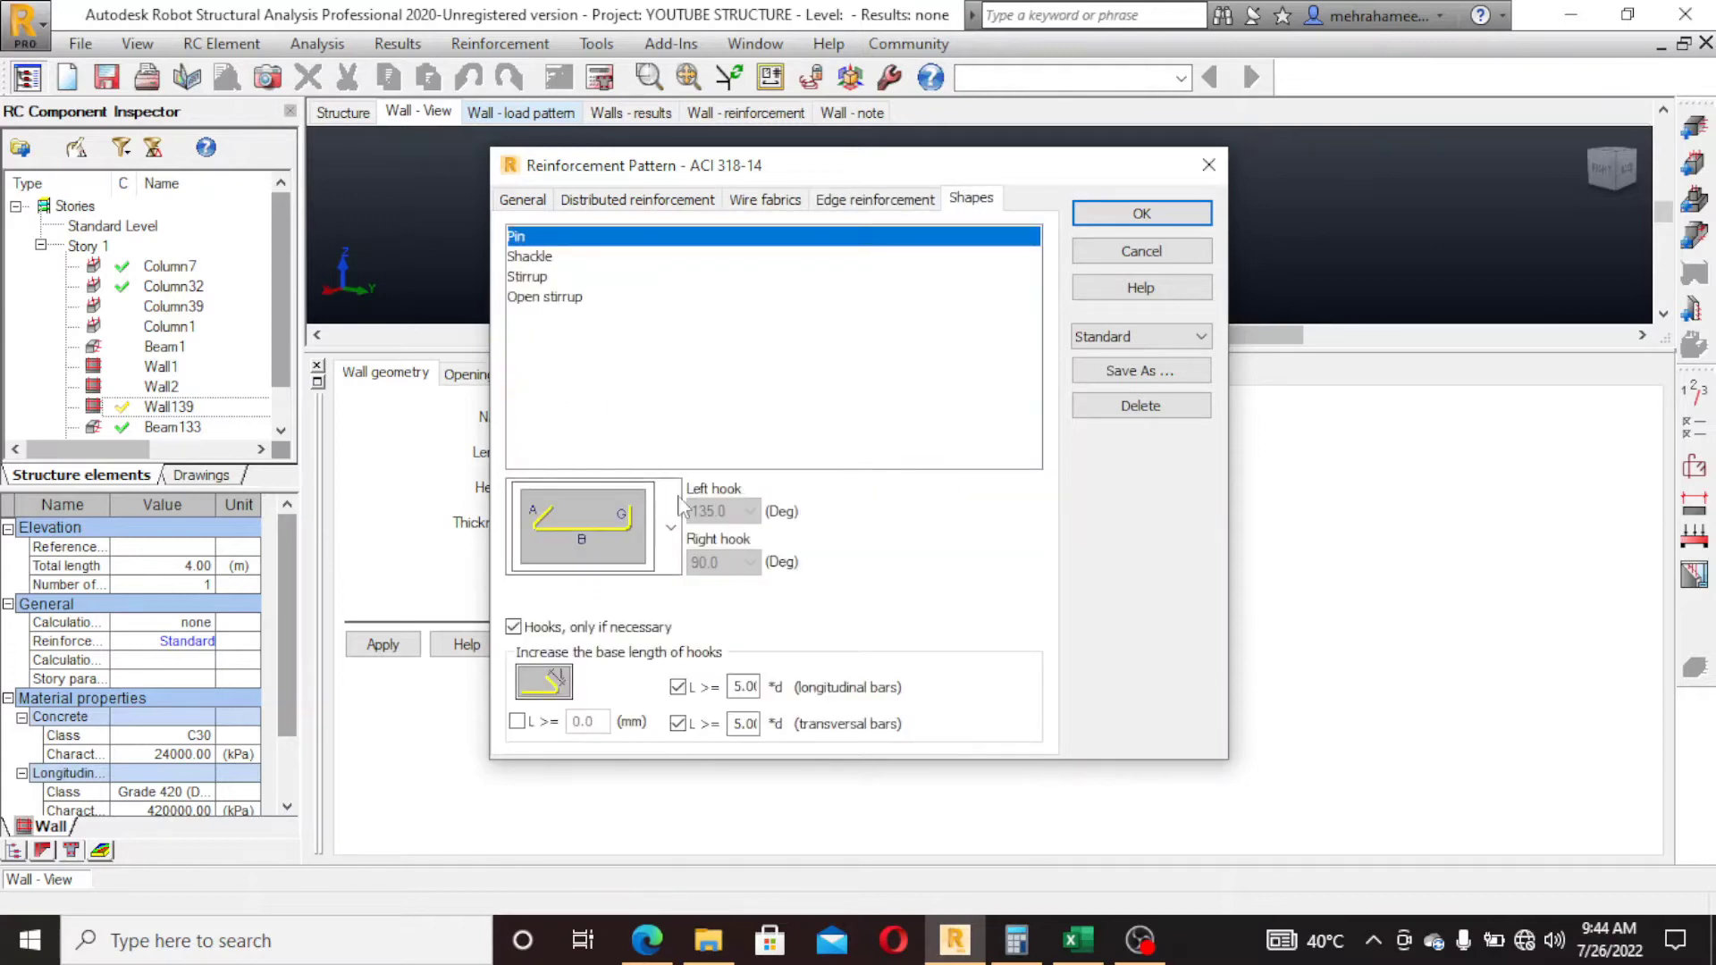
Accept the reinforcement pattern and calculate the wall's reinforcement for Story 1
{"action": "left_click", "coordinate": [1197, 214]}
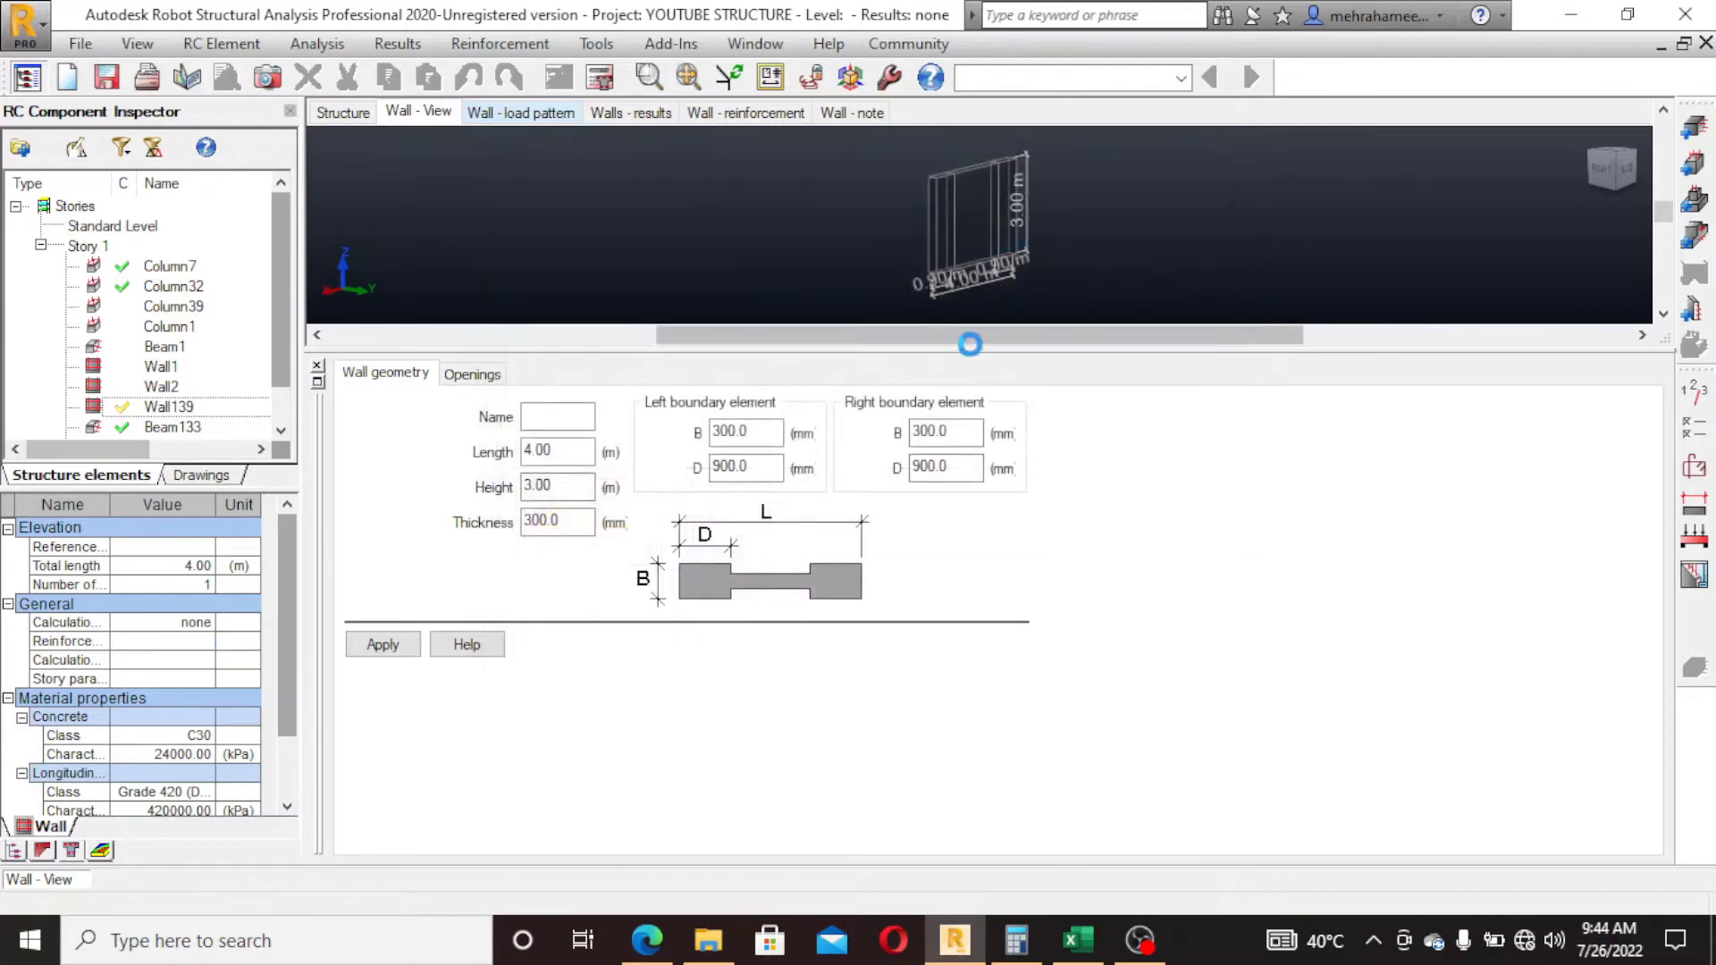
{"action": "left_click", "coordinate": [600, 77]}
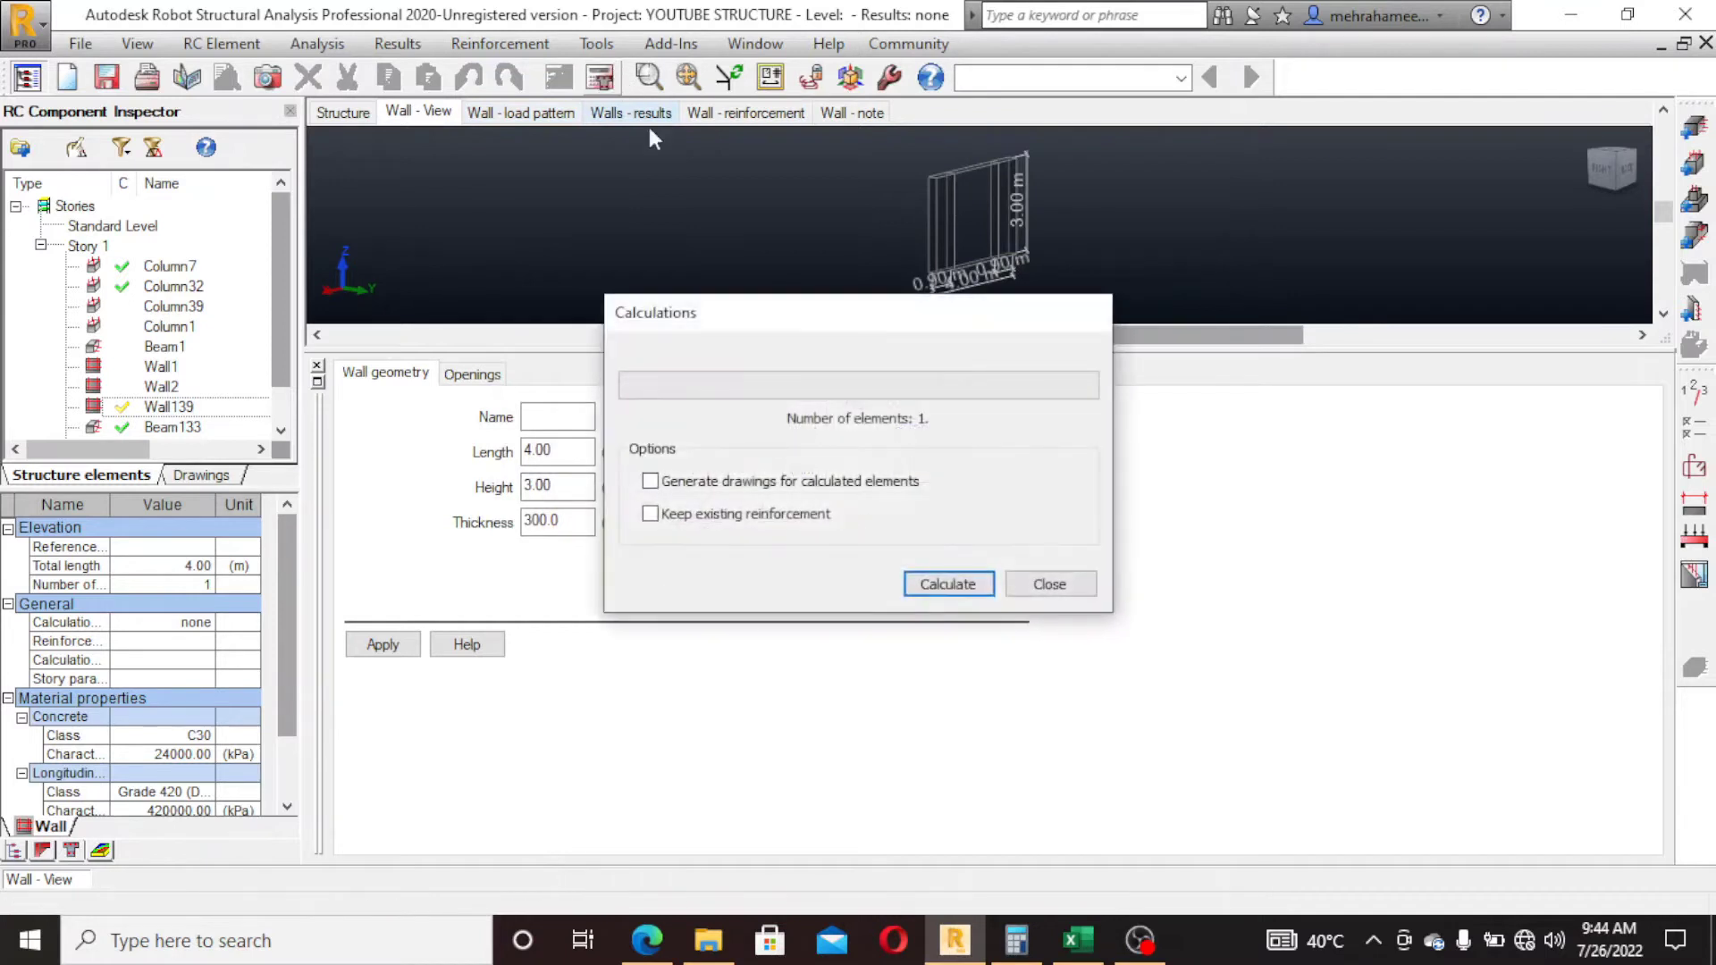
{"action": "left_click", "coordinate": [953, 585]}
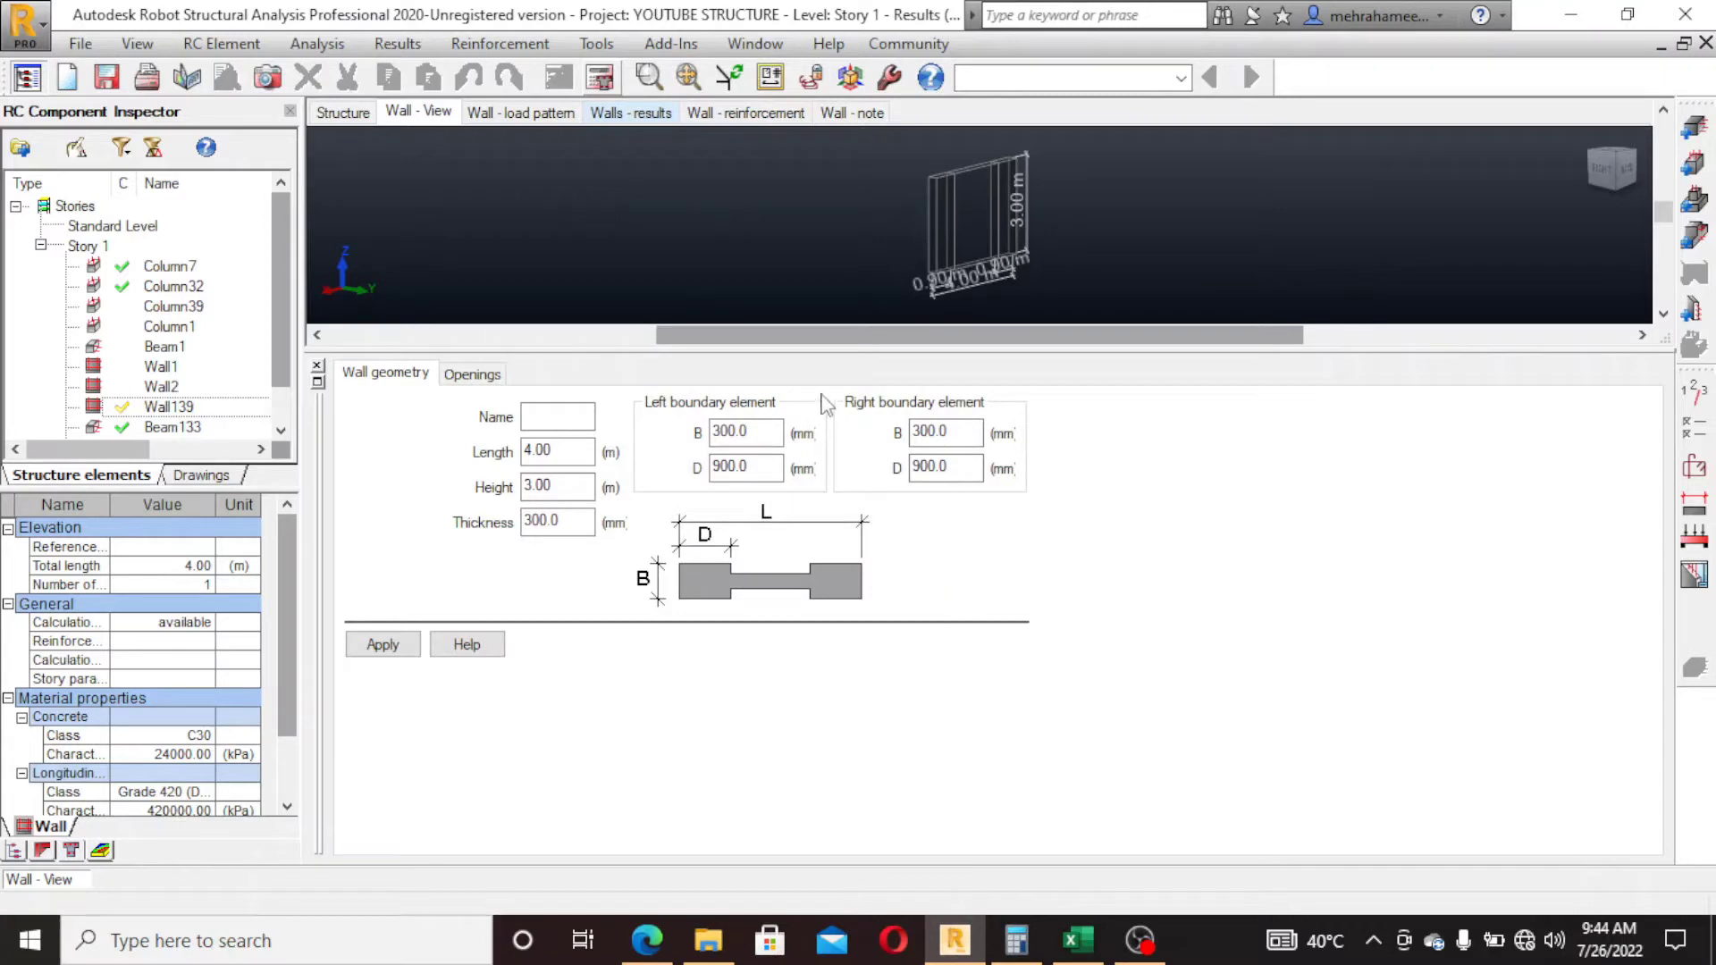
Show the wall's rebar layout in 3D and pick the horizontal-main bars
{"action": "left_click", "coordinate": [779, 113]}
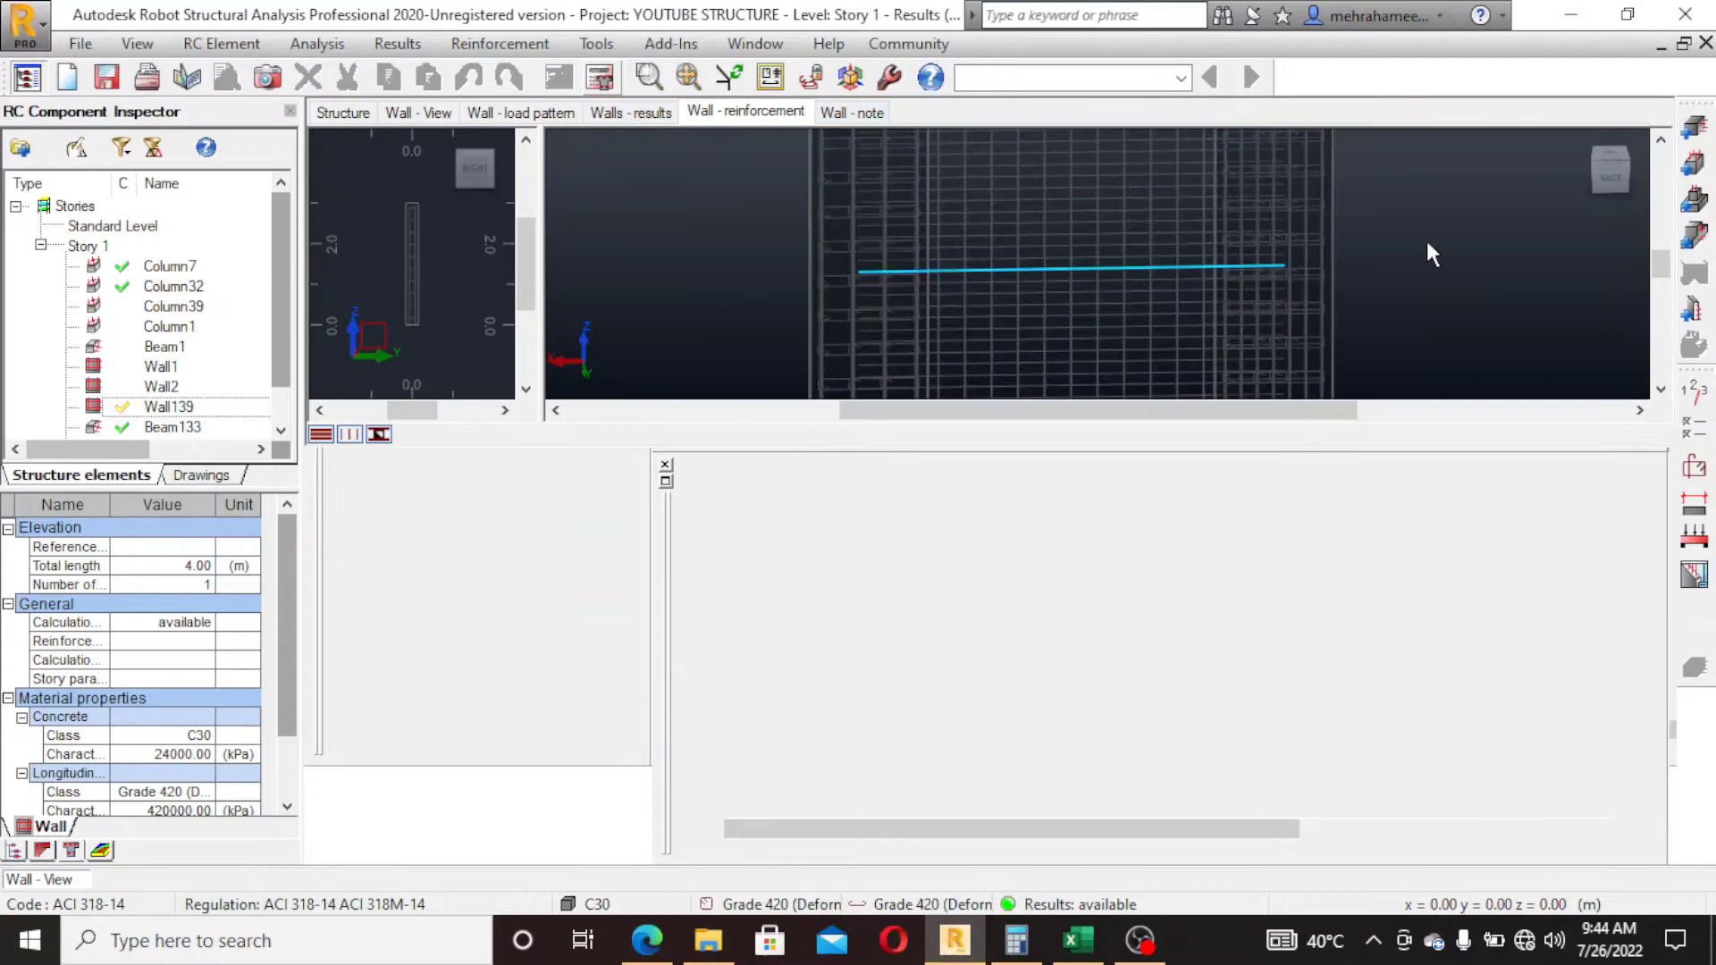
{"action": "middle_click_drag", "start_coordinate": [1338, 286], "coordinate": [1080, 280], "text": "shift"}
{"action": "scroll", "coordinate": [988, 241], "scroll_direction": "up", "scroll_amount": 3}
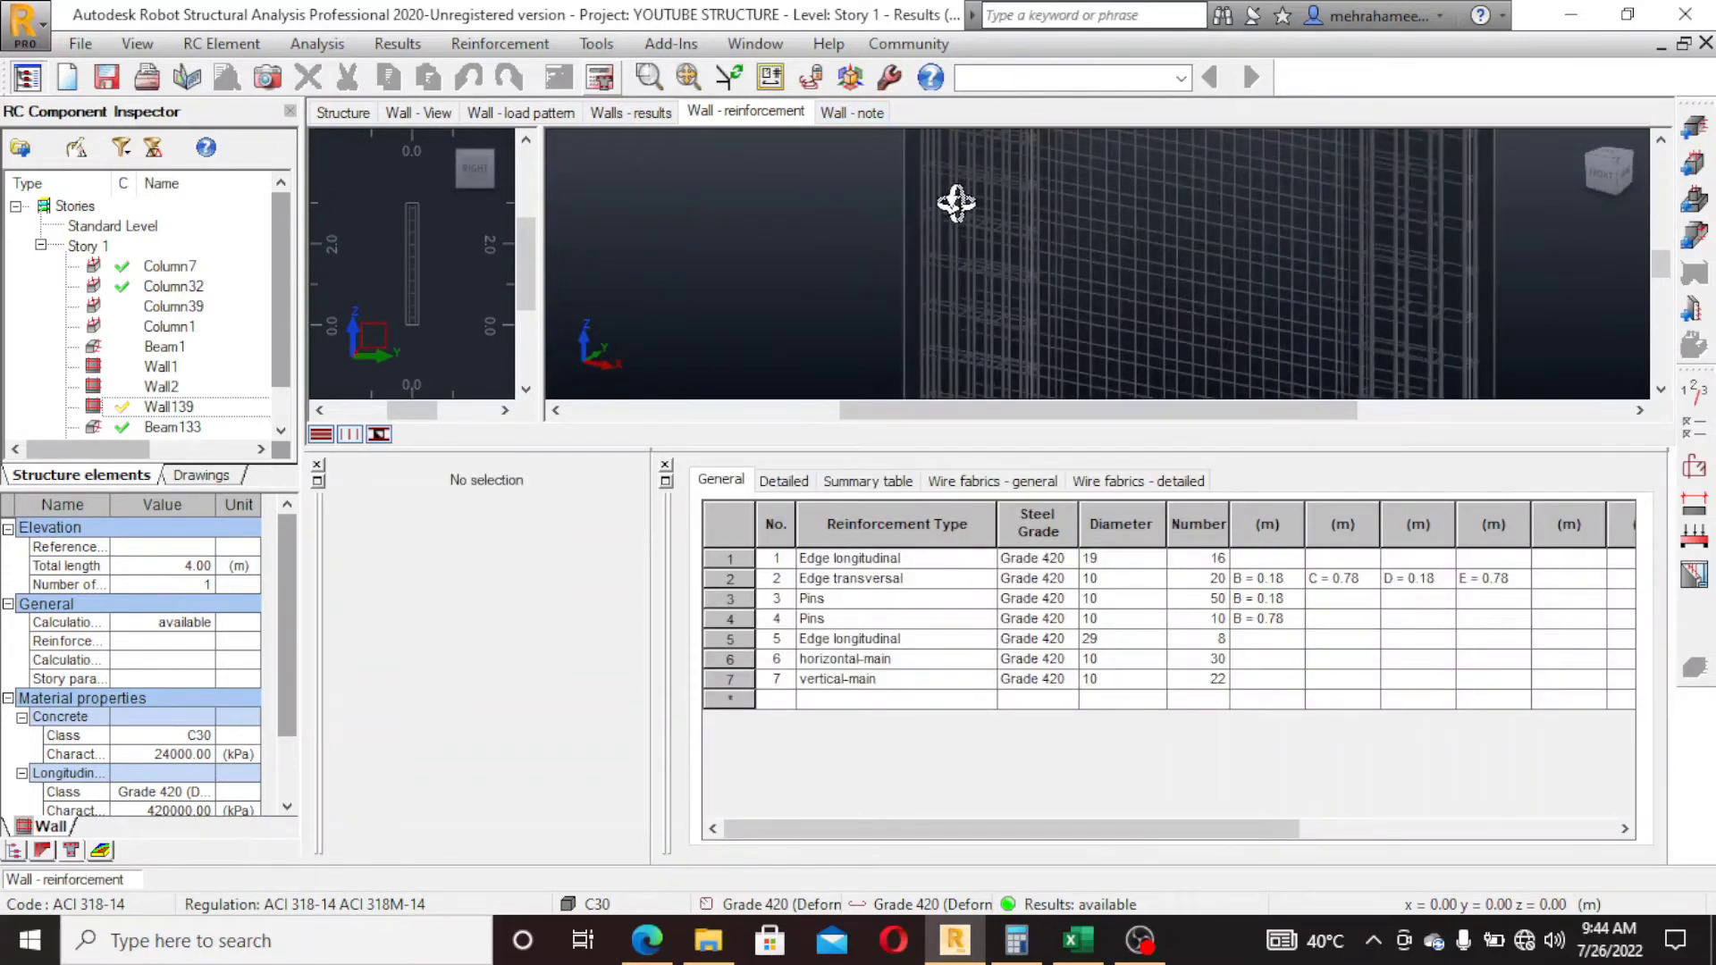
{"action": "right_click", "coordinate": [689, 219]}
{"action": "left_click", "coordinate": [724, 237]}
{"action": "left_click", "coordinate": [1022, 223]}
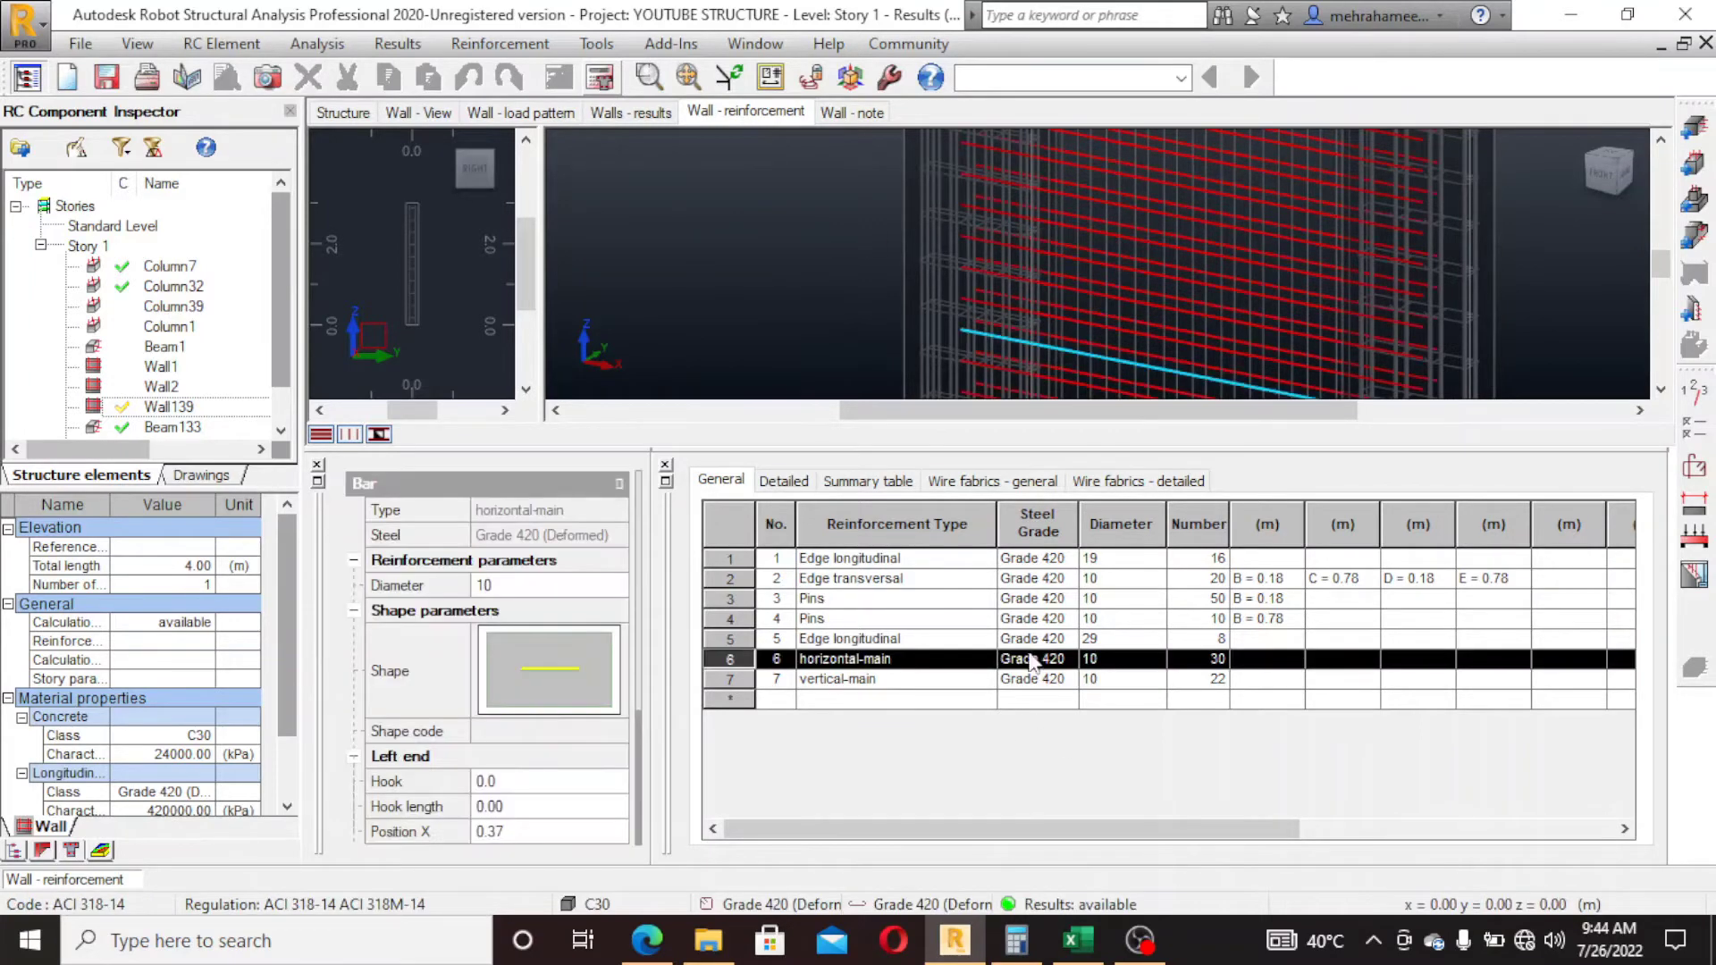
Inspect the Ø19 and Ø29 edge bars, vertical-main bars, pins and edge stirrups, then view the whole wall
{"action": "left_click", "coordinate": [950, 279]}
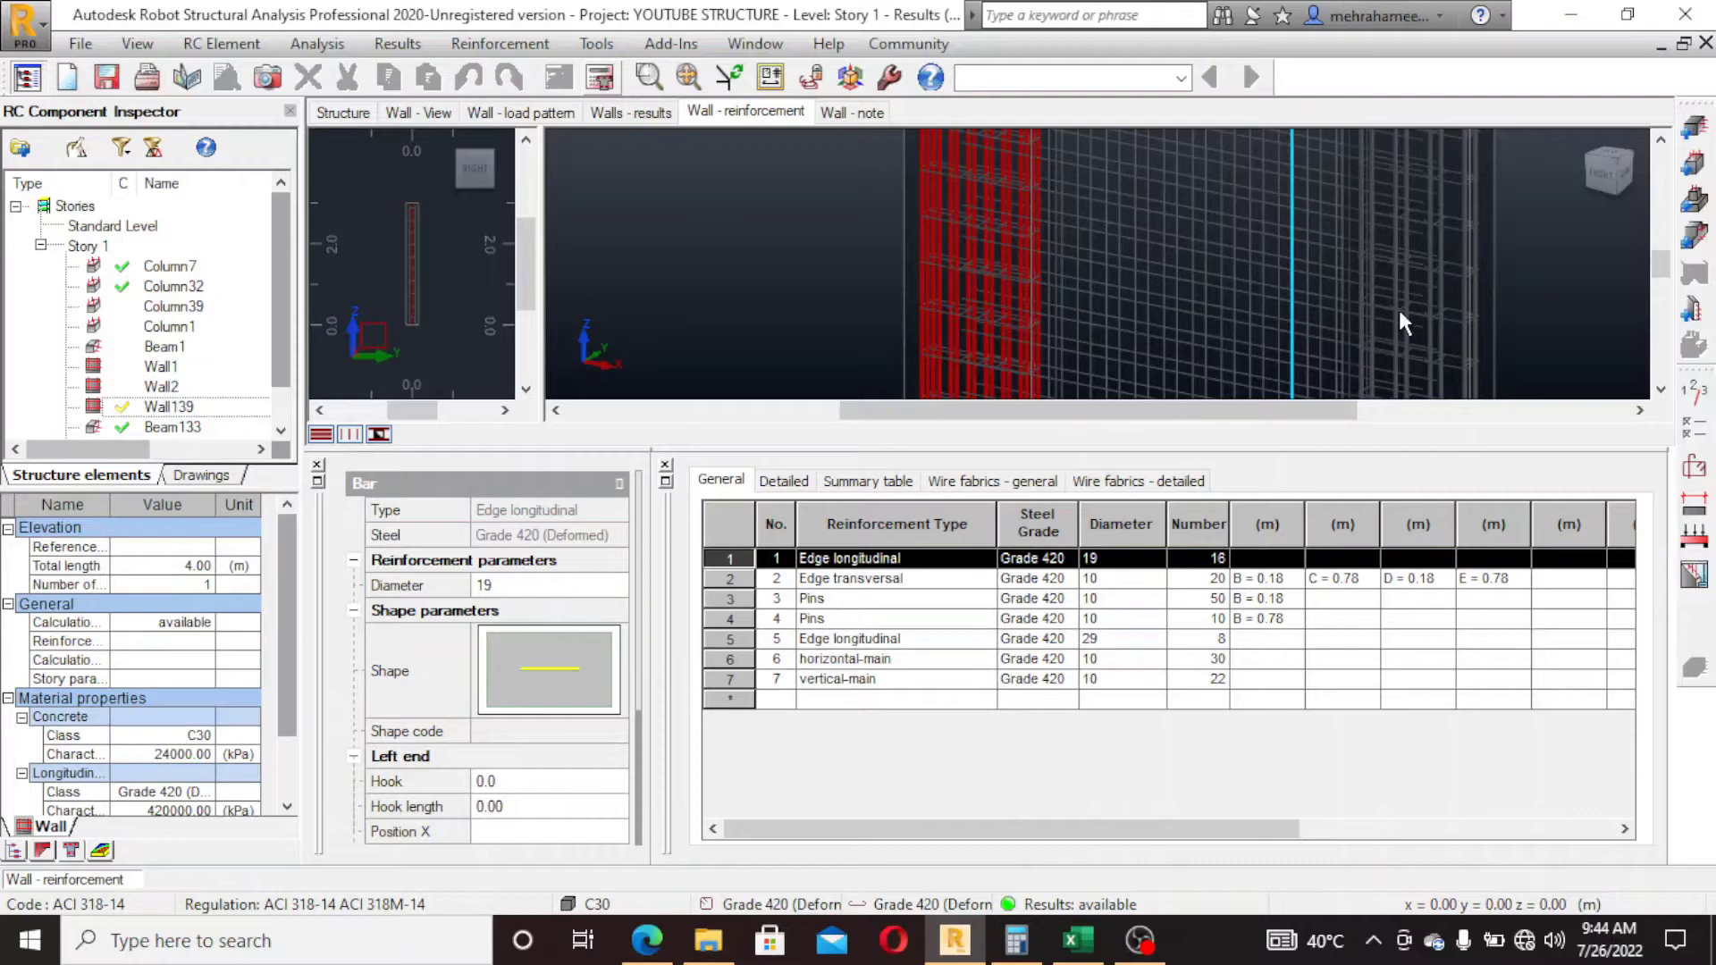
{"action": "left_click", "coordinate": [1464, 329]}
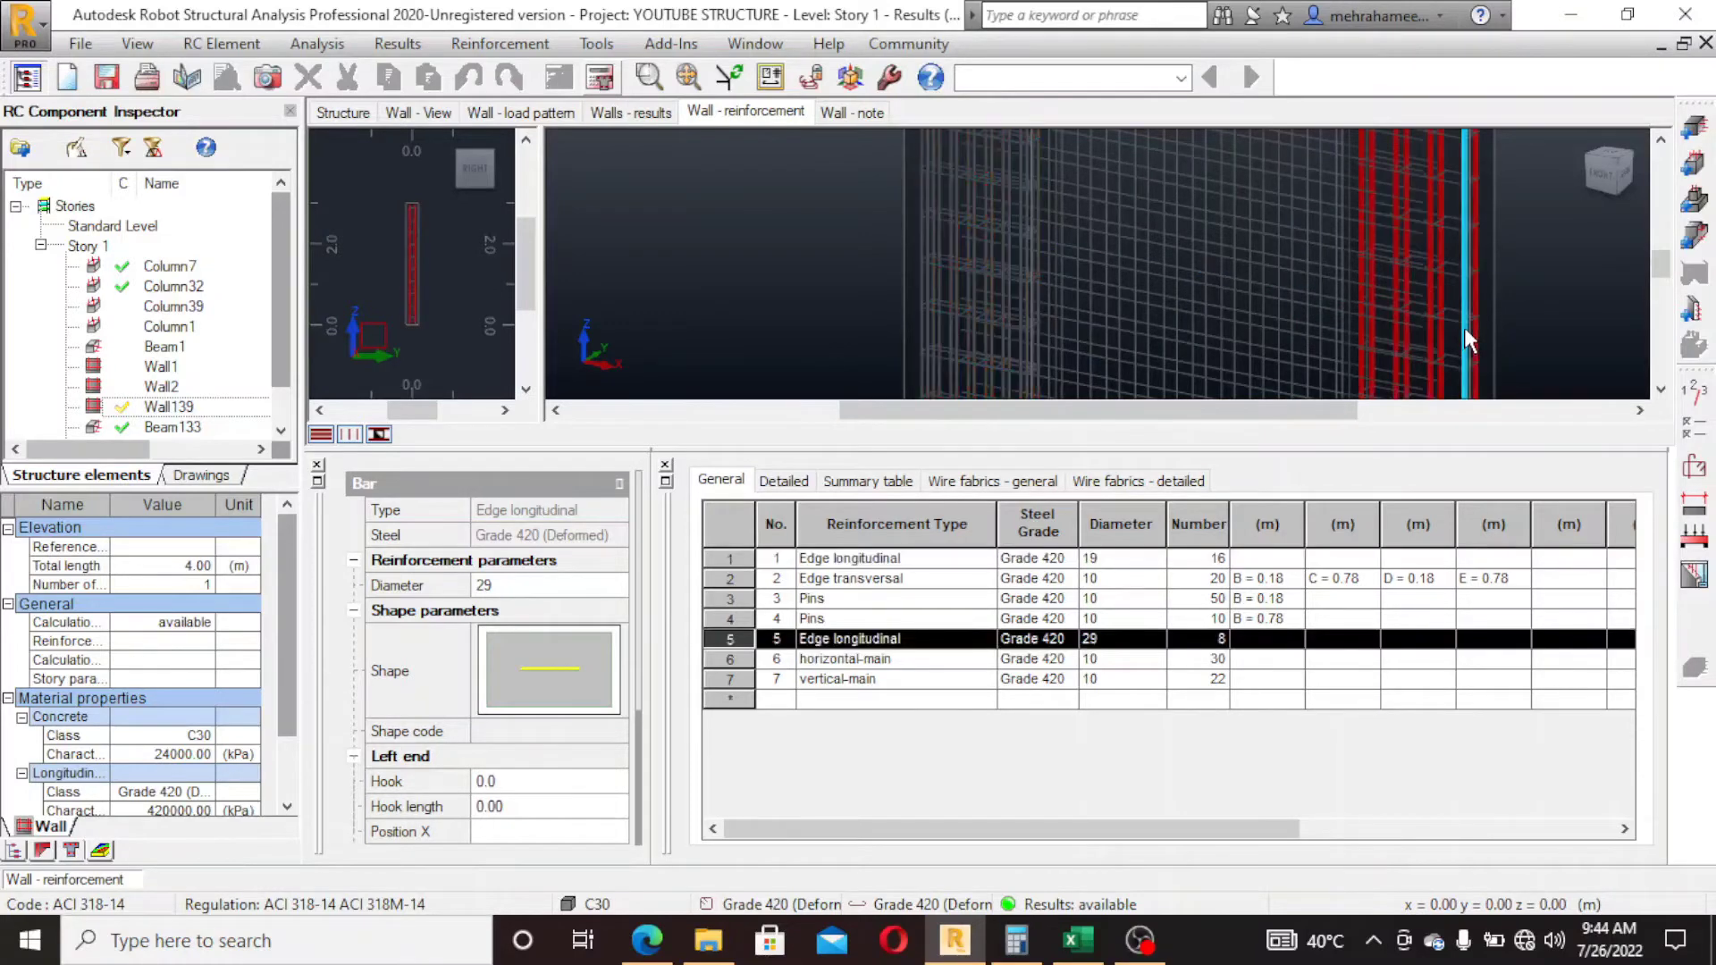
{"action": "left_click", "coordinate": [925, 282]}
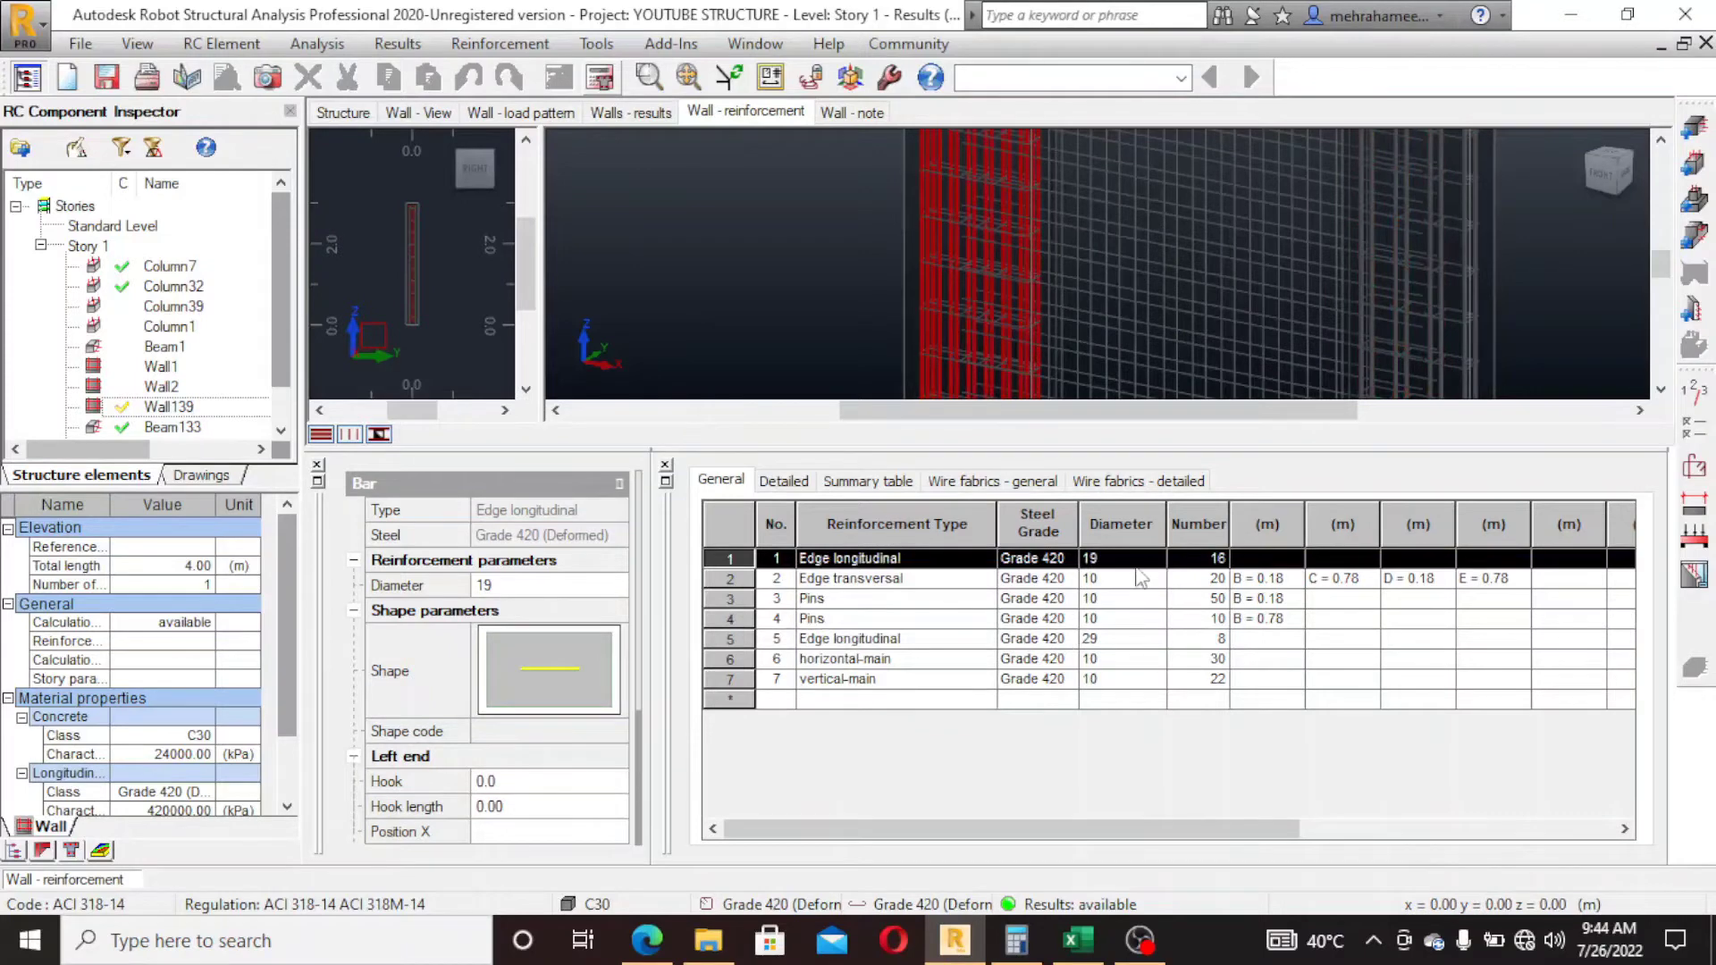
{"action": "left_click", "coordinate": [1478, 275]}
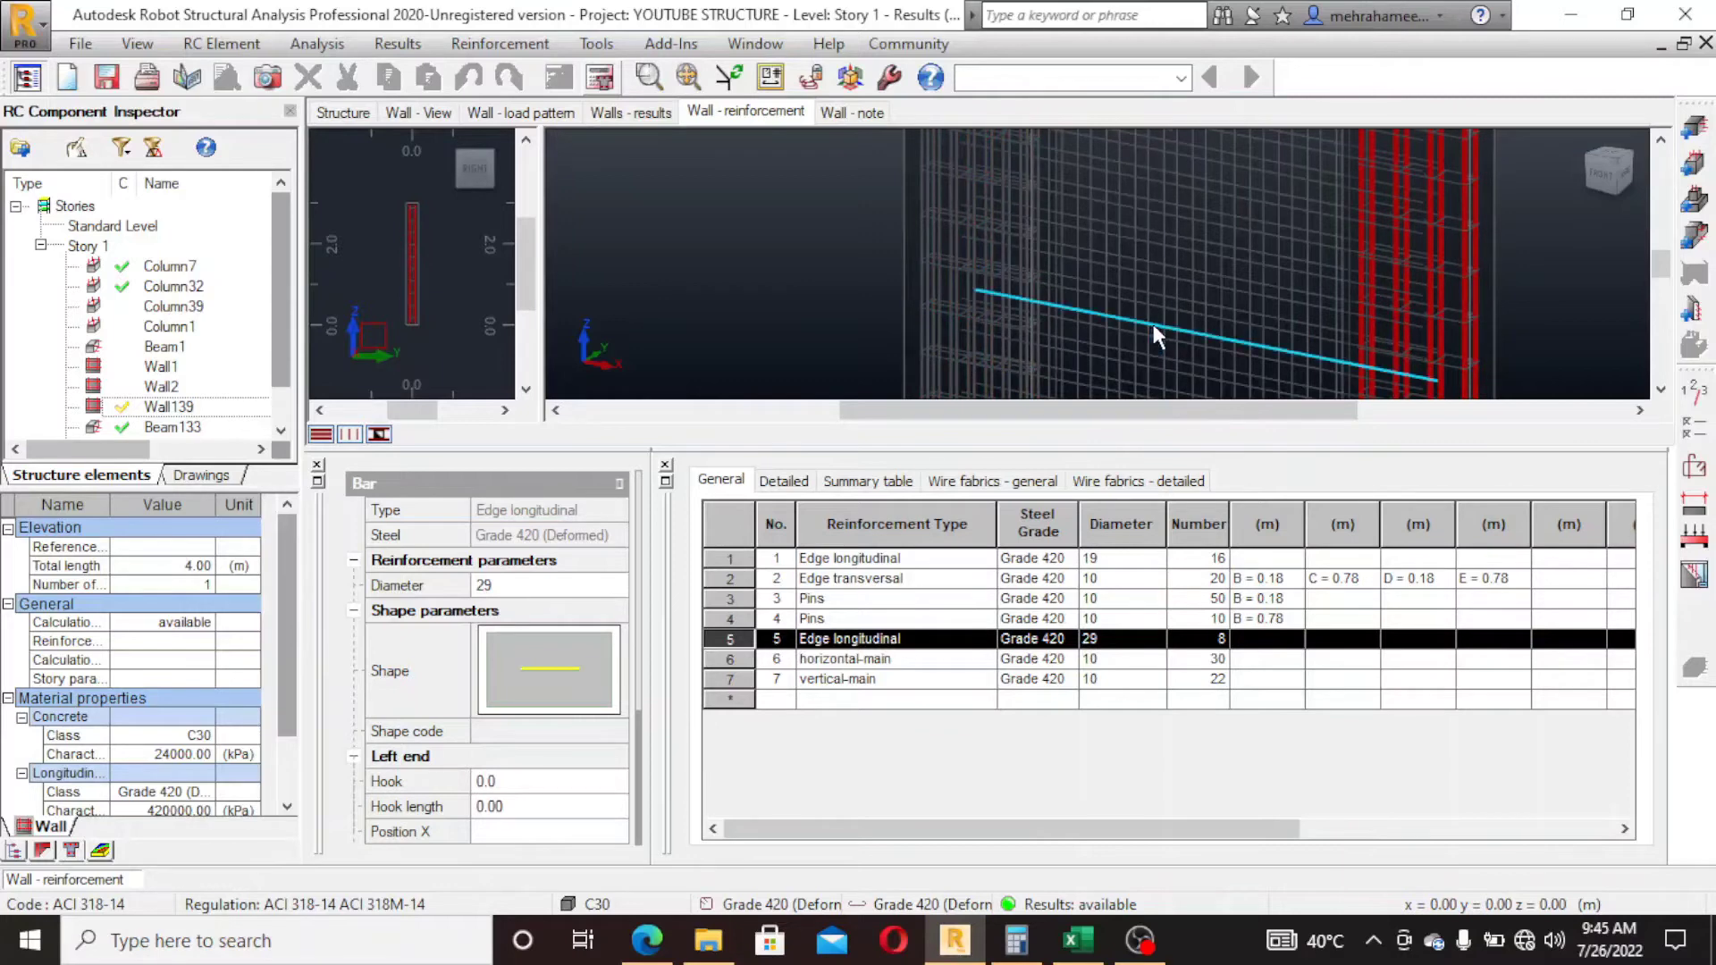
{"action": "left_click", "coordinate": [1153, 327]}
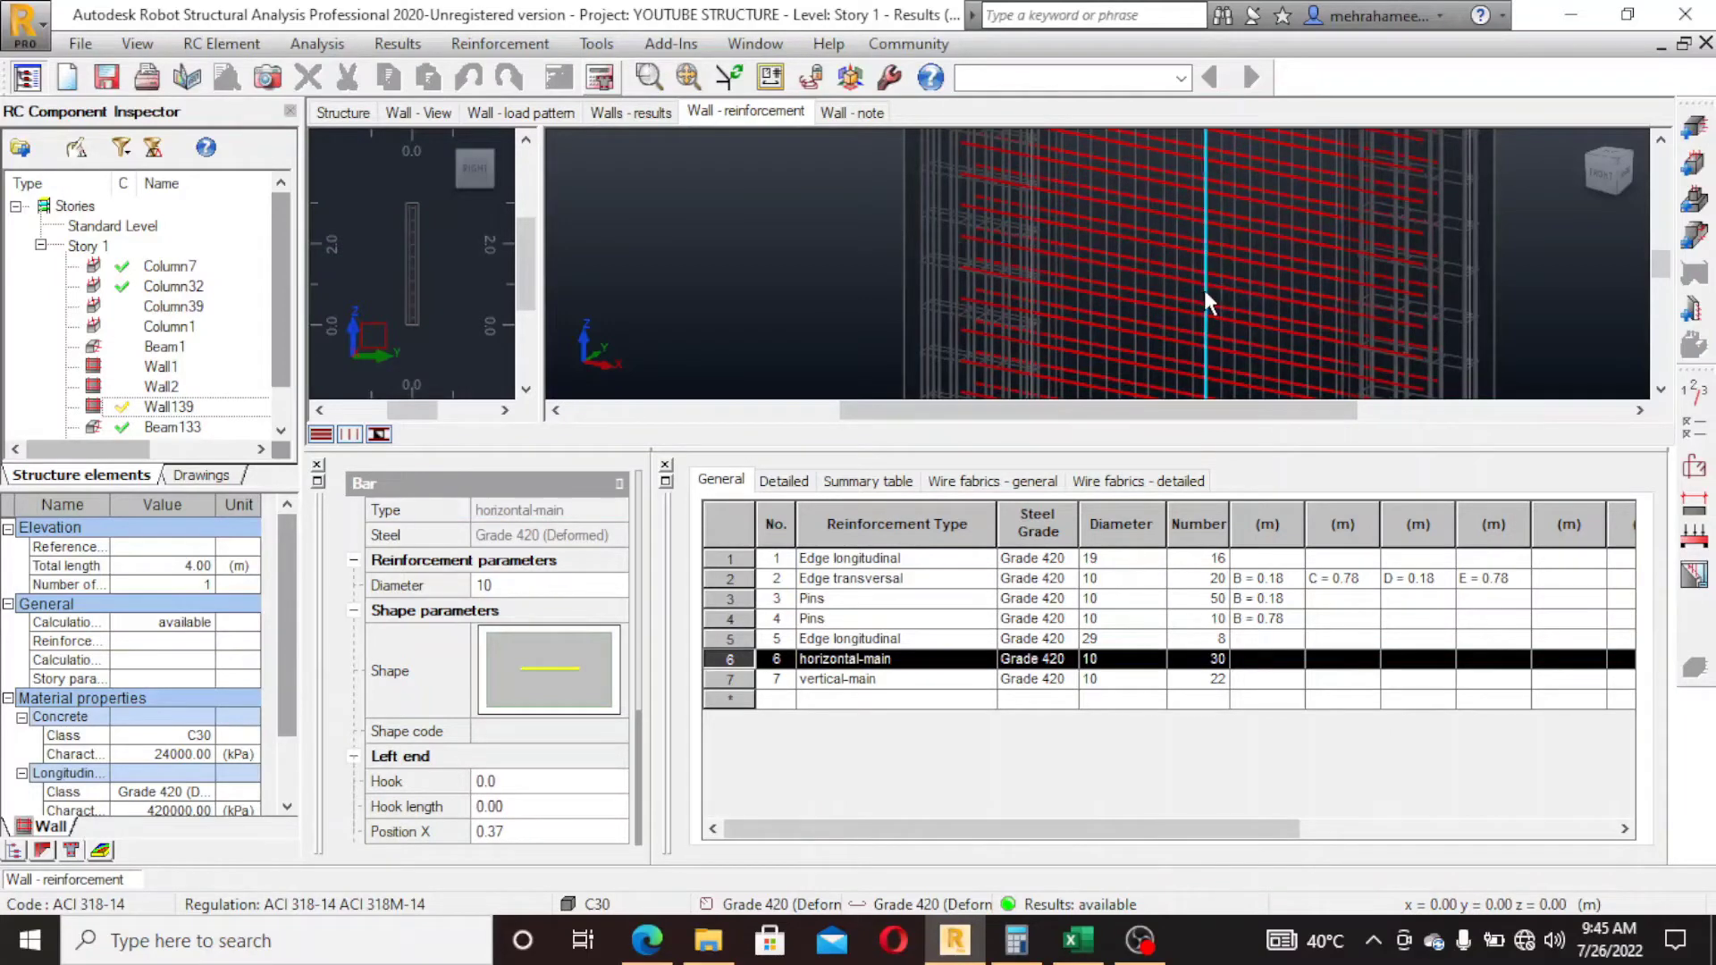
{"action": "left_click", "coordinate": [1202, 287]}
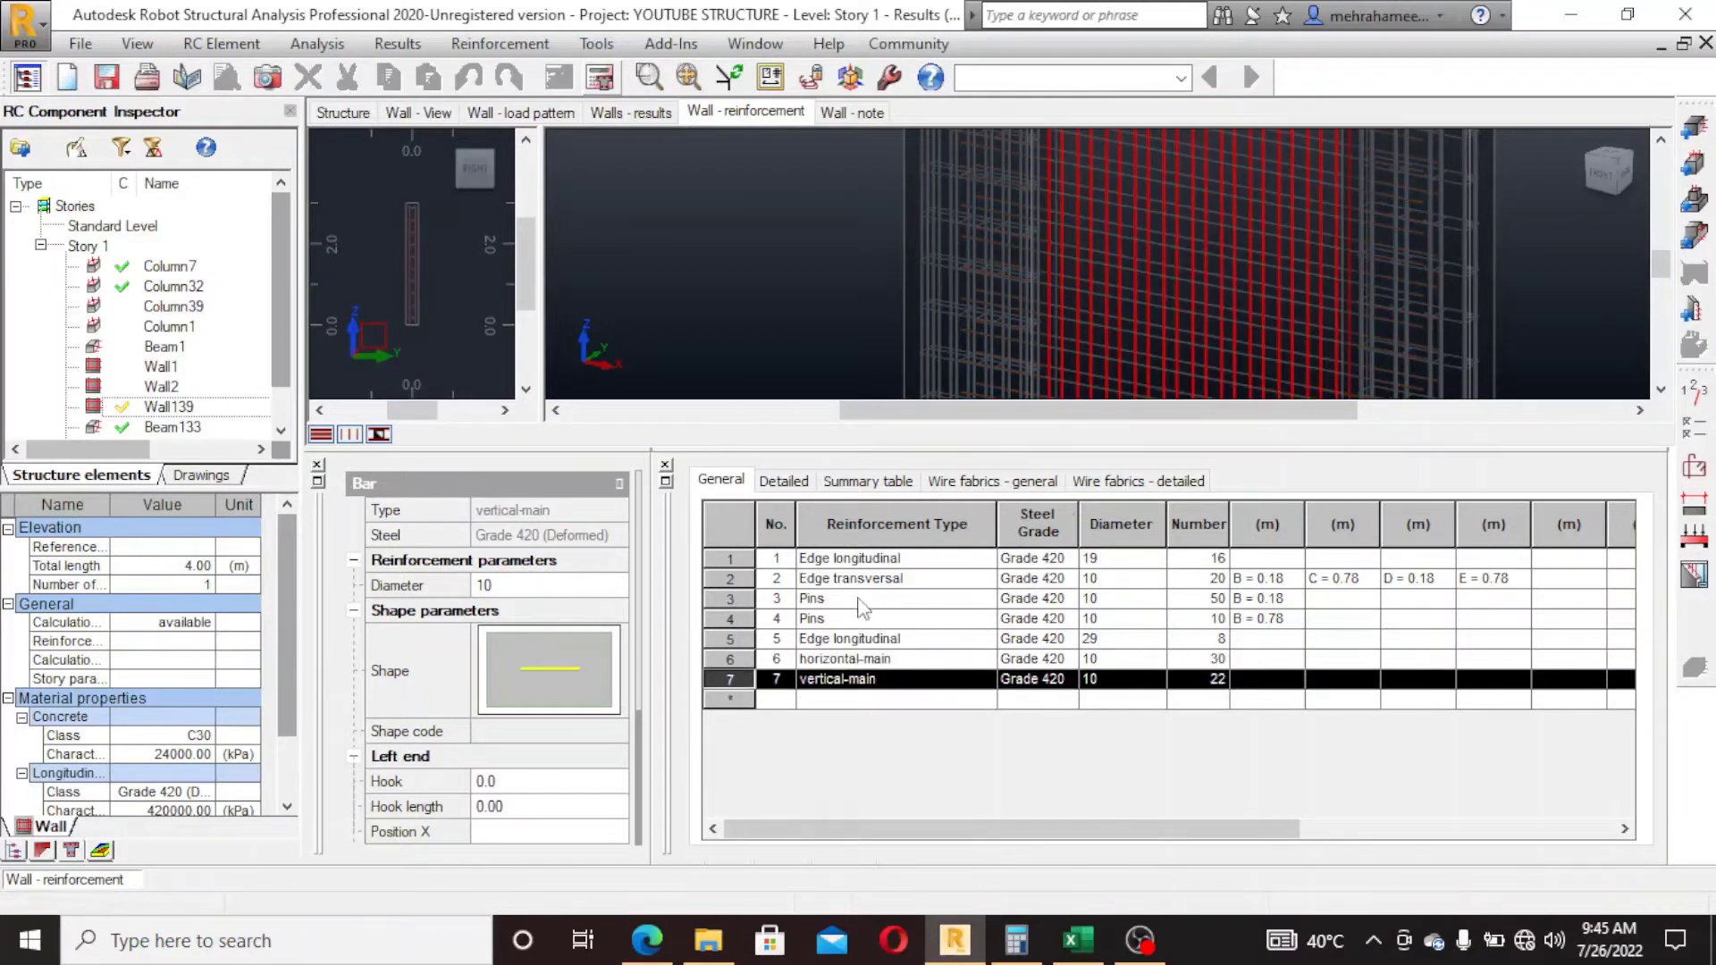
{"action": "left_click", "coordinate": [979, 314]}
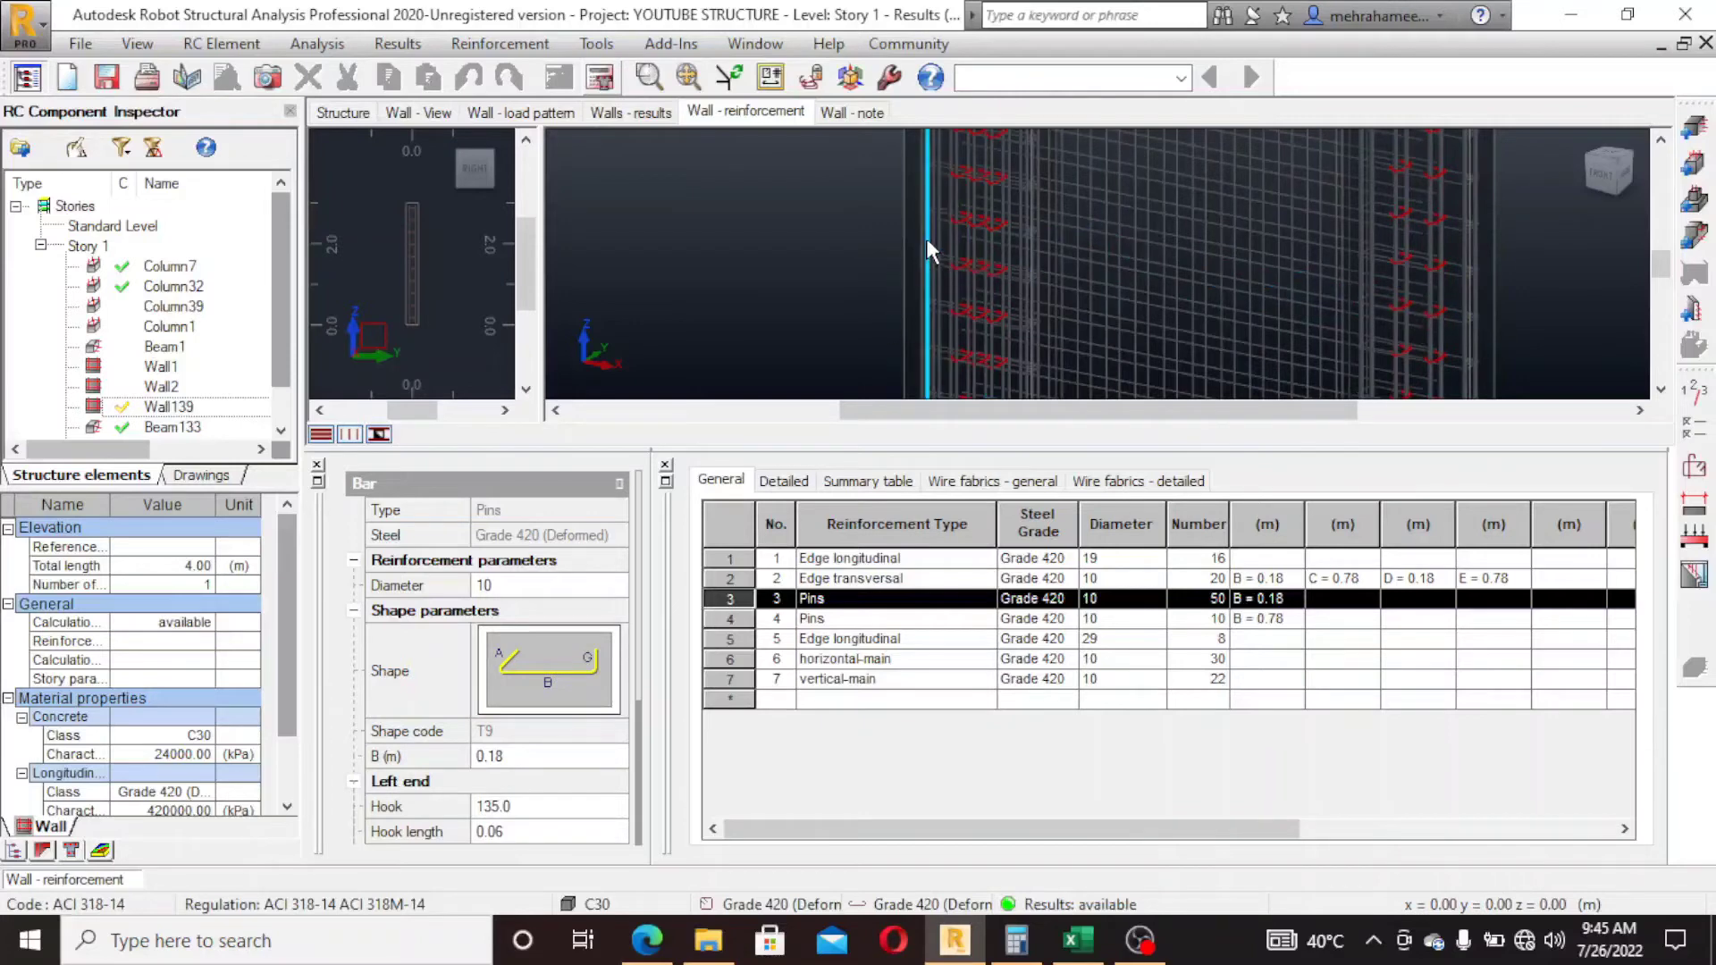
{"action": "left_click", "coordinate": [946, 222]}
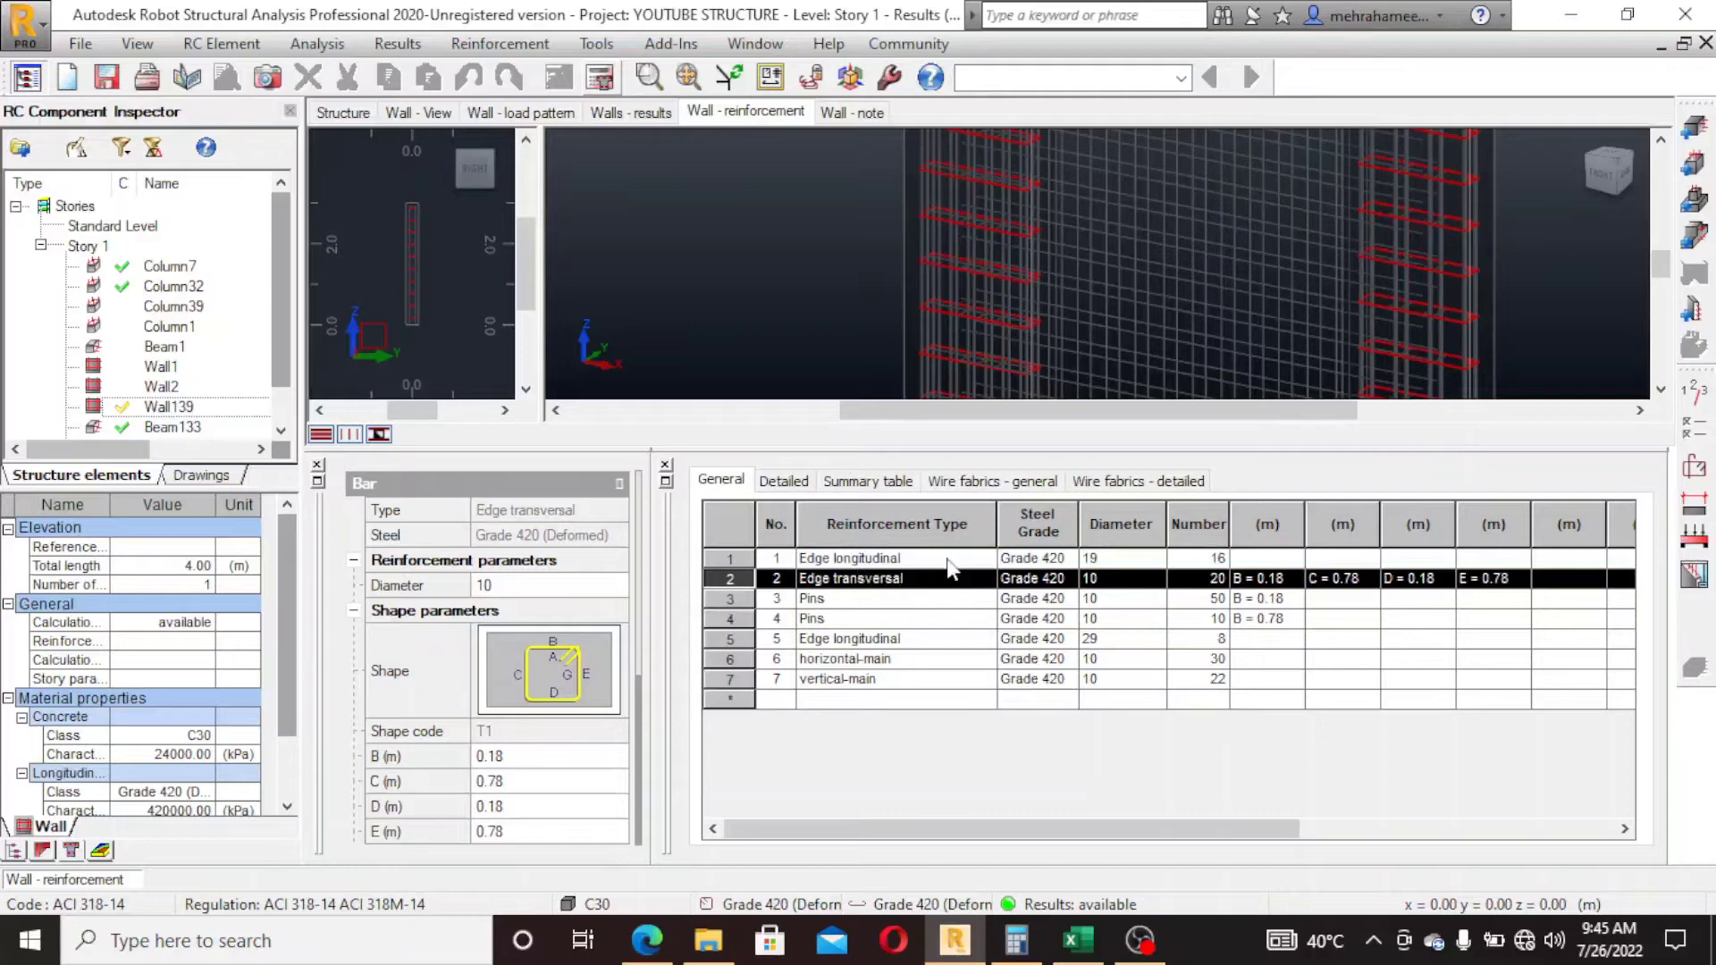
{"action": "left_click", "coordinate": [976, 78]}
{"action": "left_click", "coordinate": [770, 264]}
{"action": "middle_click_drag", "start_coordinate": [770, 265], "coordinate": [1162, 287], "text": "shift"}
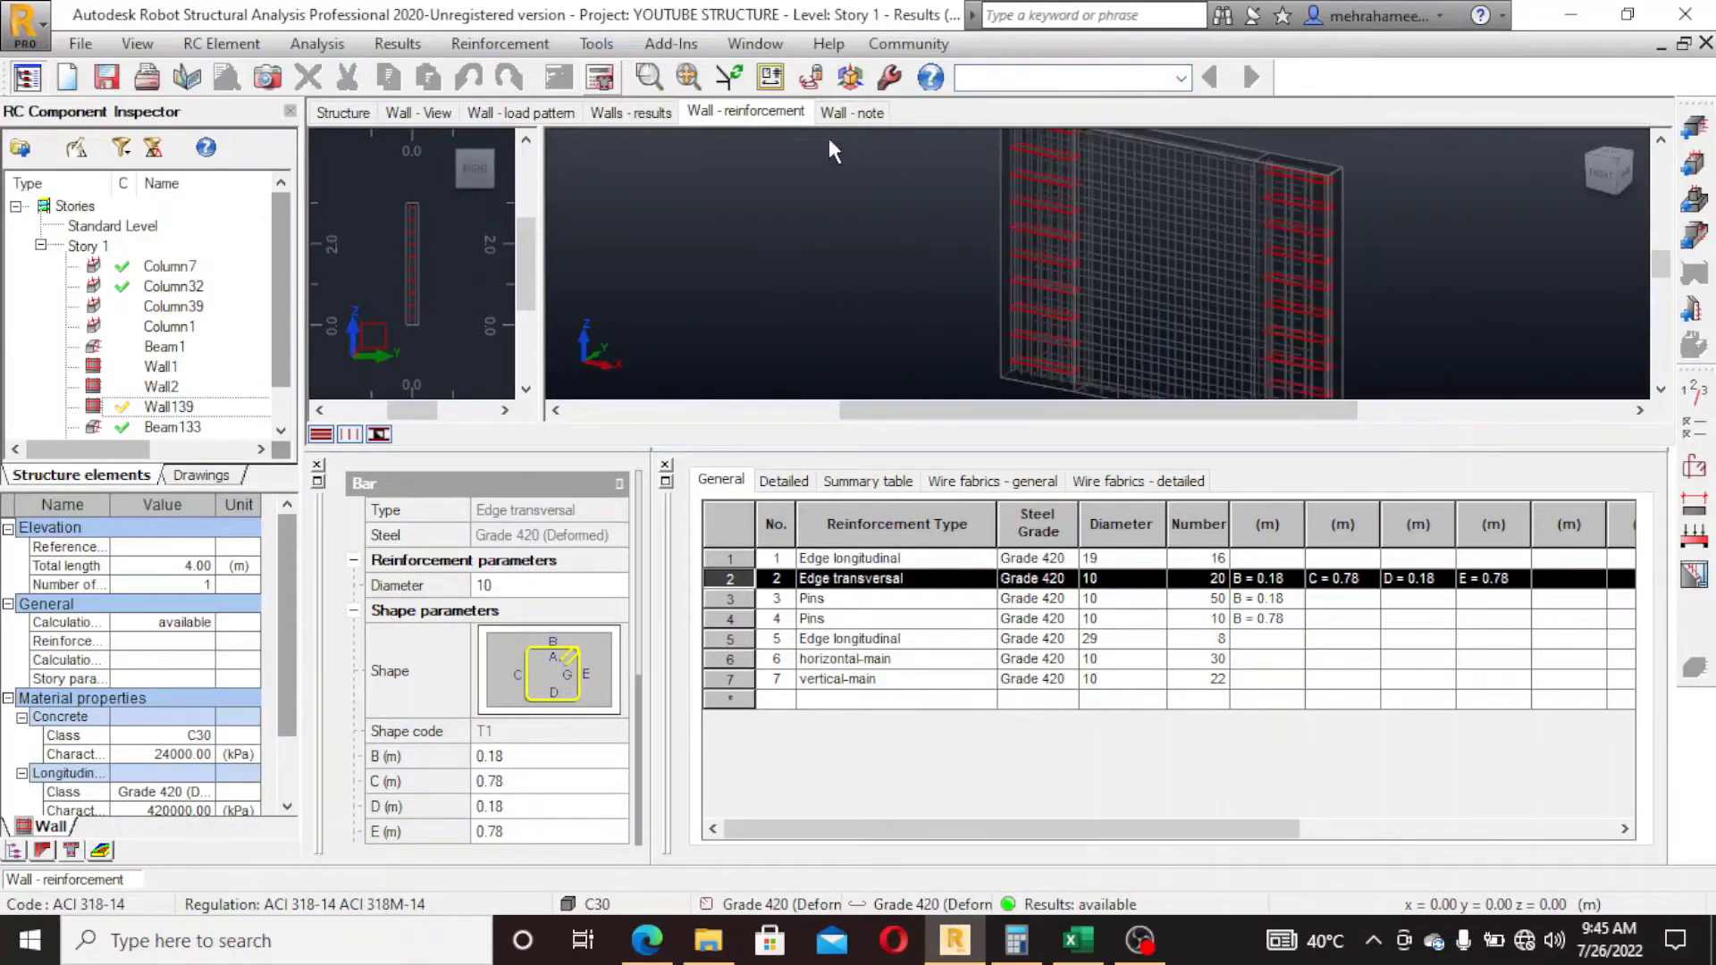
Open the wall calculation note and scroll through materials, geometry and the 50.8 mm cover
{"action": "left_click", "coordinate": [845, 112]}
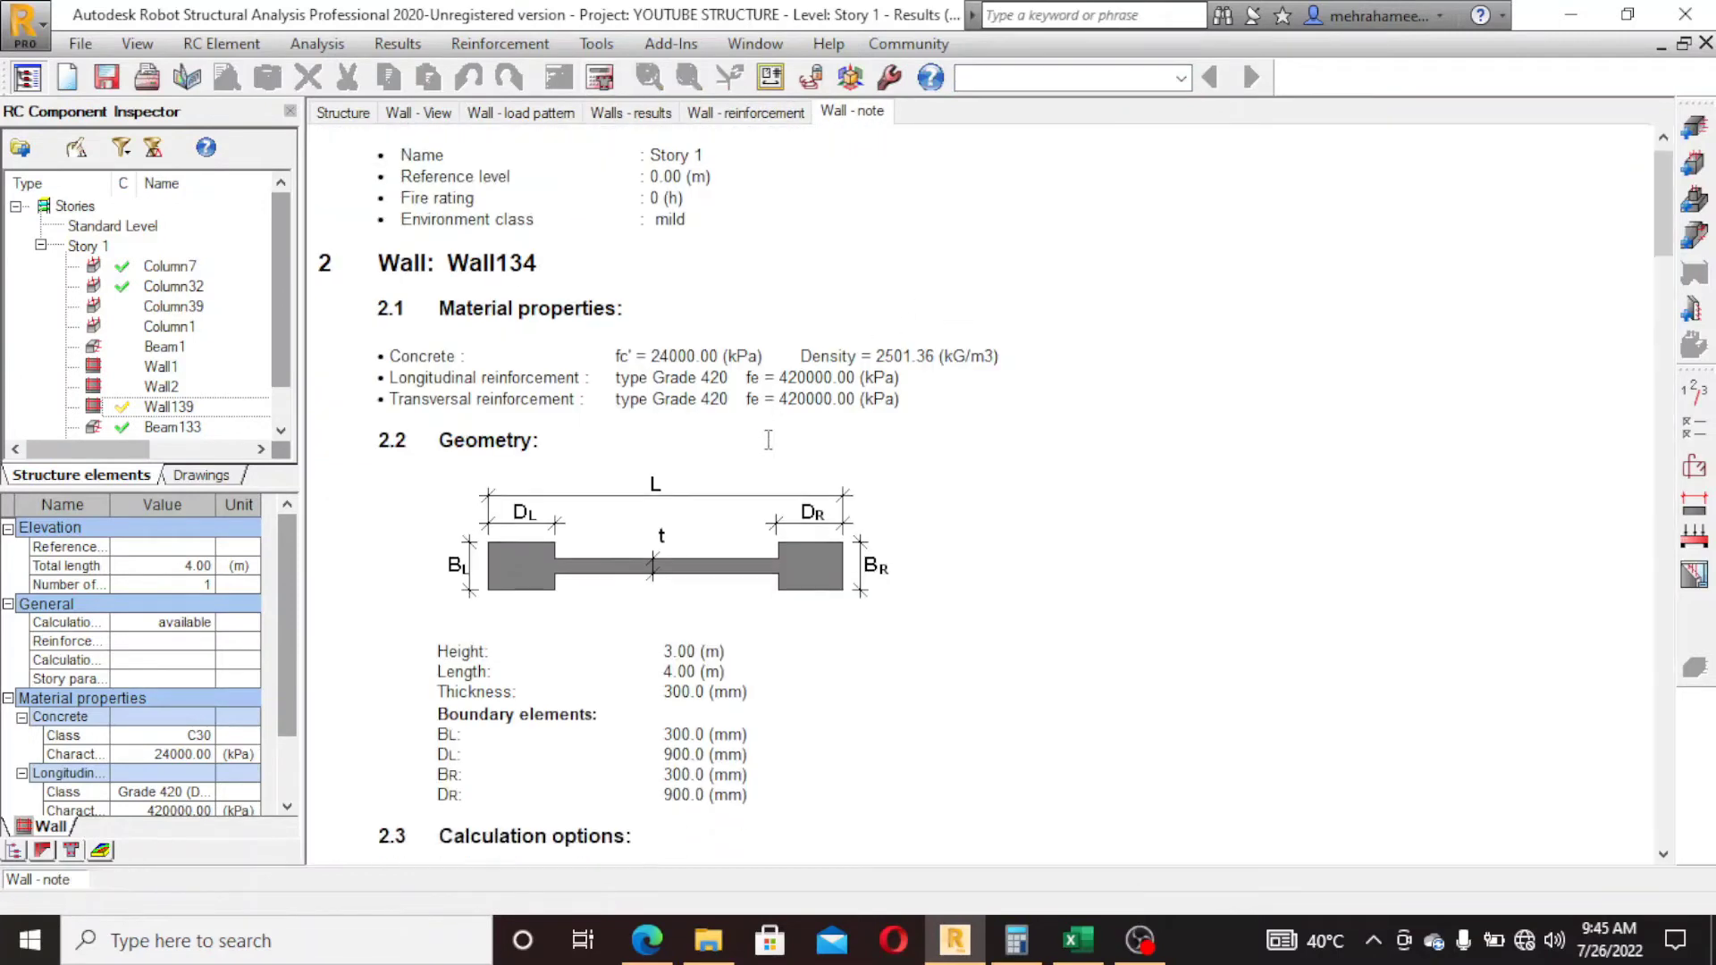
{"action": "scroll", "coordinate": [768, 440], "scroll_direction": "down", "scroll_amount": 2}
{"action": "scroll", "coordinate": [749, 416], "scroll_direction": "down", "scroll_amount": 1}
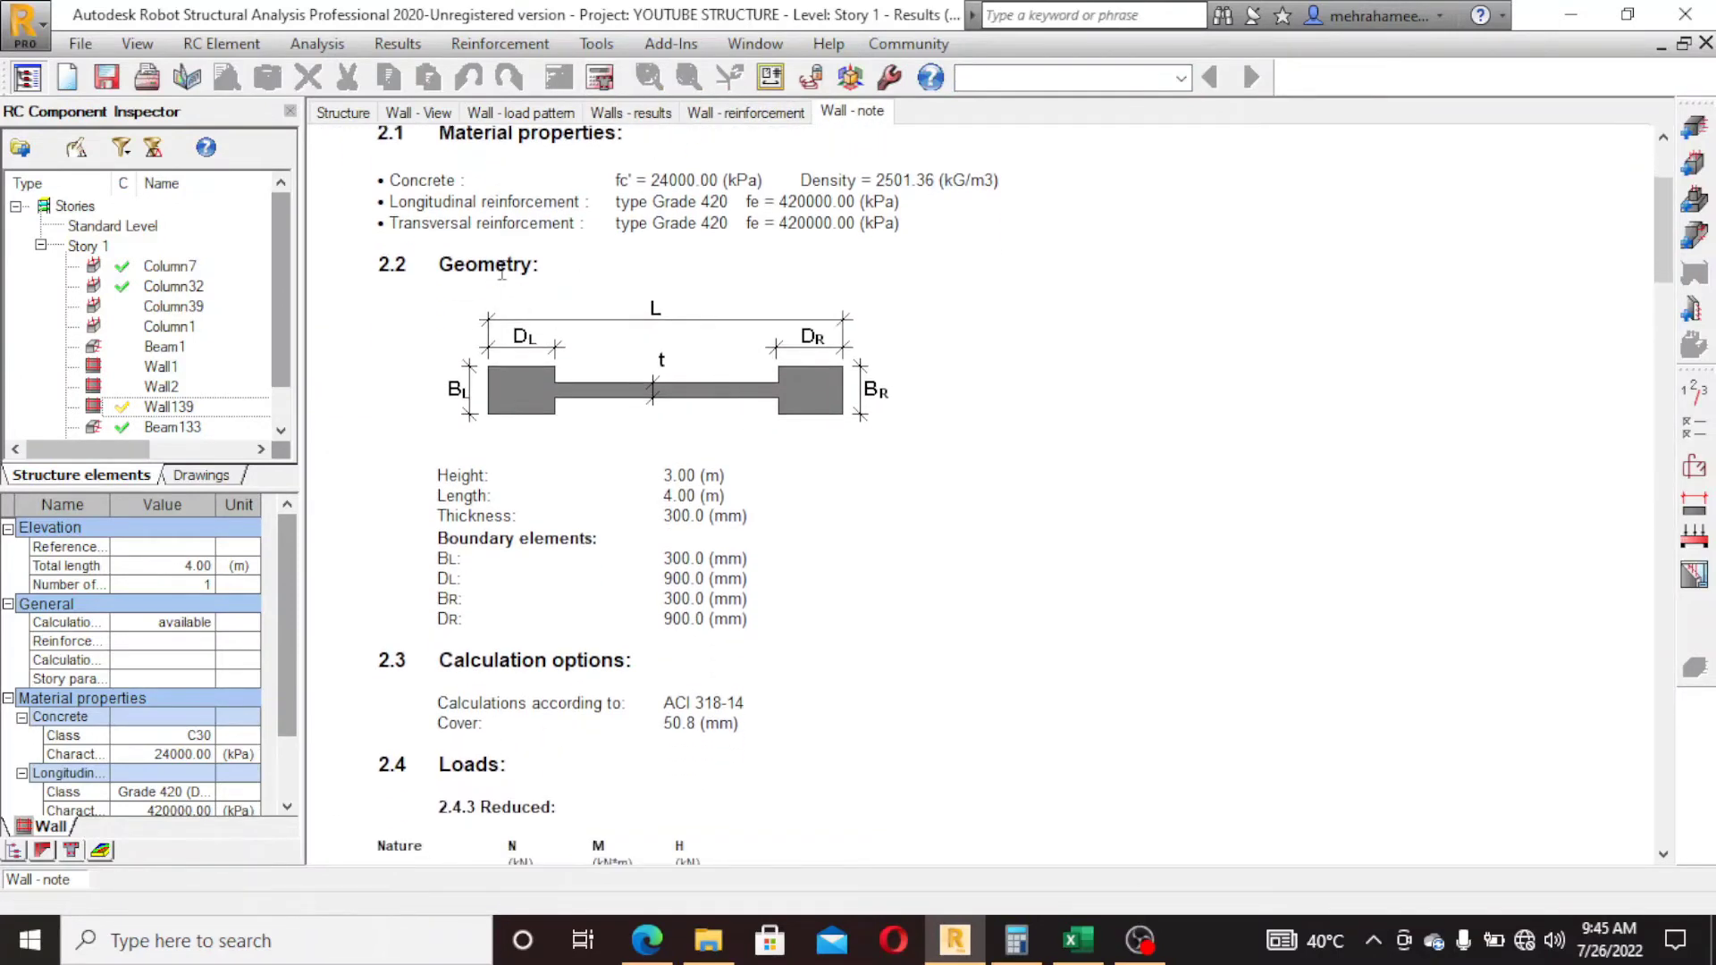
{"action": "left_click_drag", "start_coordinate": [649, 195], "coordinate": [679, 223]}
{"action": "scroll", "coordinate": [563, 390], "scroll_direction": "down", "scroll_amount": 2}
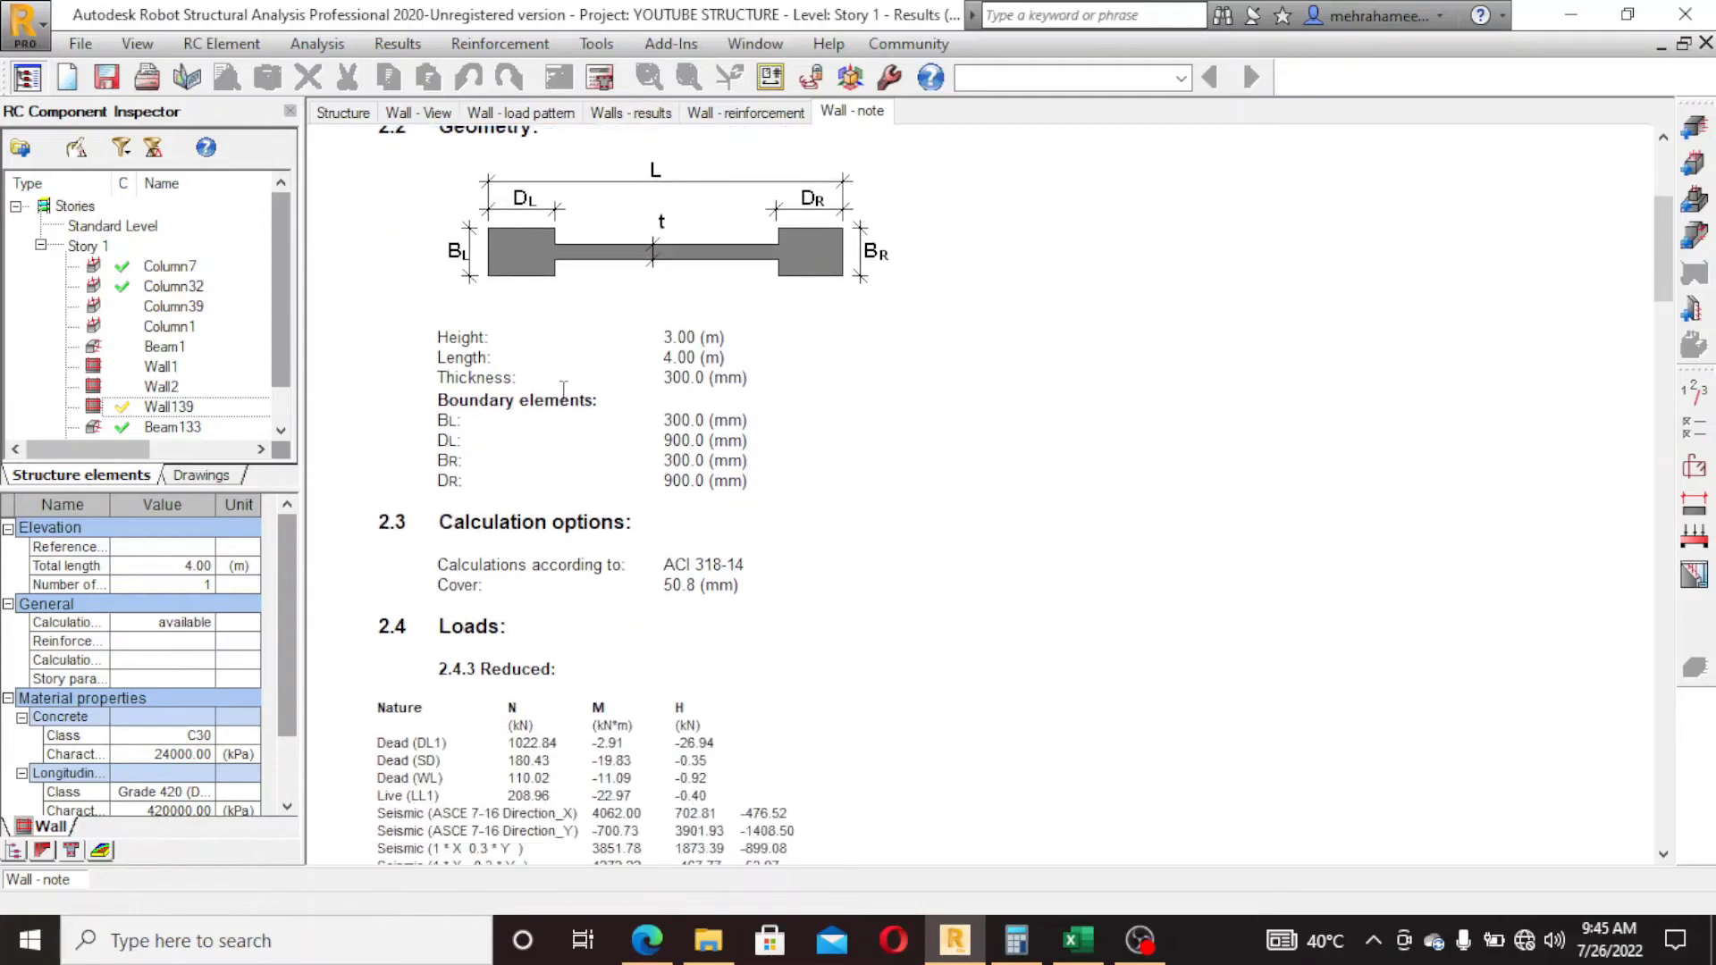
{"action": "left_click_drag", "start_coordinate": [532, 377], "coordinate": [744, 379]}
{"action": "left_click_drag", "start_coordinate": [672, 443], "coordinate": [749, 487]}
{"action": "scroll", "coordinate": [587, 474], "scroll_direction": "down", "scroll_amount": 8}
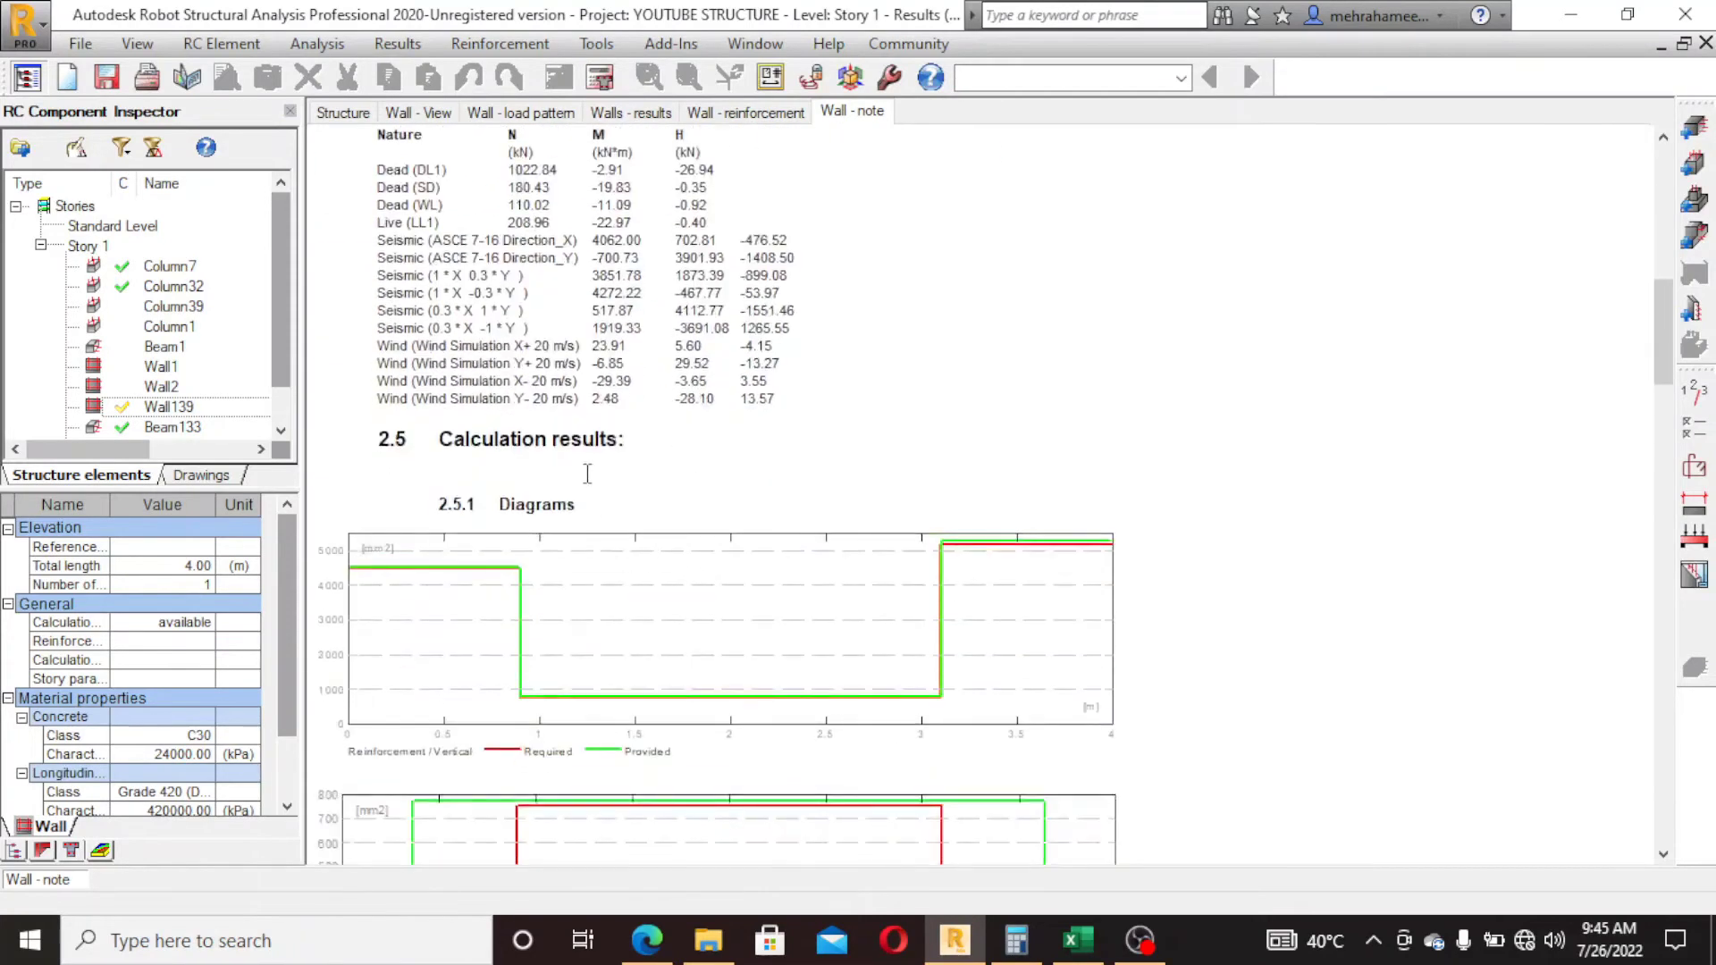
Scroll on to the Diagrams section and select the vertical reinforcement diagram
{"action": "scroll", "coordinate": [588, 473], "scroll_direction": "up", "scroll_amount": 1}
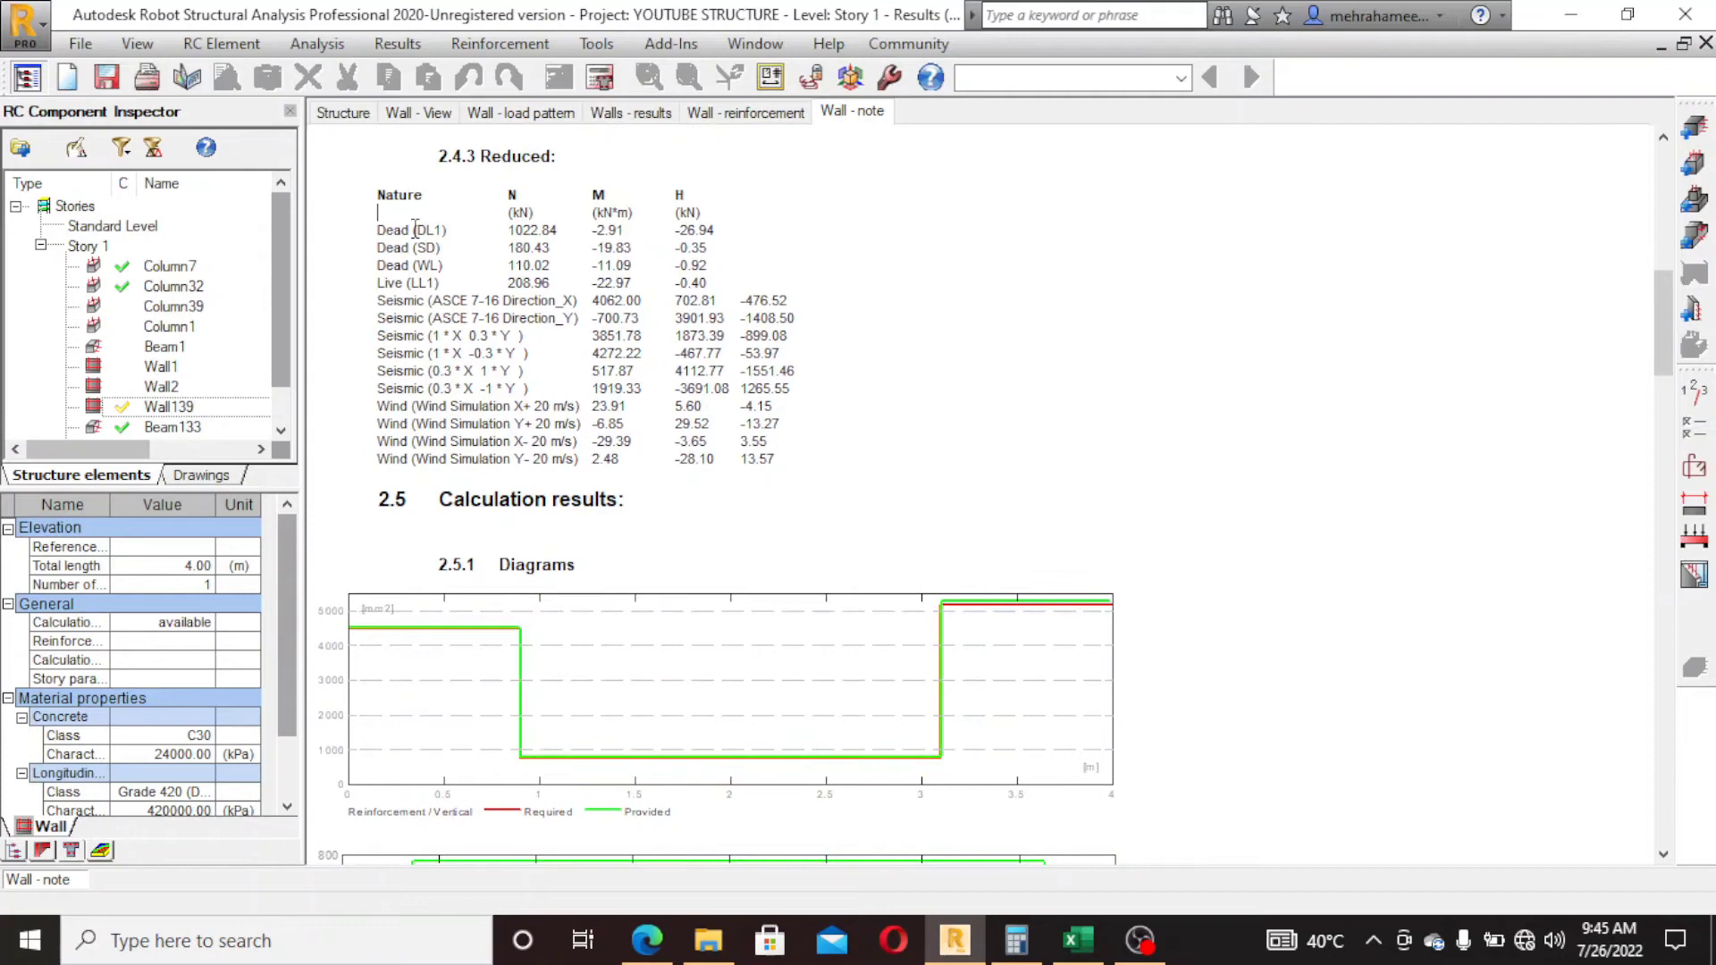
{"action": "left_click_drag", "start_coordinate": [413, 234], "coordinate": [828, 490]}
{"action": "scroll", "coordinate": [791, 483], "scroll_direction": "down", "scroll_amount": 3}
{"action": "scroll", "coordinate": [792, 482], "scroll_direction": "down", "scroll_amount": 2}
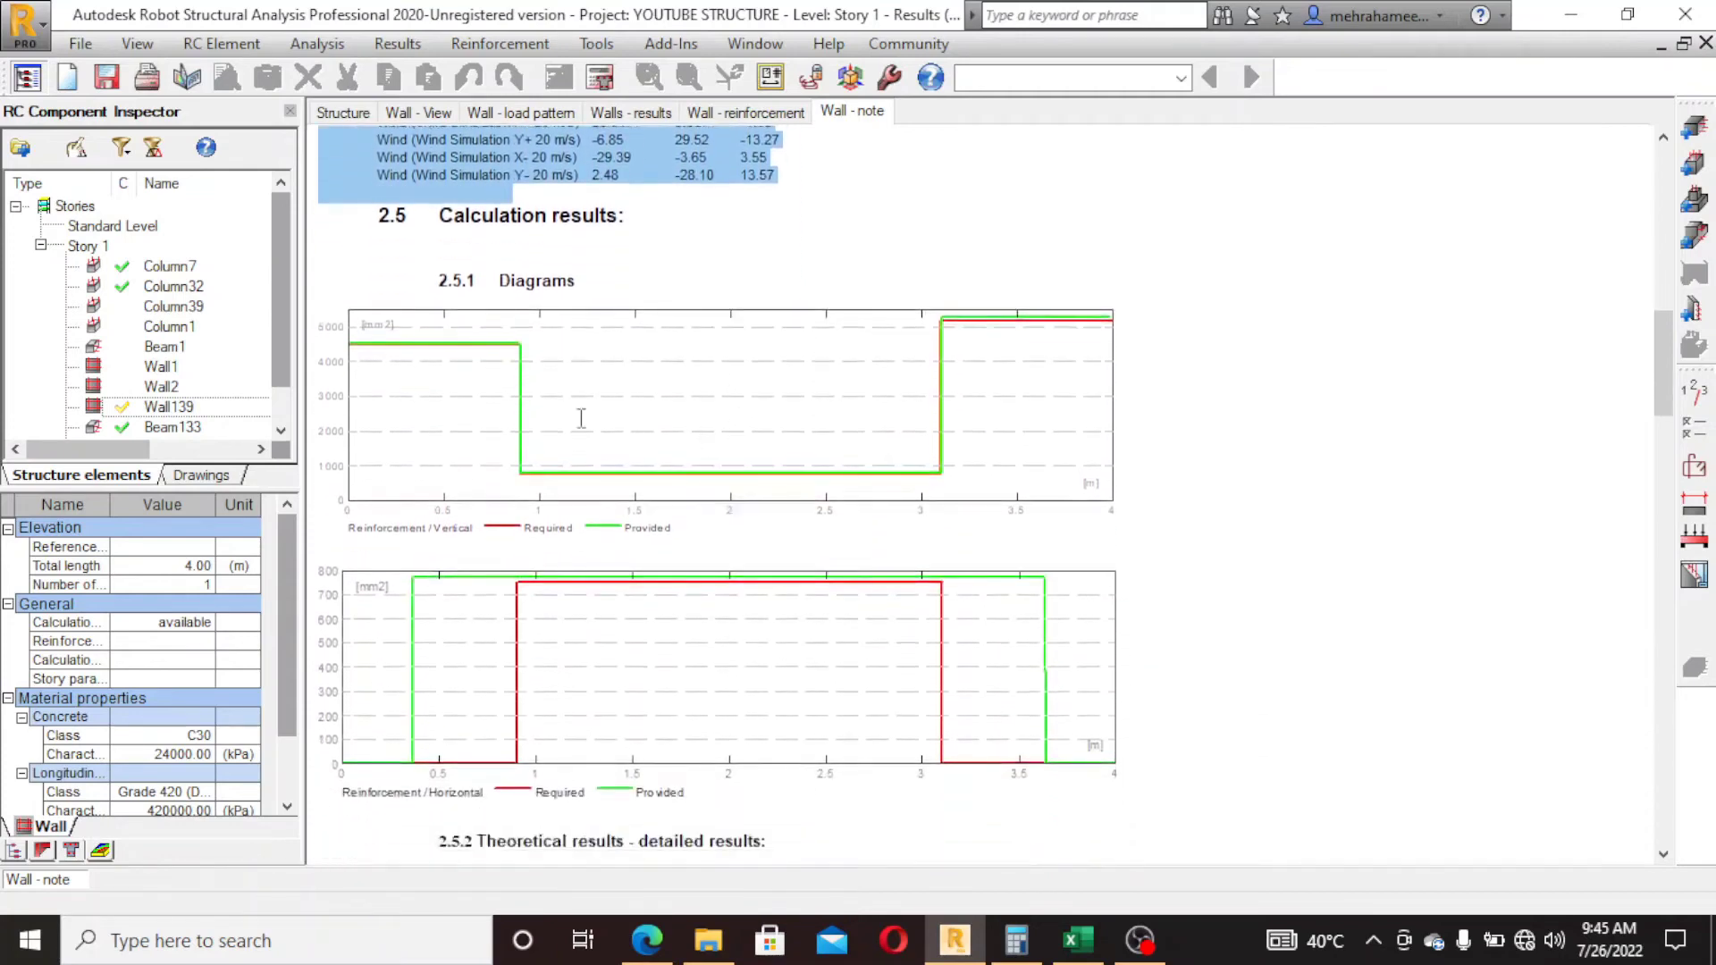
{"action": "left_click_drag", "start_coordinate": [501, 277], "coordinate": [617, 284]}
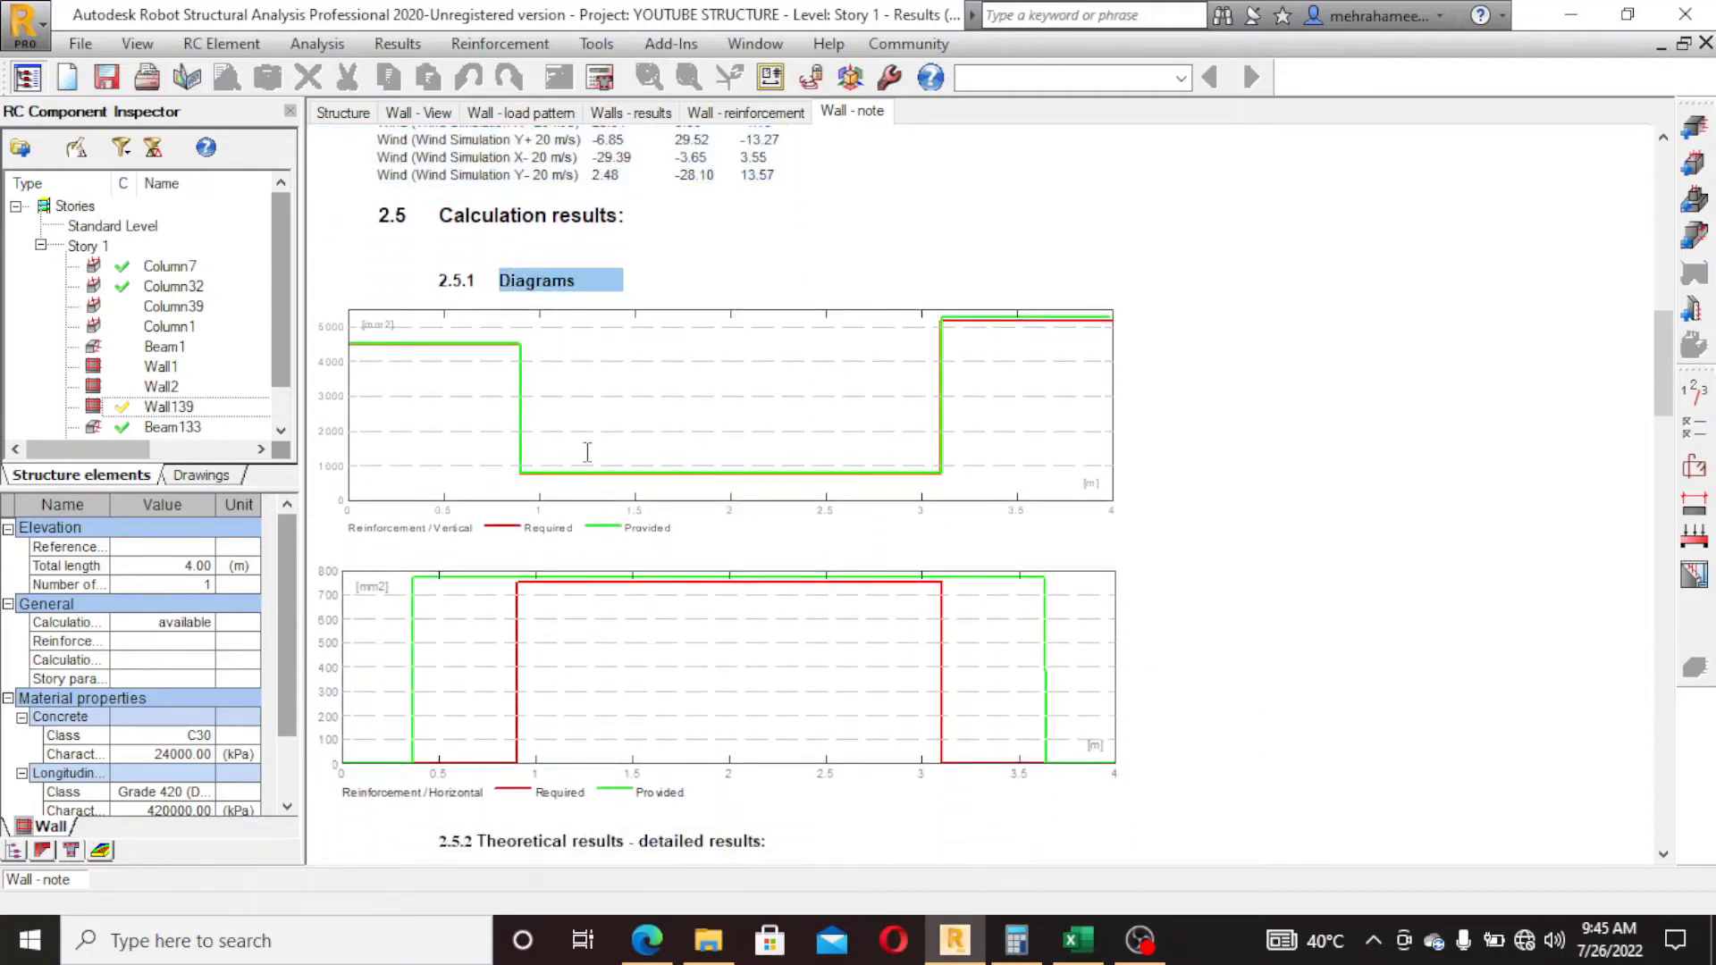
{"action": "left_click", "coordinate": [616, 526]}
{"action": "scroll", "coordinate": [682, 452], "scroll_direction": "down", "scroll_amount": 4}
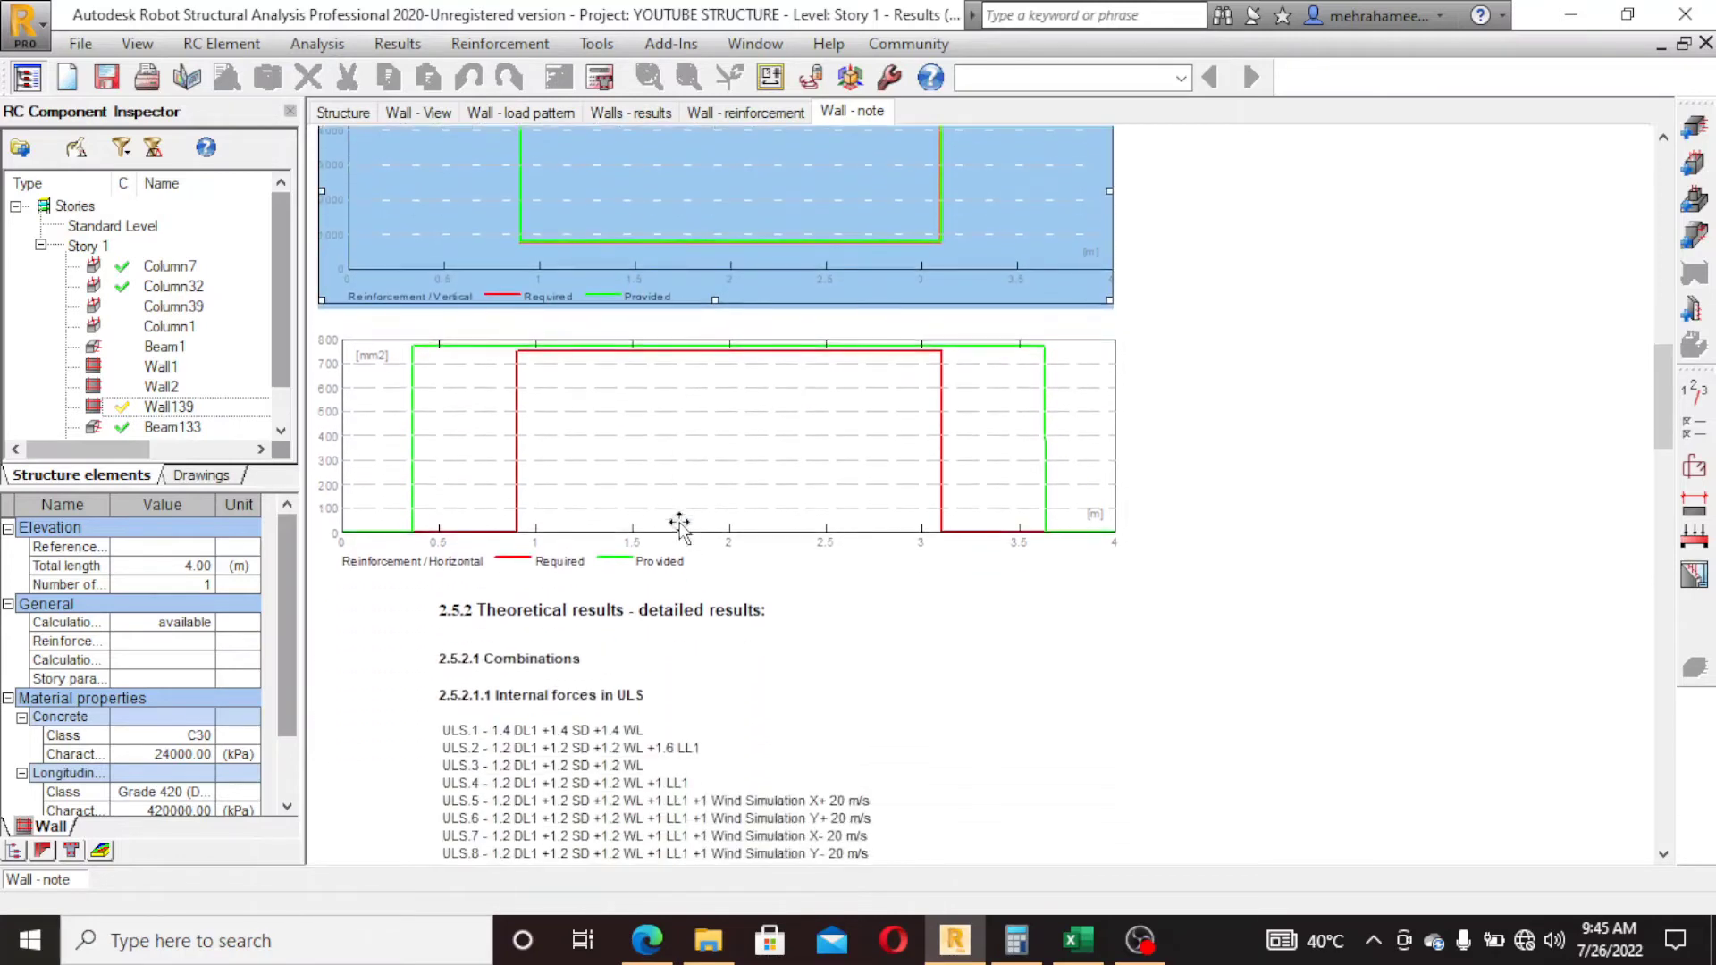
{"action": "scroll", "coordinate": [680, 527], "scroll_direction": "down", "scroll_amount": 15}
{"action": "scroll", "coordinate": [625, 472], "scroll_direction": "up", "scroll_amount": 8}
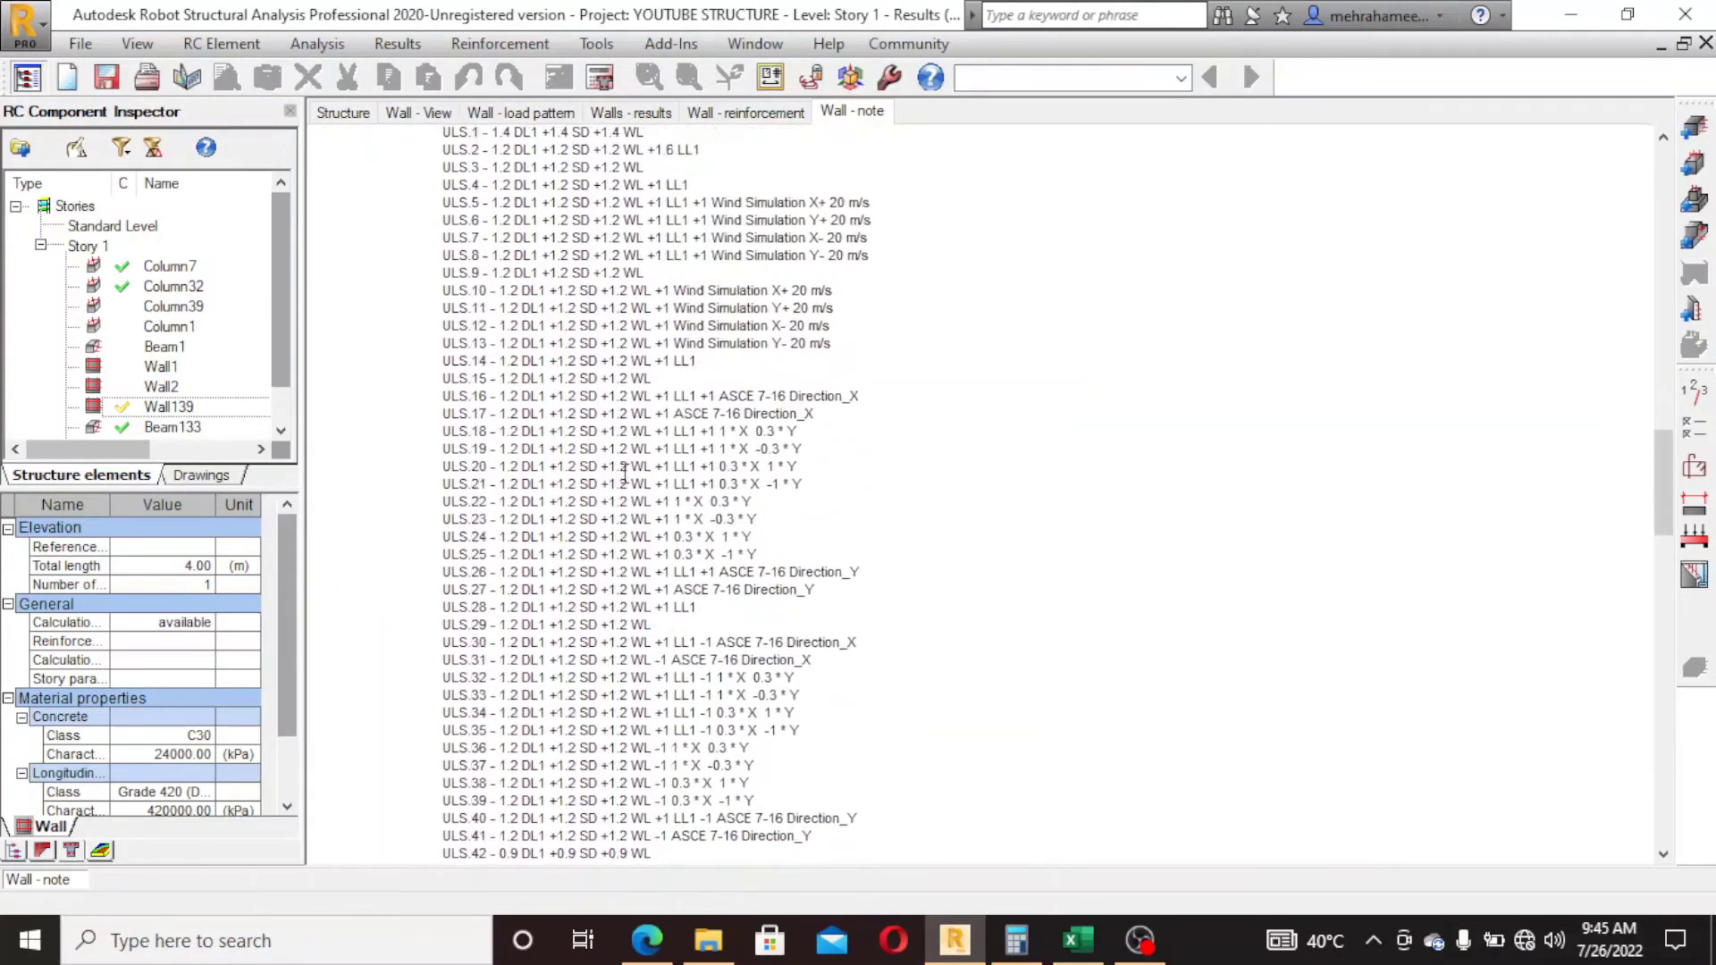
{"action": "scroll", "coordinate": [625, 472], "scroll_direction": "down", "scroll_amount": 4}
{"action": "scroll", "coordinate": [626, 500], "scroll_direction": "up", "scroll_amount": 12}
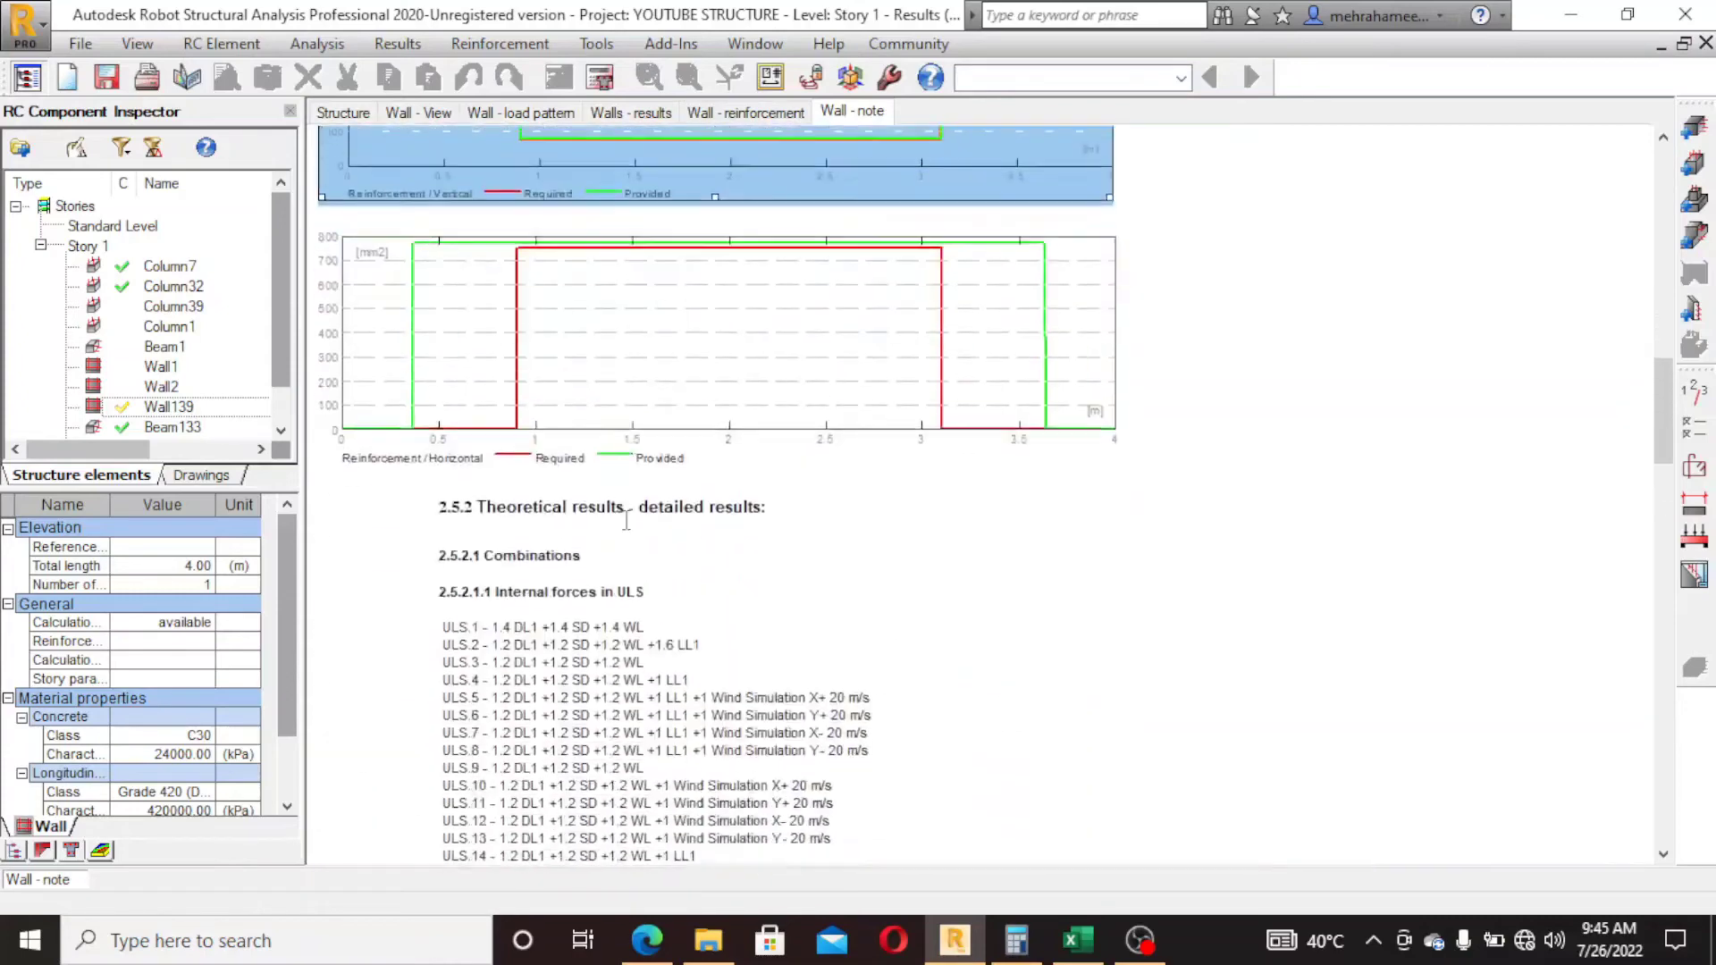
{"action": "scroll", "coordinate": [630, 487], "scroll_direction": "down", "scroll_amount": 10}
{"action": "scroll", "coordinate": [620, 318], "scroll_direction": "down", "scroll_amount": 10}
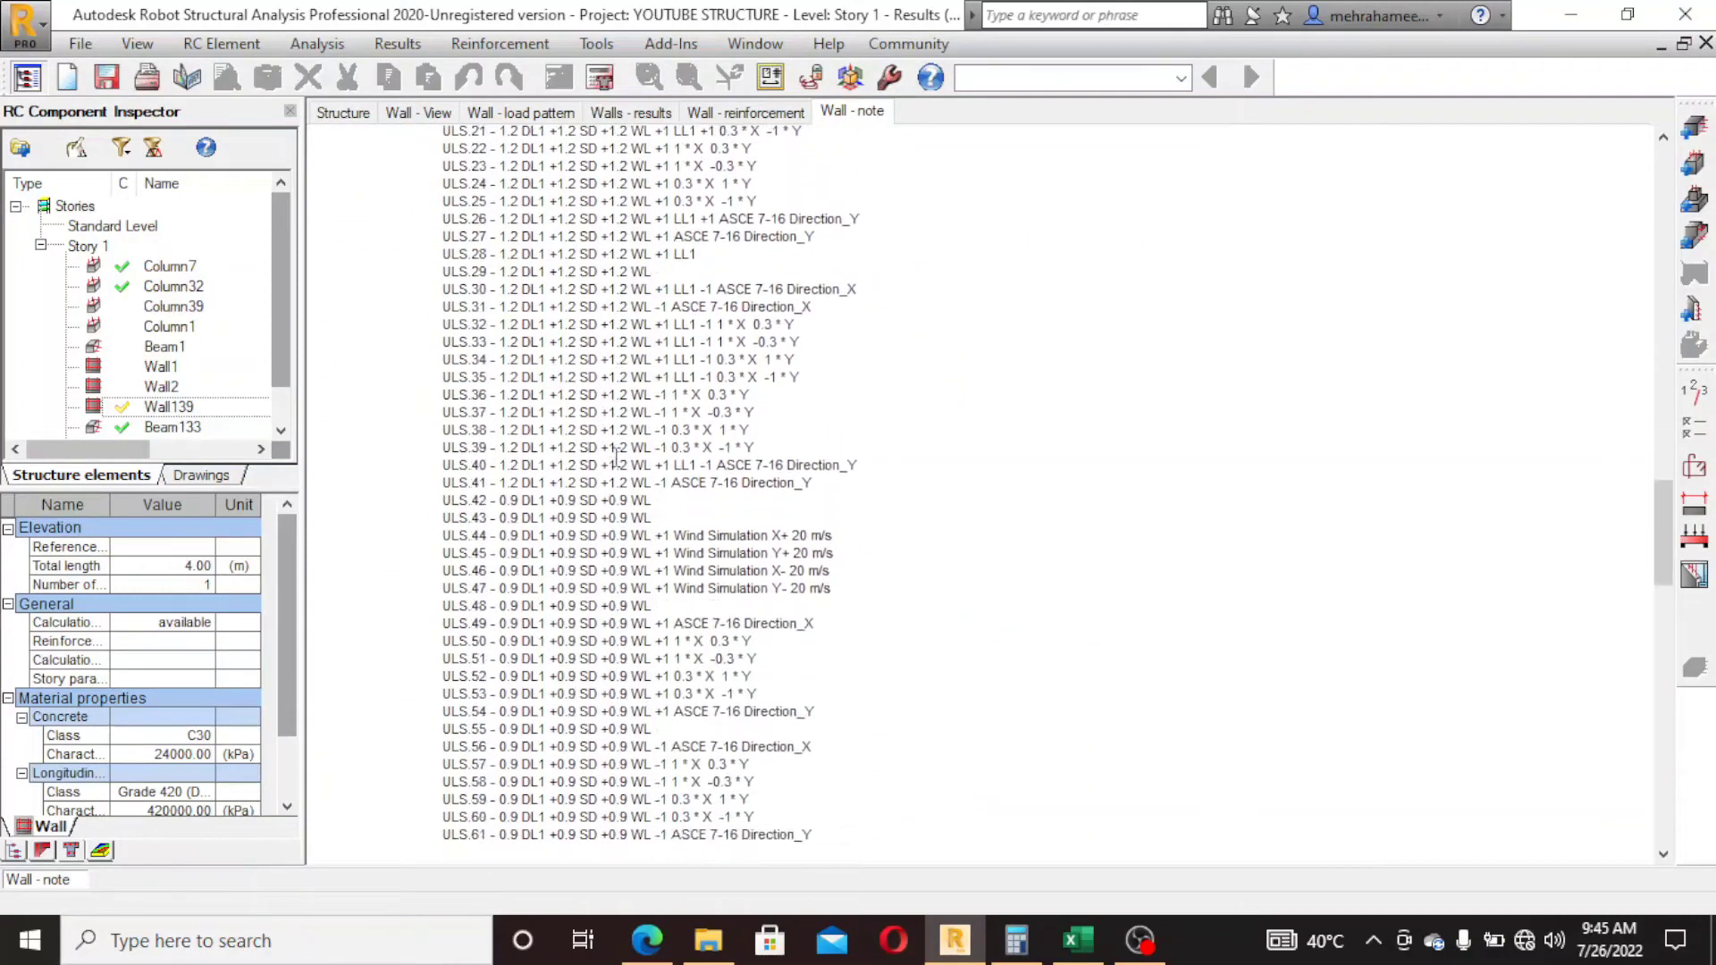
{"action": "scroll", "coordinate": [623, 461], "scroll_direction": "down", "scroll_amount": 4}
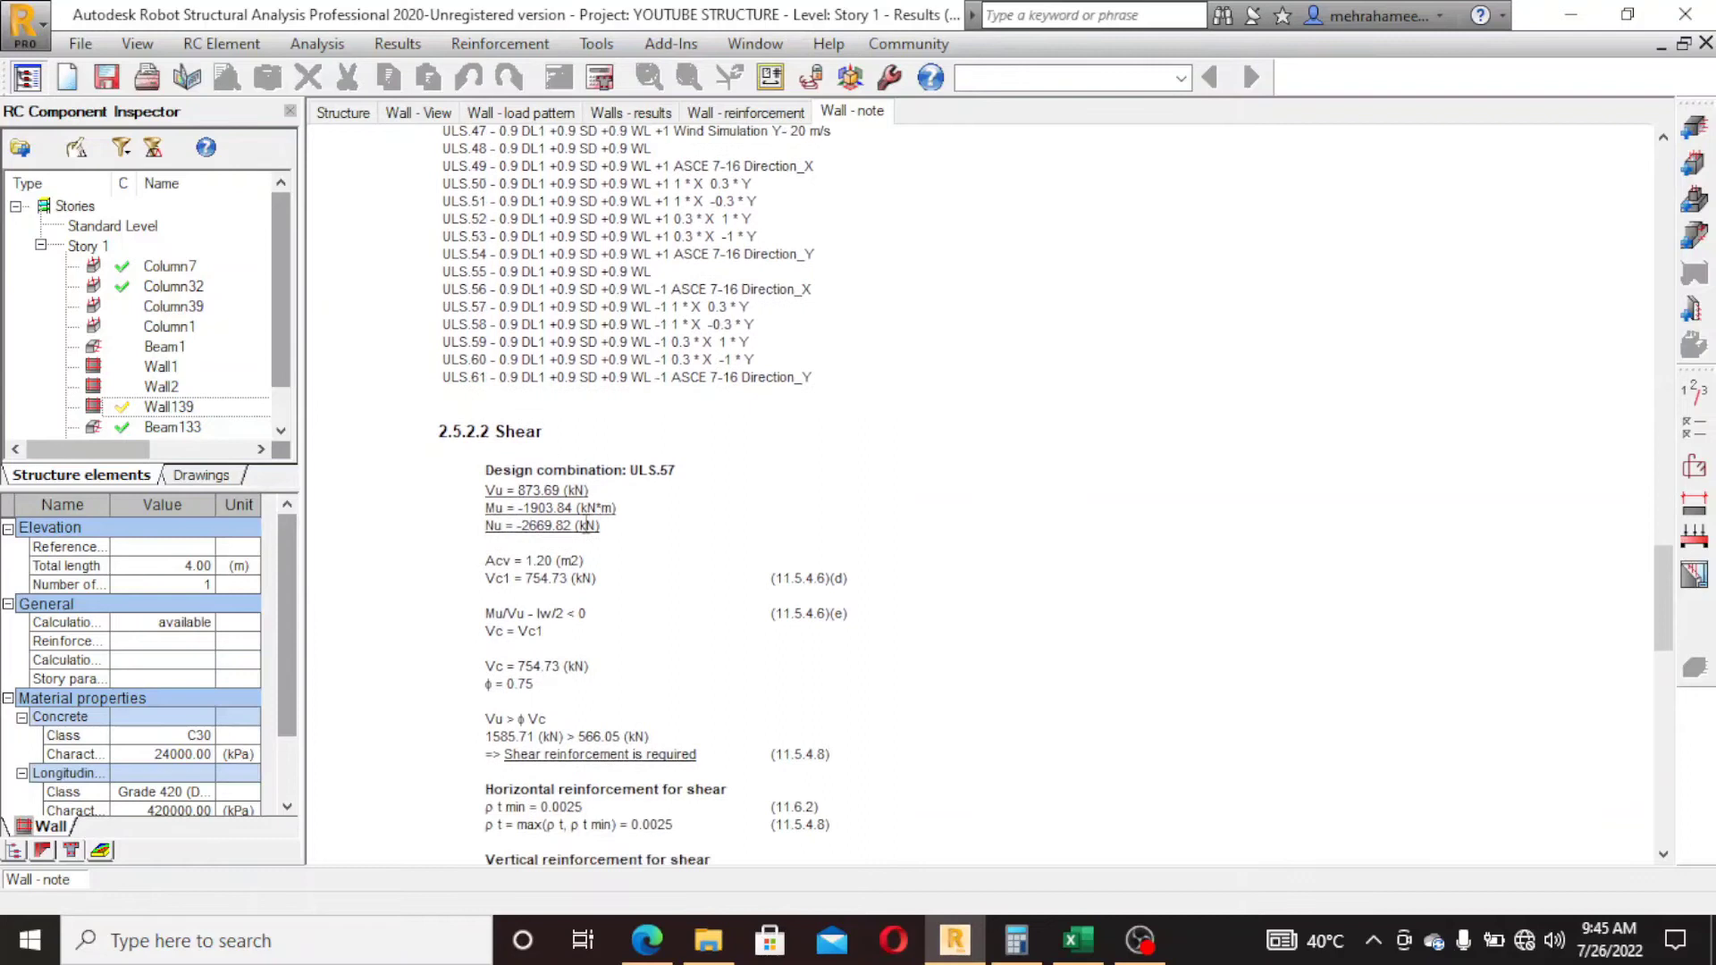
{"action": "scroll", "coordinate": [527, 545], "scroll_direction": "down", "scroll_amount": 1}
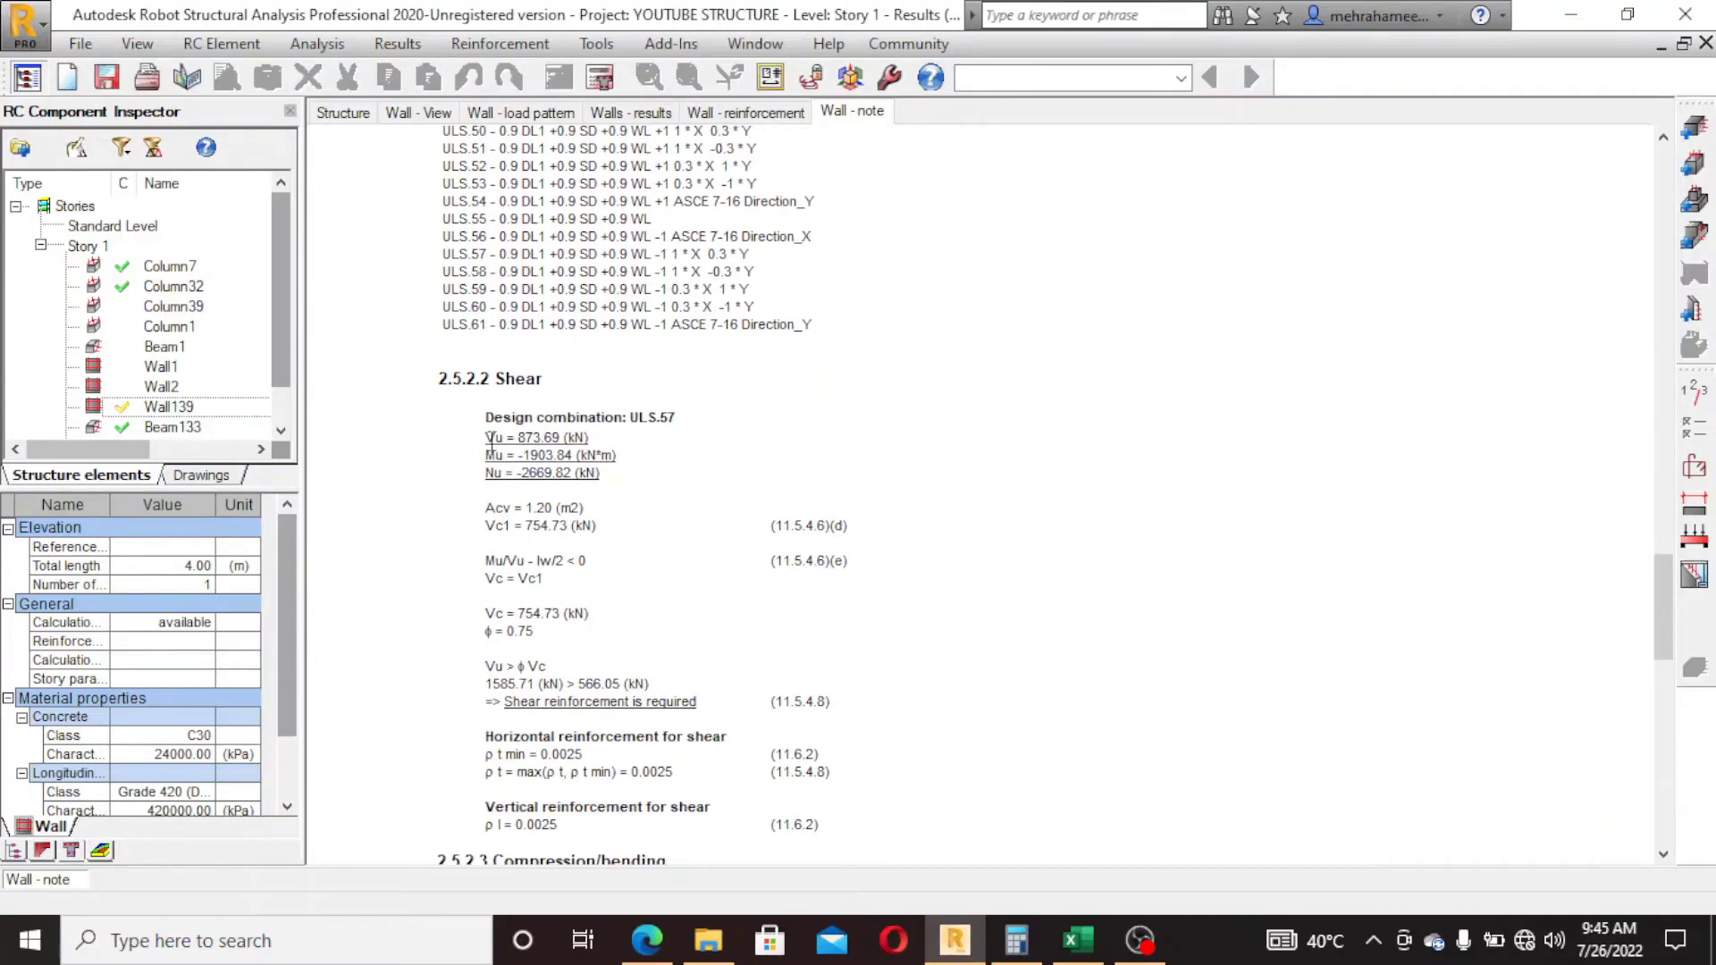
{"action": "left_click_drag", "start_coordinate": [480, 438], "coordinate": [551, 473]}
{"action": "scroll", "coordinate": [519, 483], "scroll_direction": "down", "scroll_amount": 3}
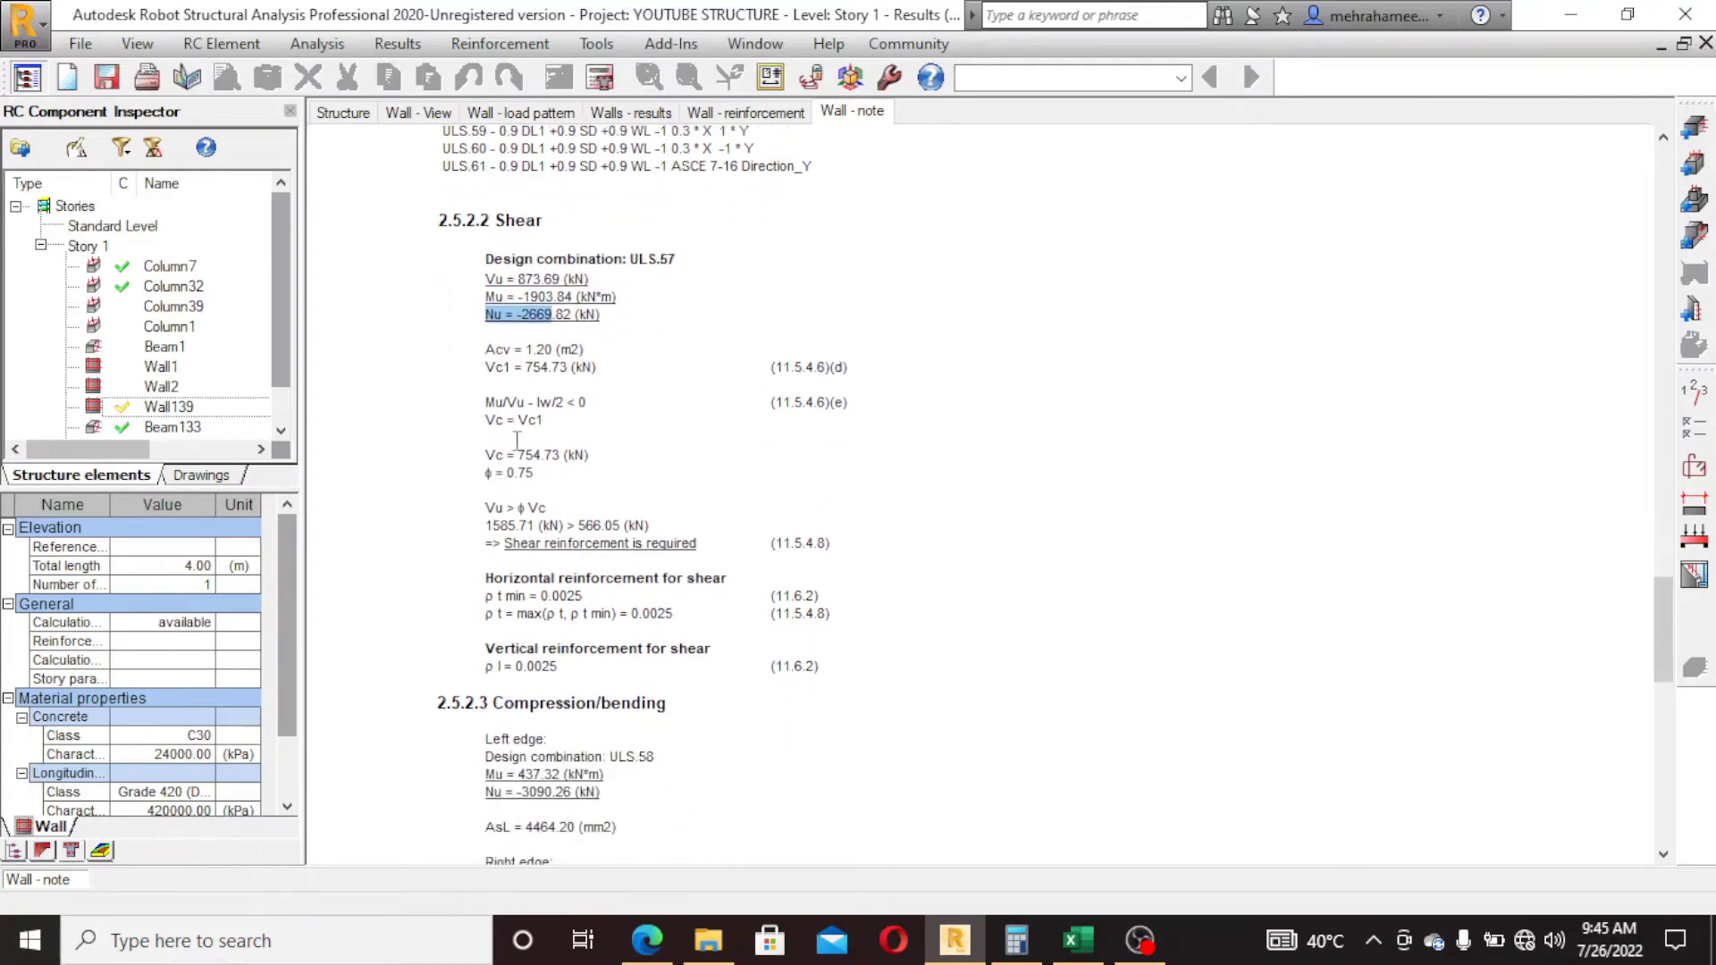
{"action": "scroll", "coordinate": [800, 290], "scroll_direction": "down", "scroll_amount": 1}
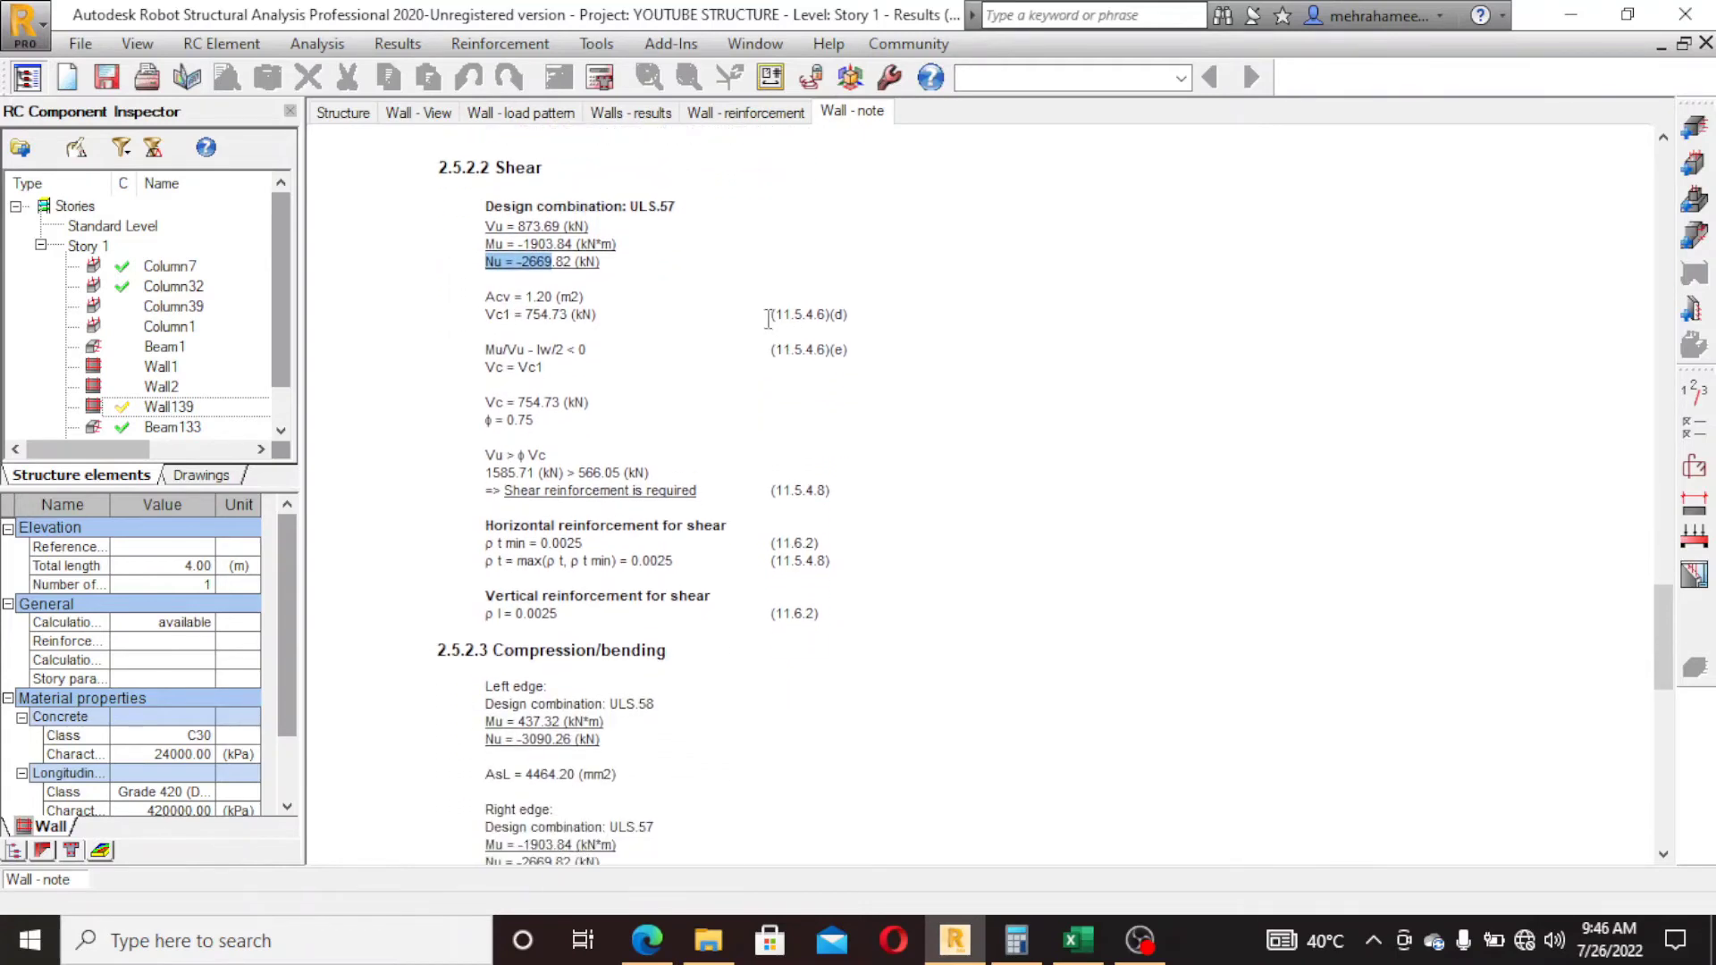
{"action": "left_click_drag", "start_coordinate": [768, 316], "coordinate": [871, 316]}
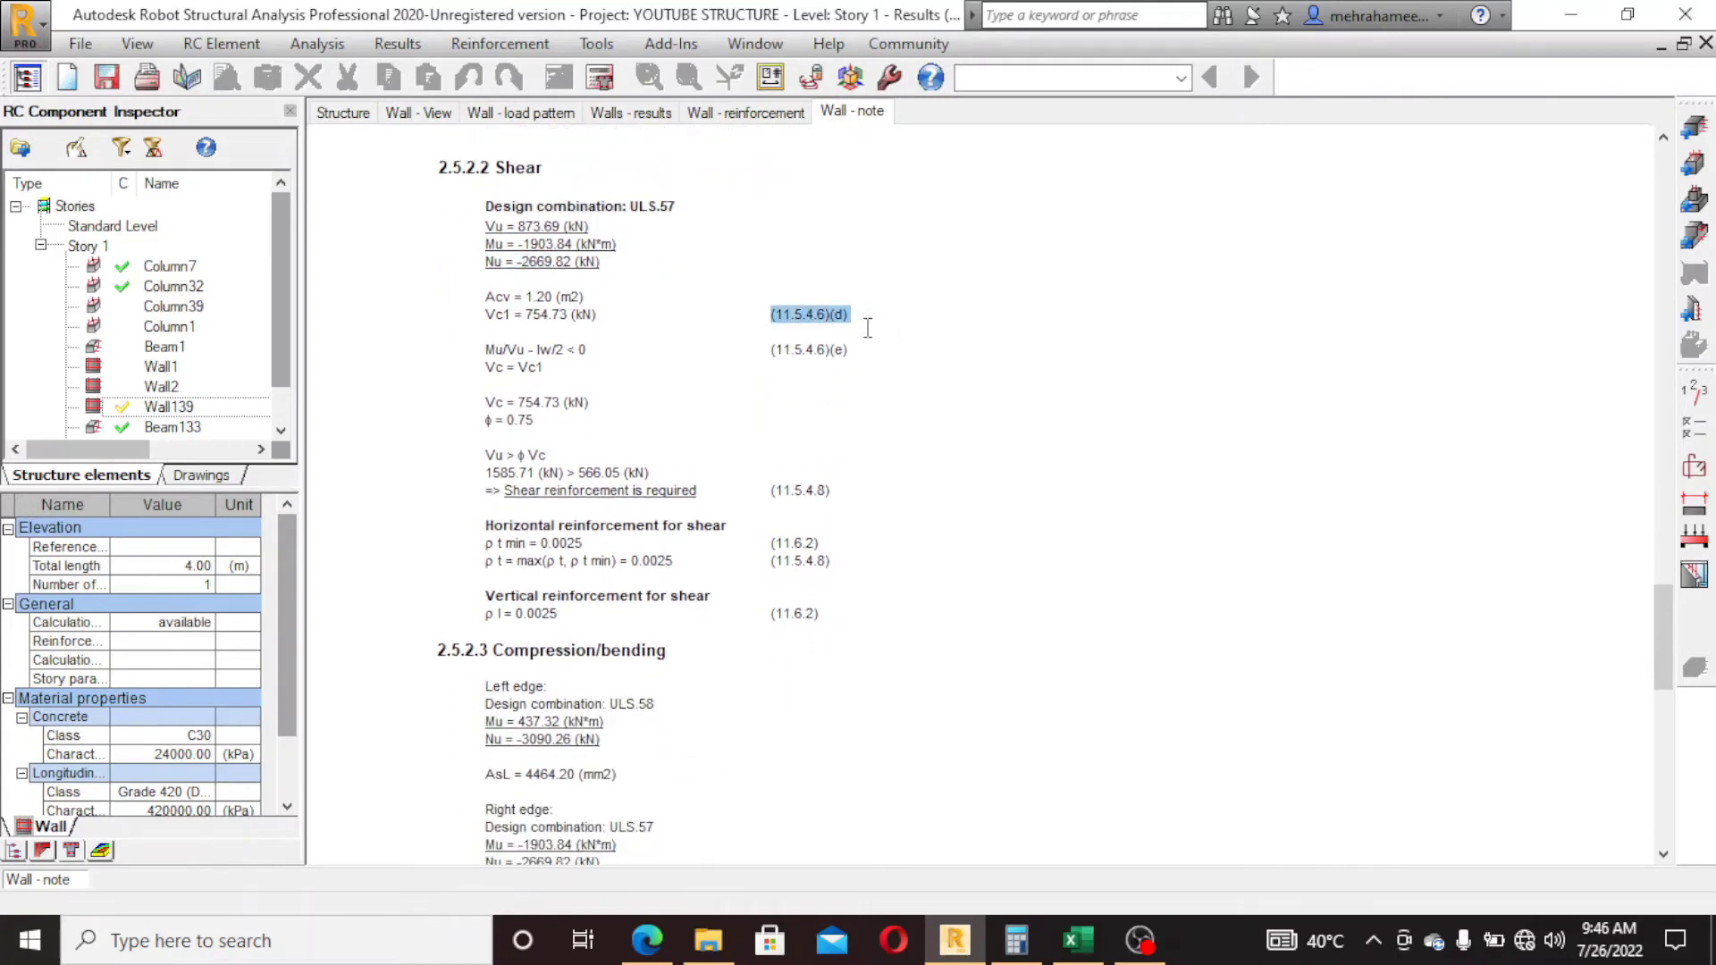
{"action": "left_click", "coordinate": [807, 315]}
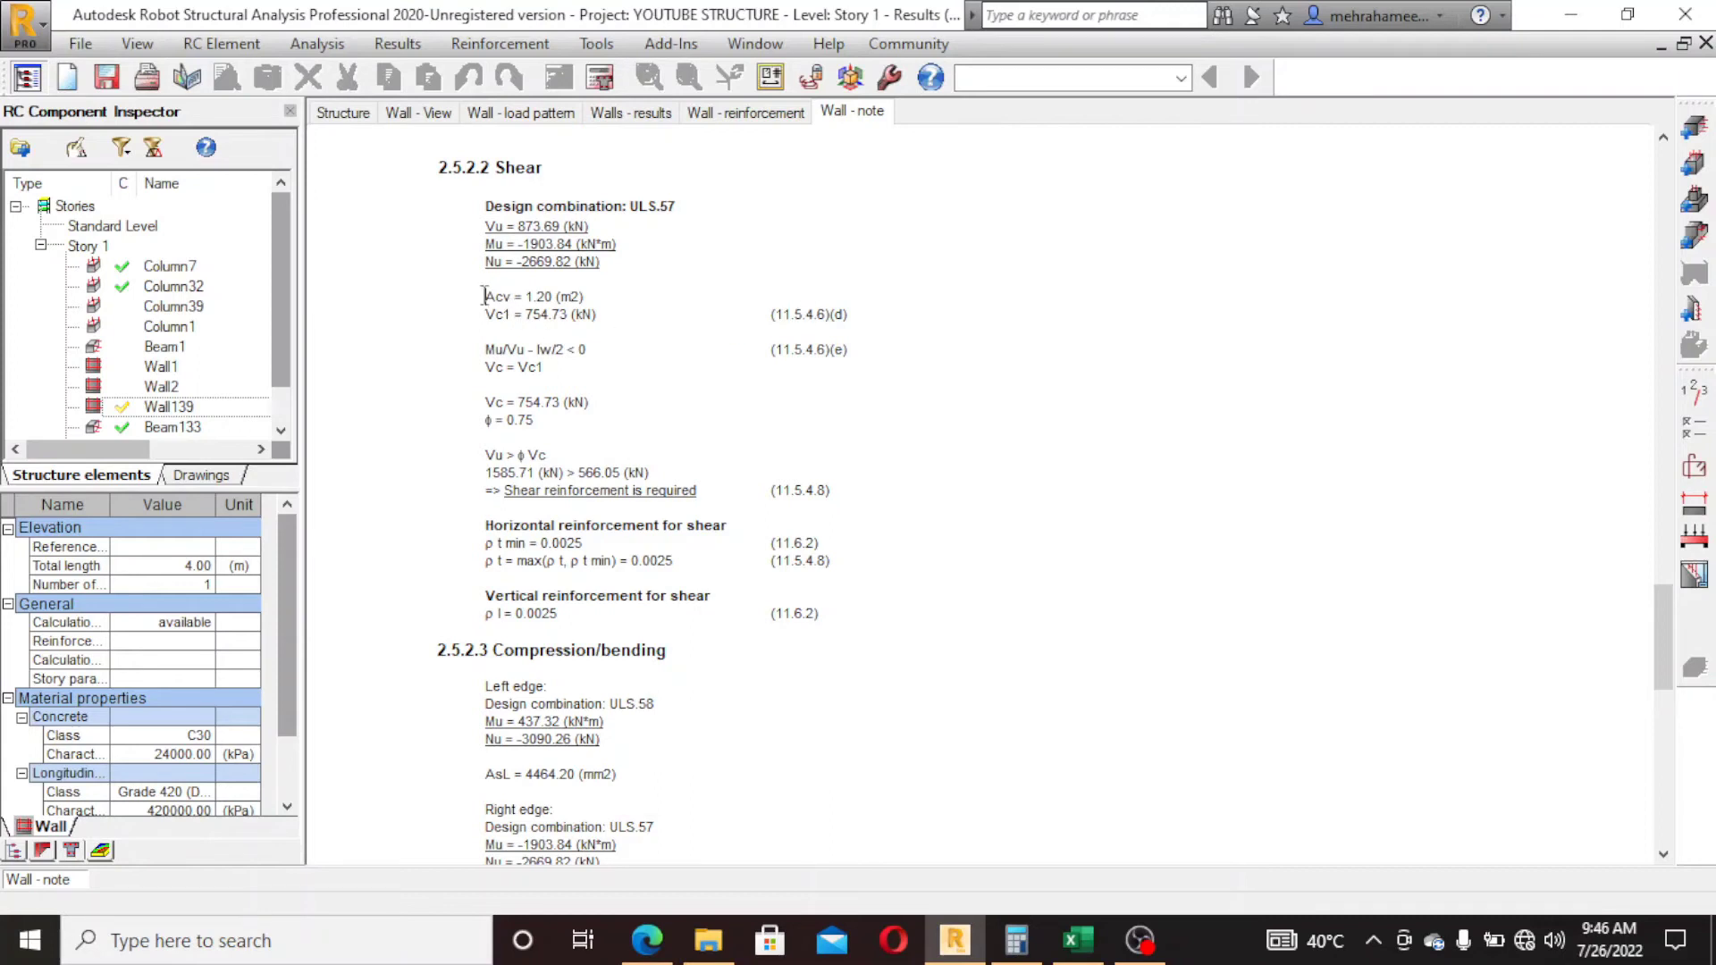
{"action": "left_click_drag", "start_coordinate": [483, 295], "coordinate": [617, 319]}
{"action": "left_click_drag", "start_coordinate": [768, 348], "coordinate": [851, 350]}
{"action": "scroll", "coordinate": [789, 447], "scroll_direction": "down", "scroll_amount": 1}
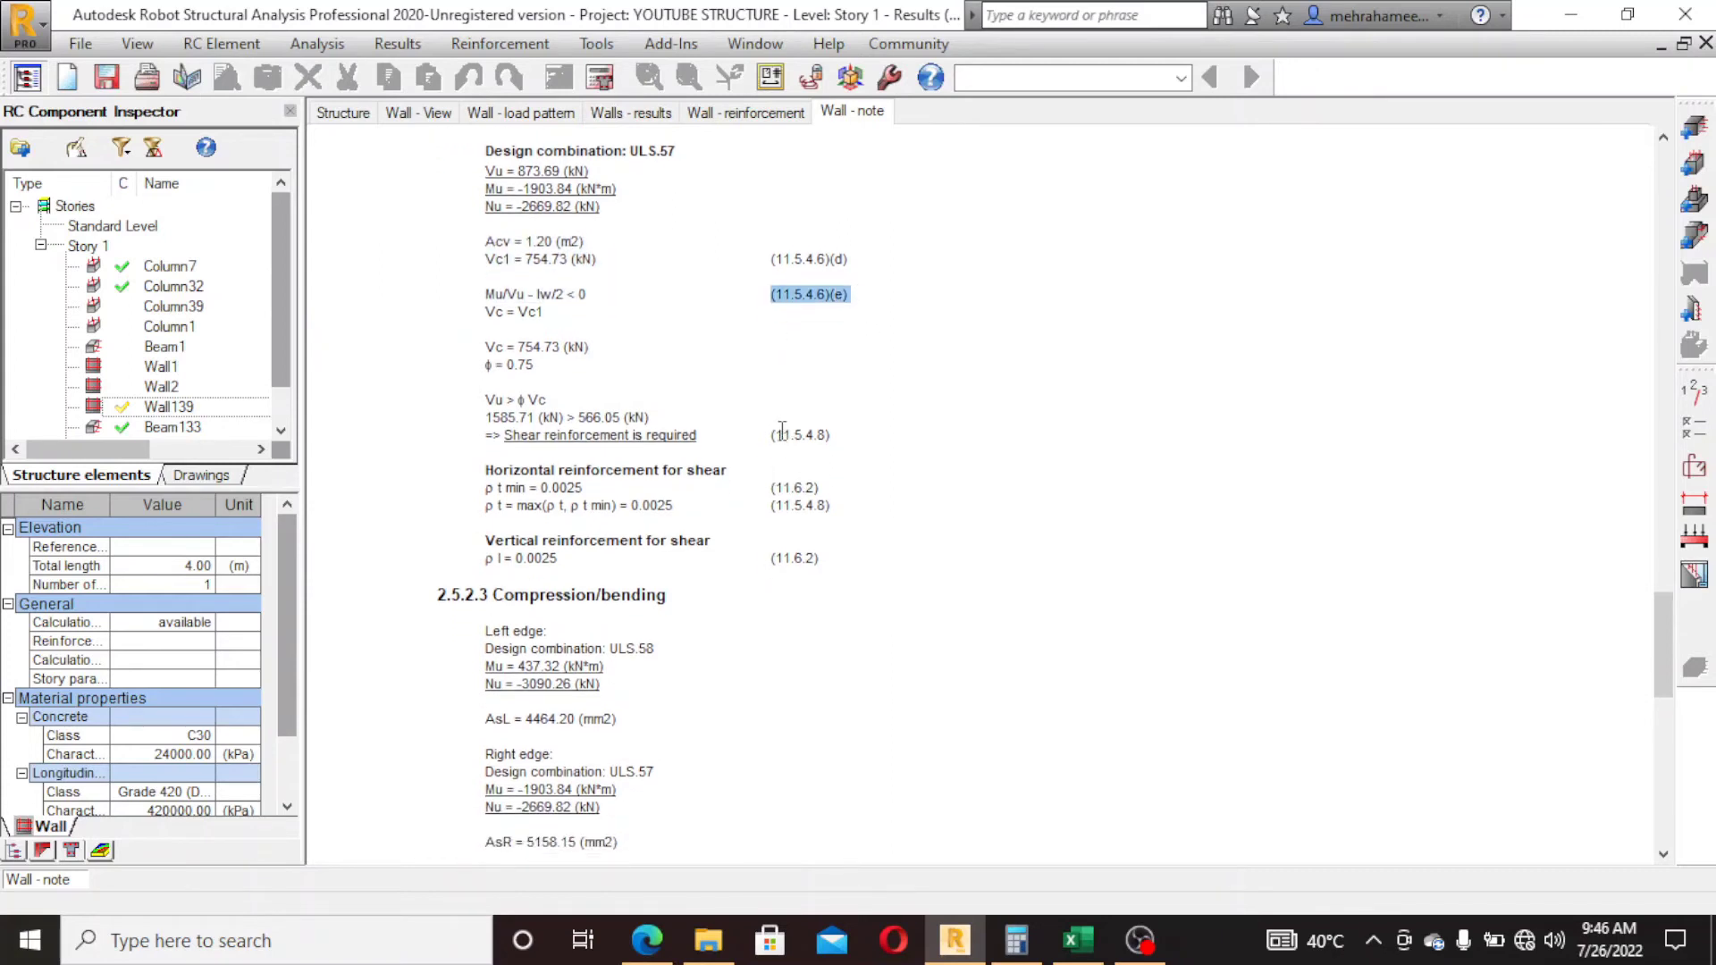
{"action": "left_click_drag", "start_coordinate": [770, 435], "coordinate": [831, 434]}
{"action": "left_click_drag", "start_coordinate": [770, 505], "coordinate": [831, 506]}
{"action": "left_click_drag", "start_coordinate": [769, 557], "coordinate": [850, 557]}
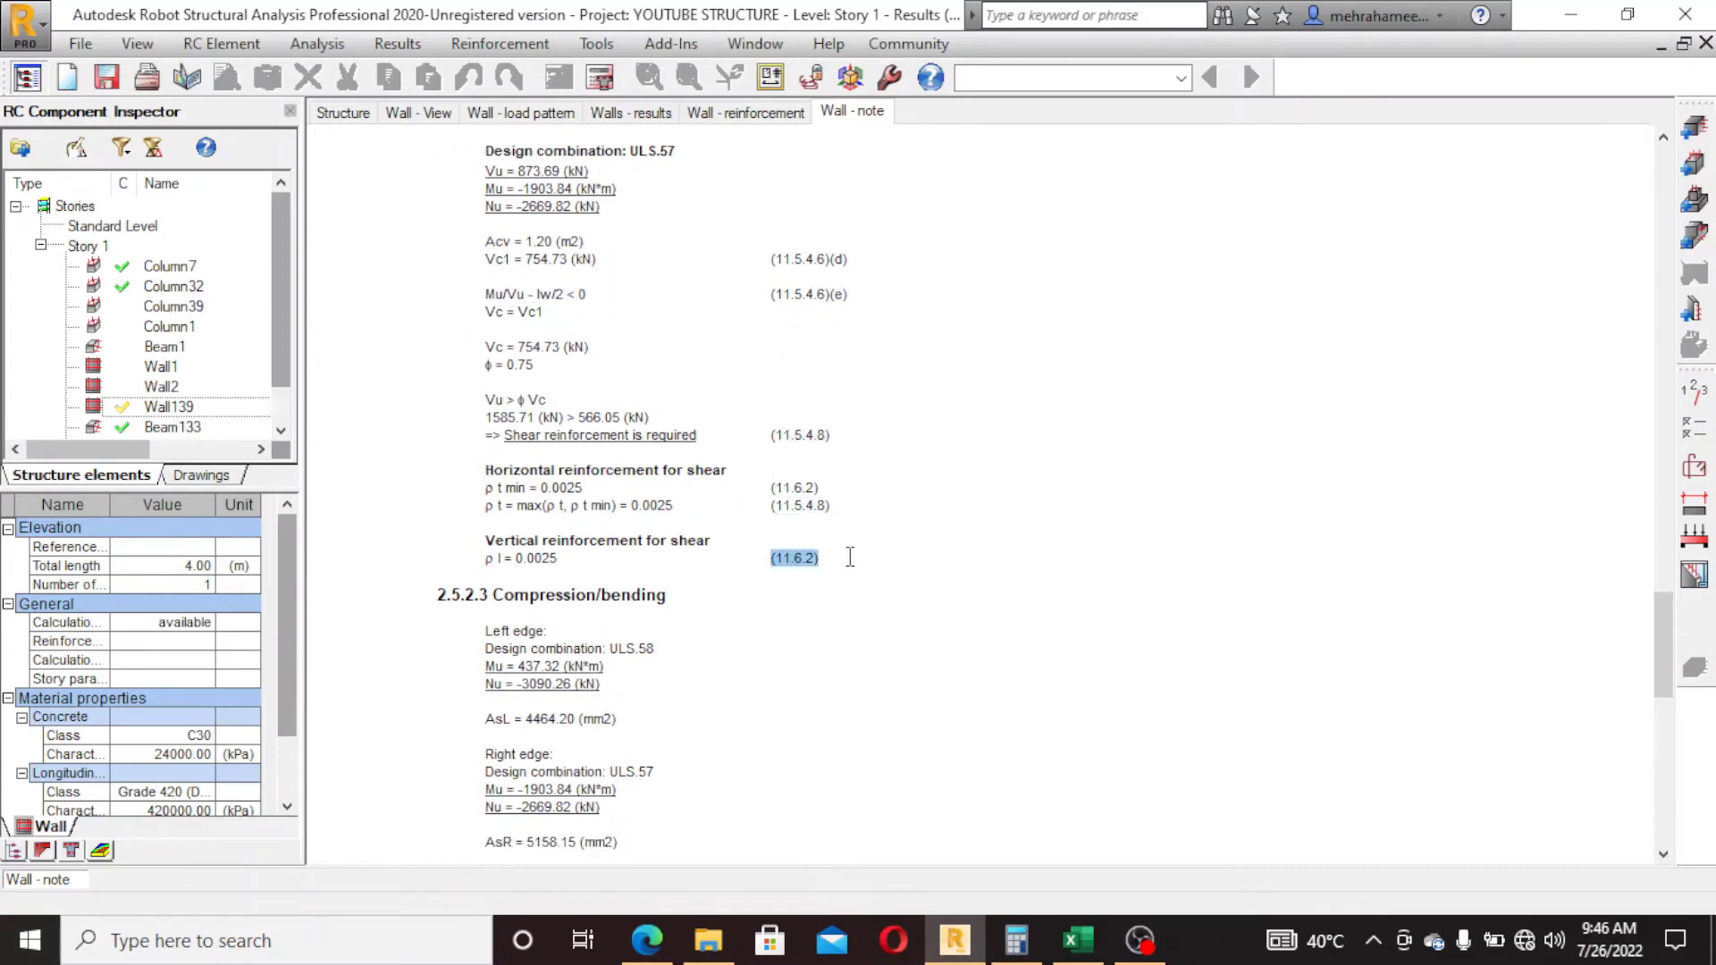
{"action": "scroll", "coordinate": [706, 545], "scroll_direction": "down", "scroll_amount": 2}
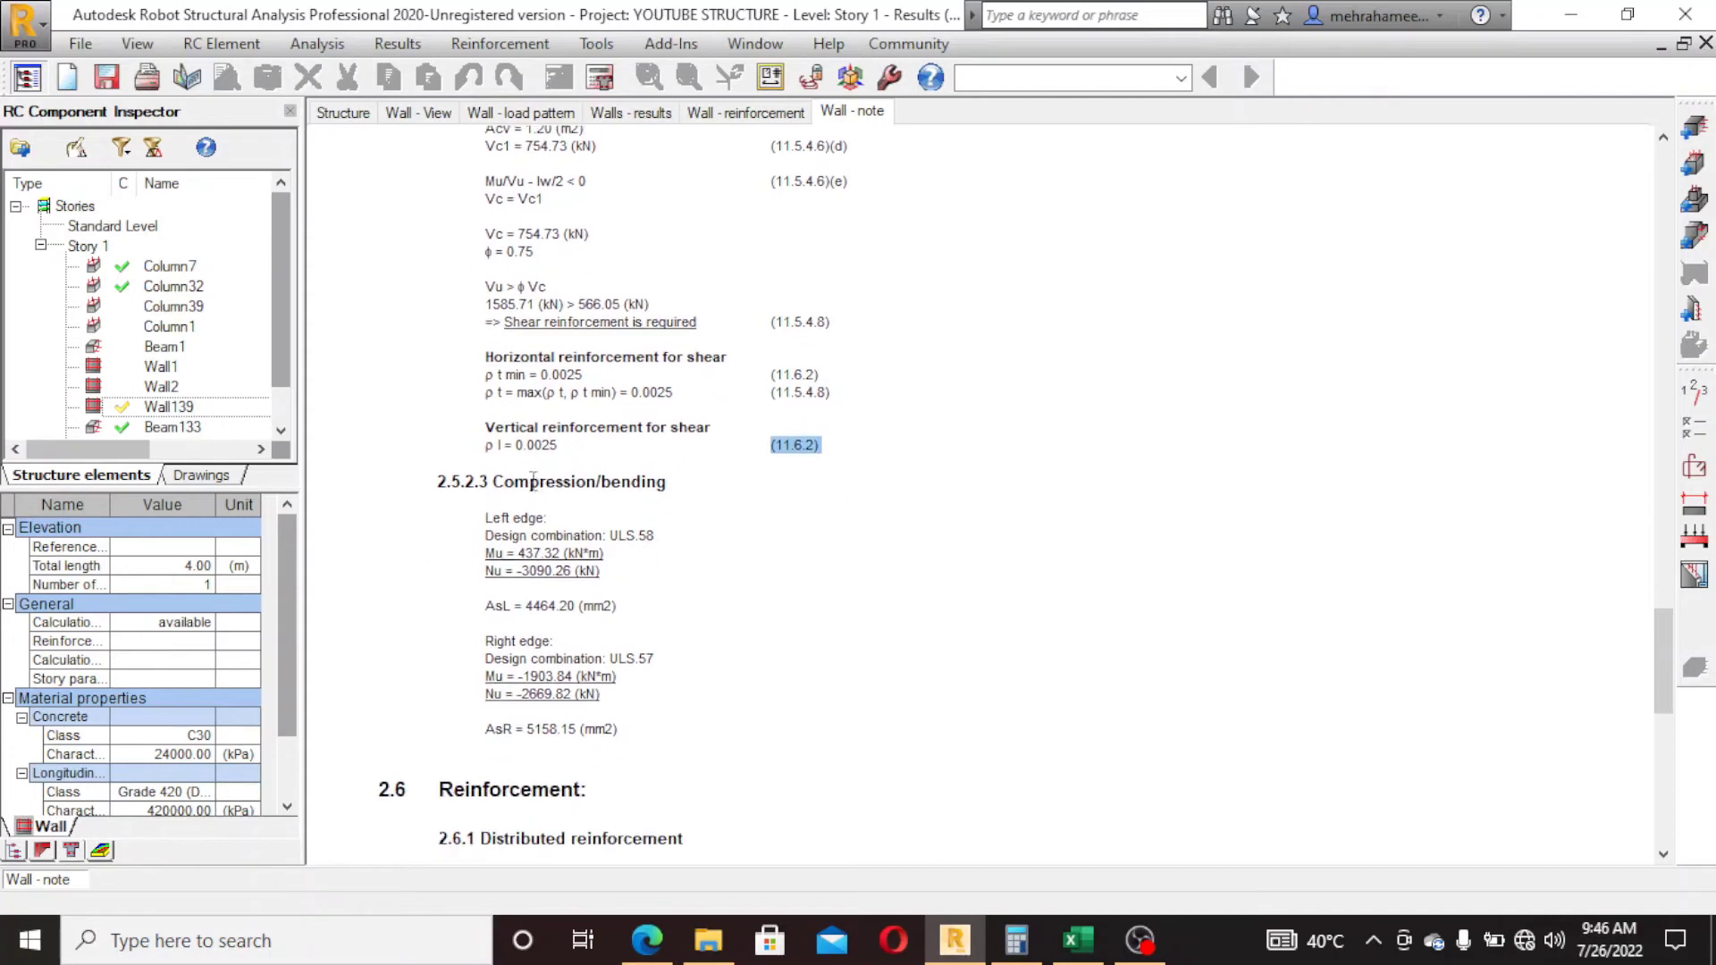
{"action": "left_click", "coordinate": [548, 380]}
{"action": "left_click", "coordinate": [713, 398]}
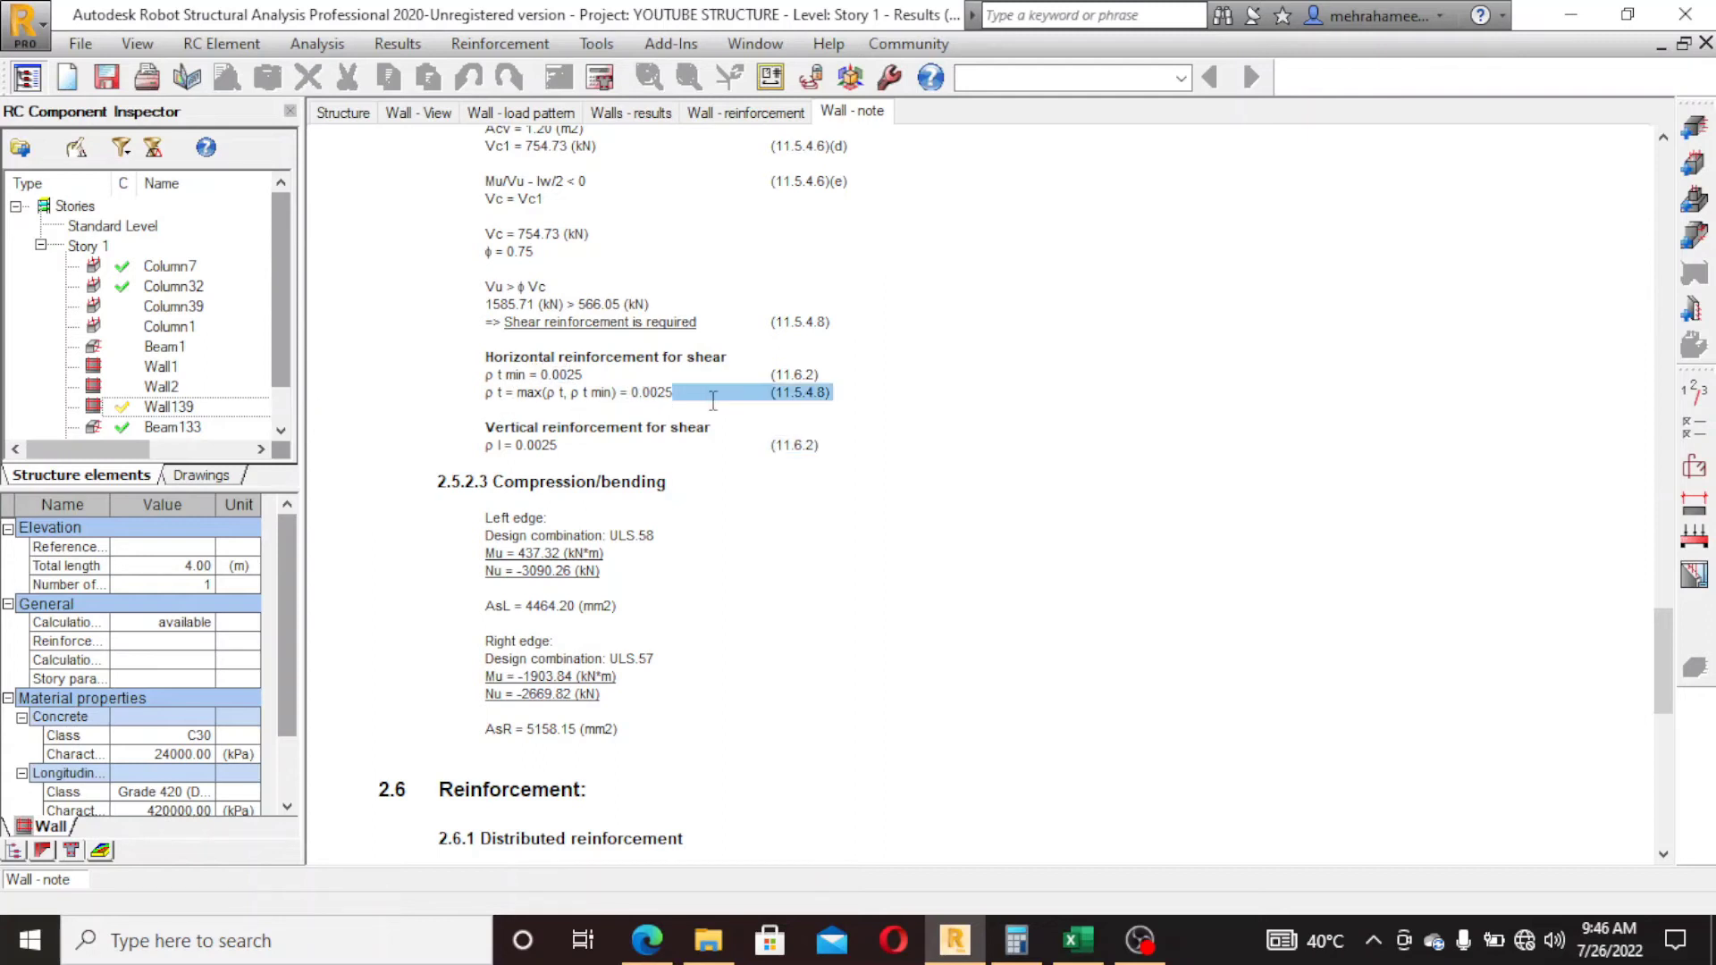
{"action": "left_click", "coordinate": [691, 452]}
{"action": "scroll", "coordinate": [552, 405], "scroll_direction": "down", "scroll_amount": 2}
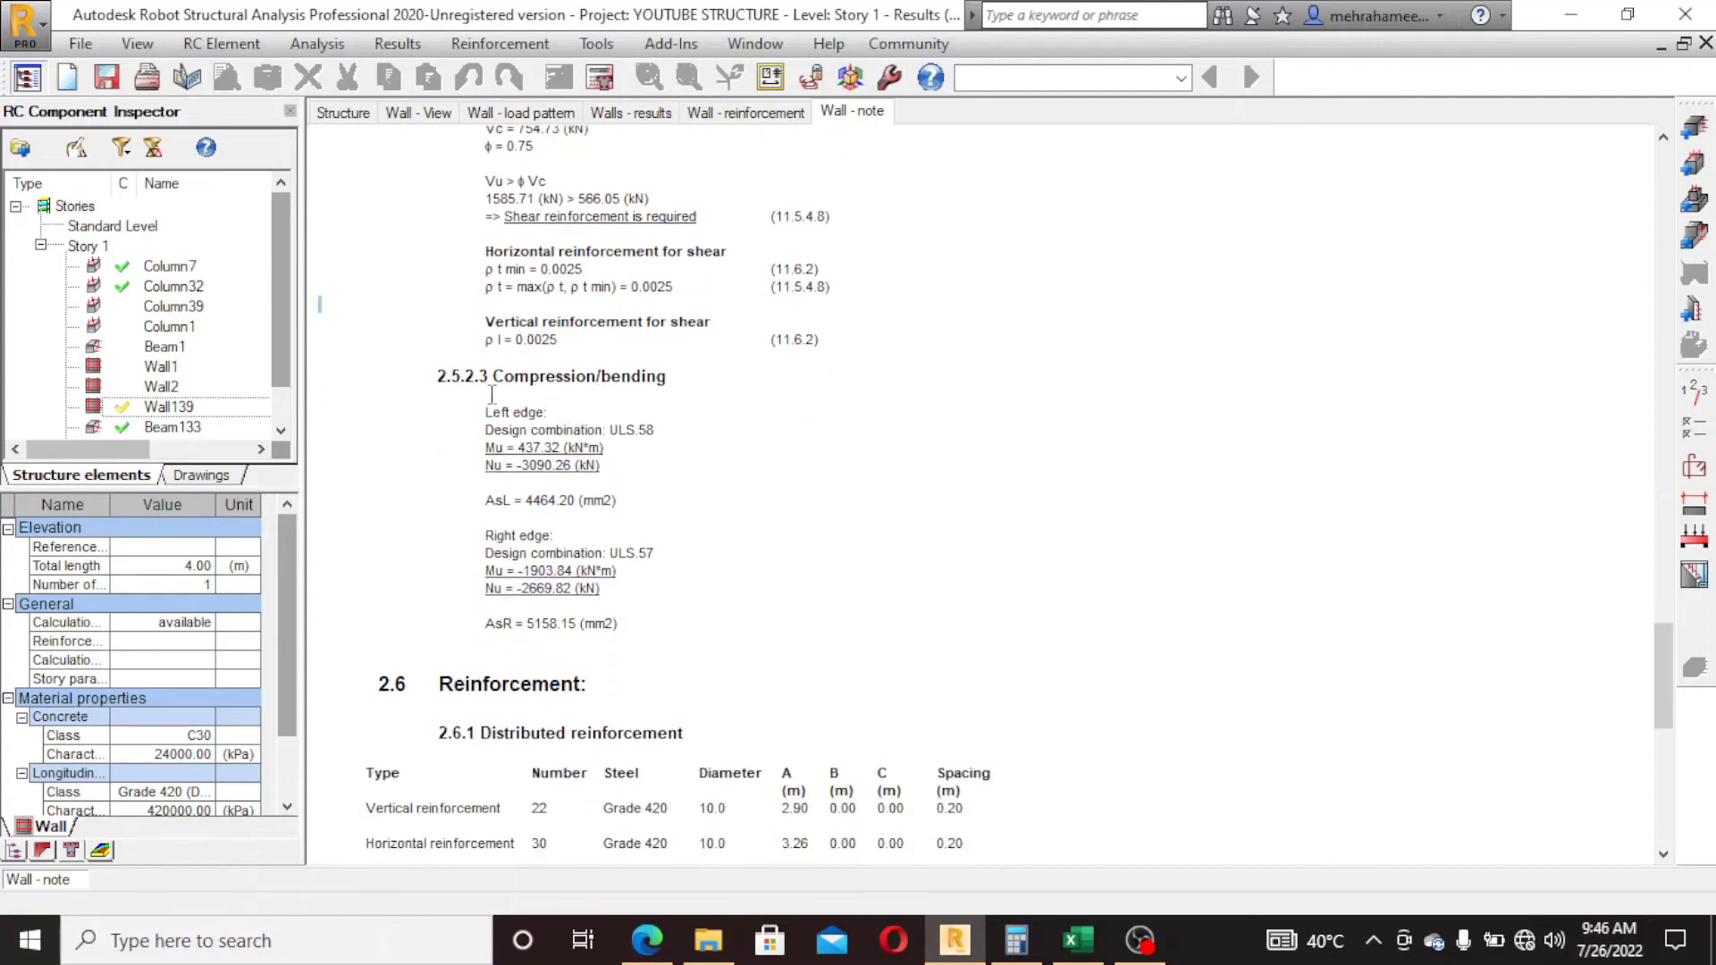
{"action": "scroll", "coordinate": [492, 394], "scroll_direction": "down", "scroll_amount": 2}
{"action": "left_click_drag", "start_coordinate": [485, 306], "coordinate": [576, 322]}
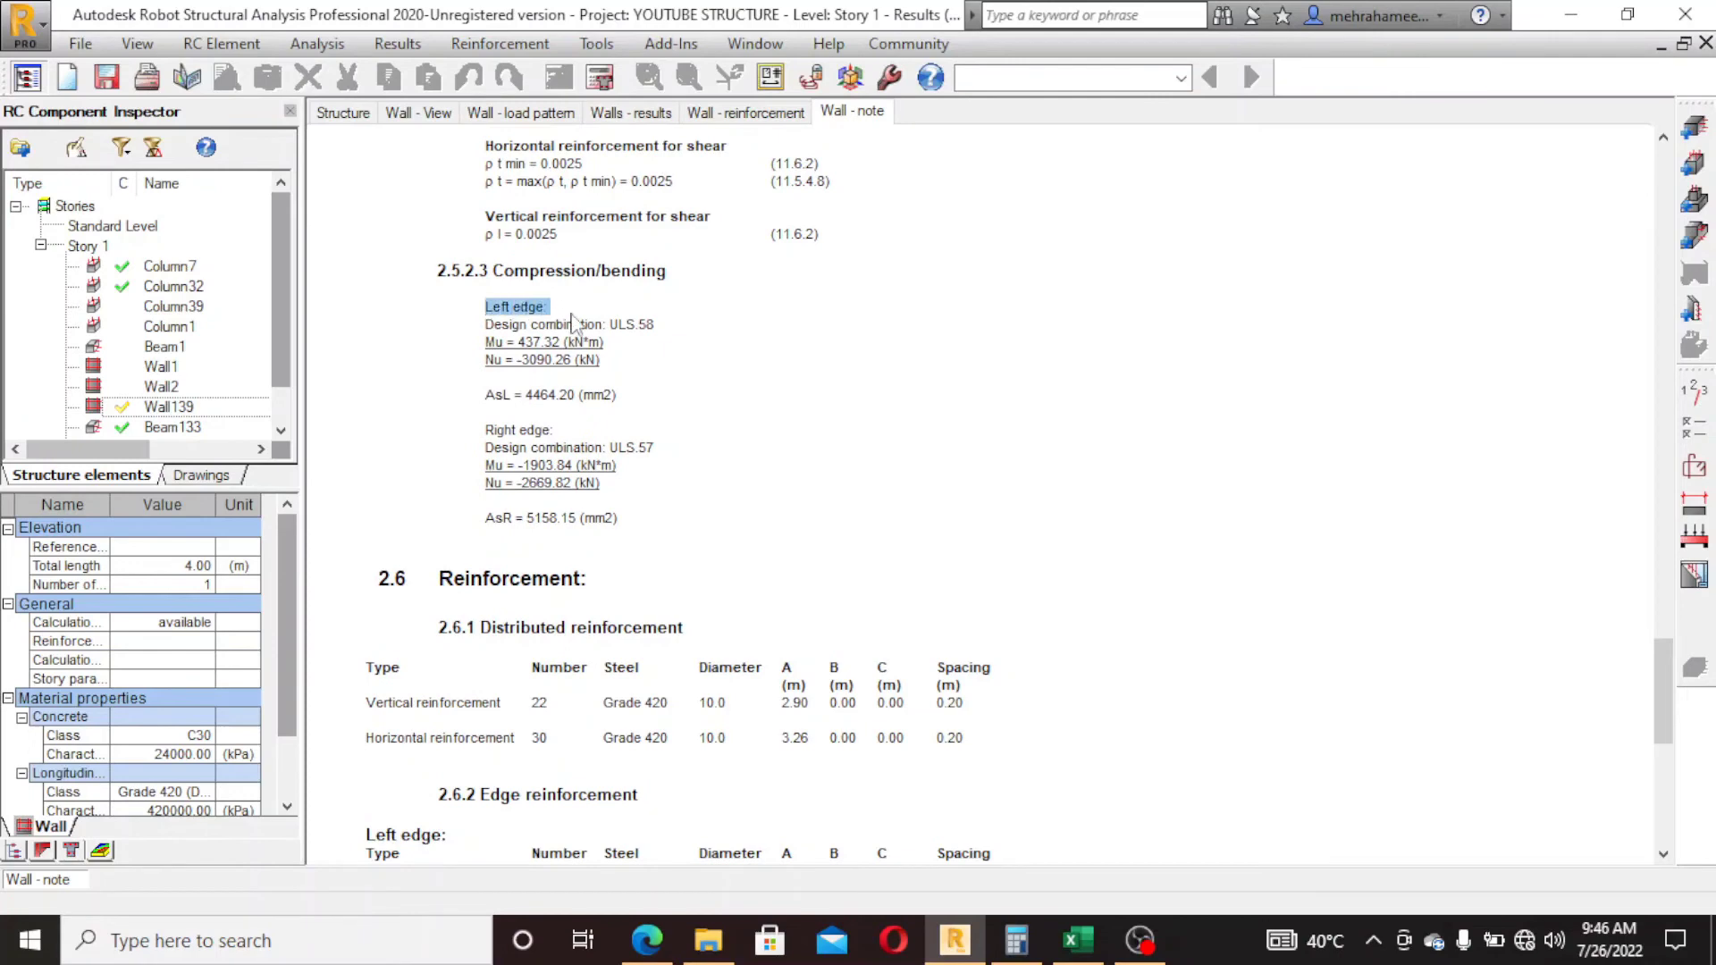
{"action": "scroll", "coordinate": [477, 366], "scroll_direction": "down", "scroll_amount": 1}
{"action": "left_click_drag", "start_coordinate": [482, 383], "coordinate": [732, 374]}
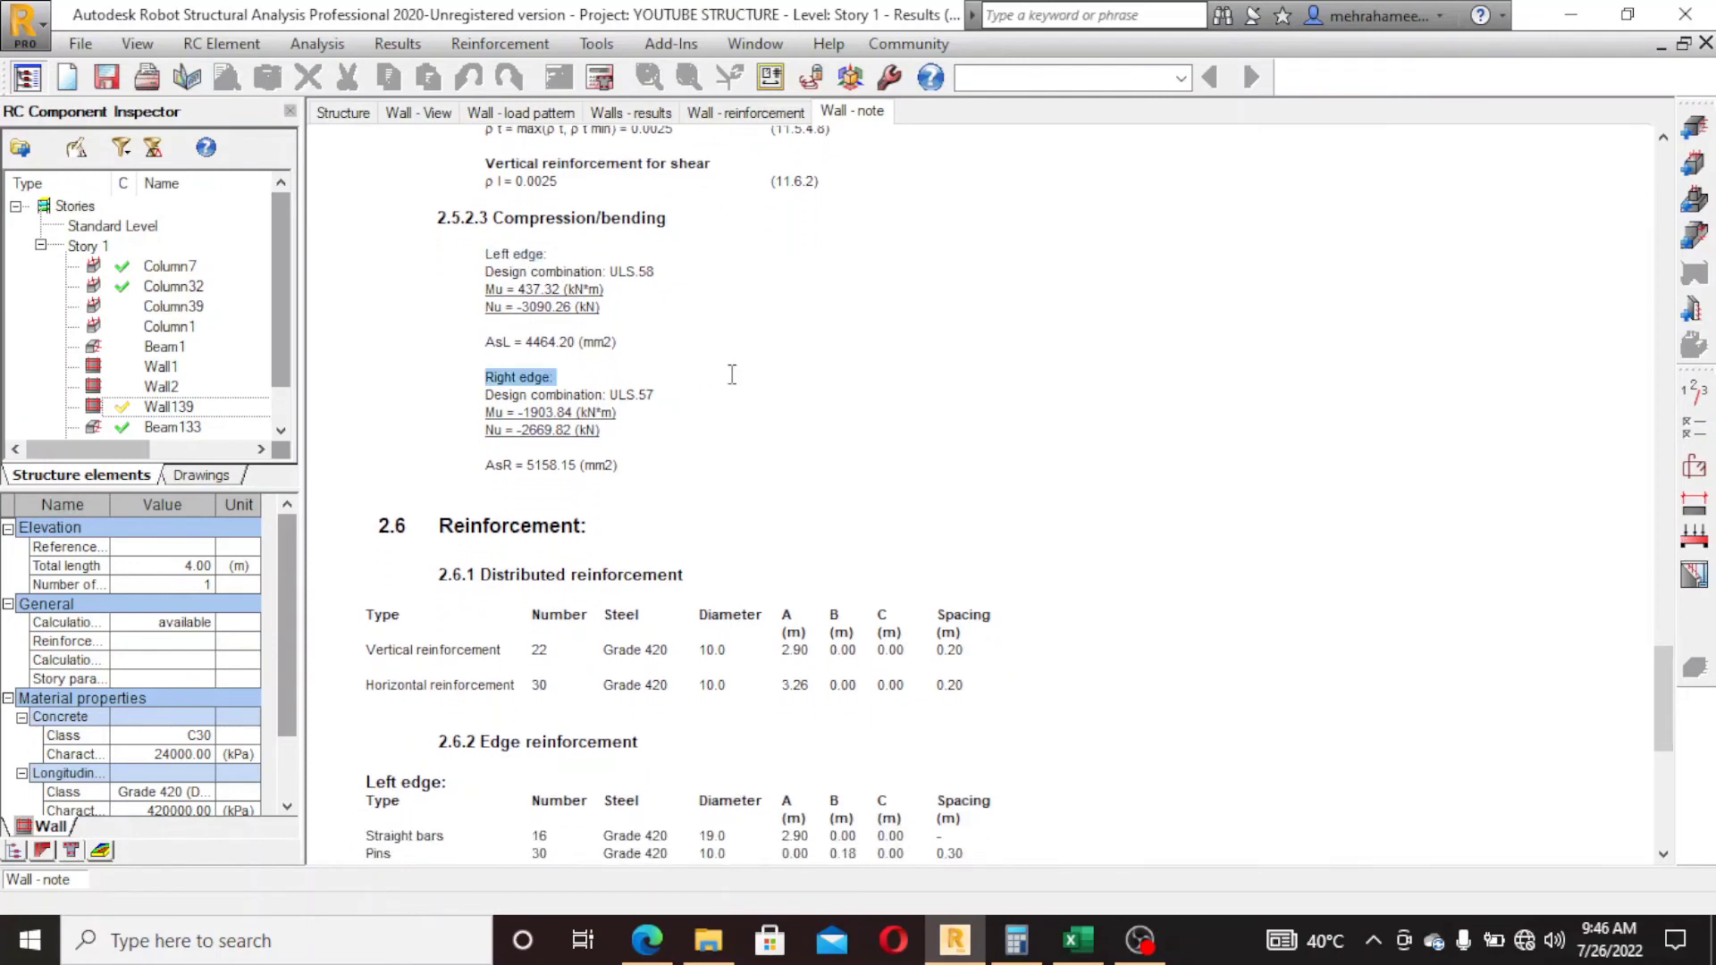
{"action": "scroll", "coordinate": [536, 420], "scroll_direction": "down", "scroll_amount": 1}
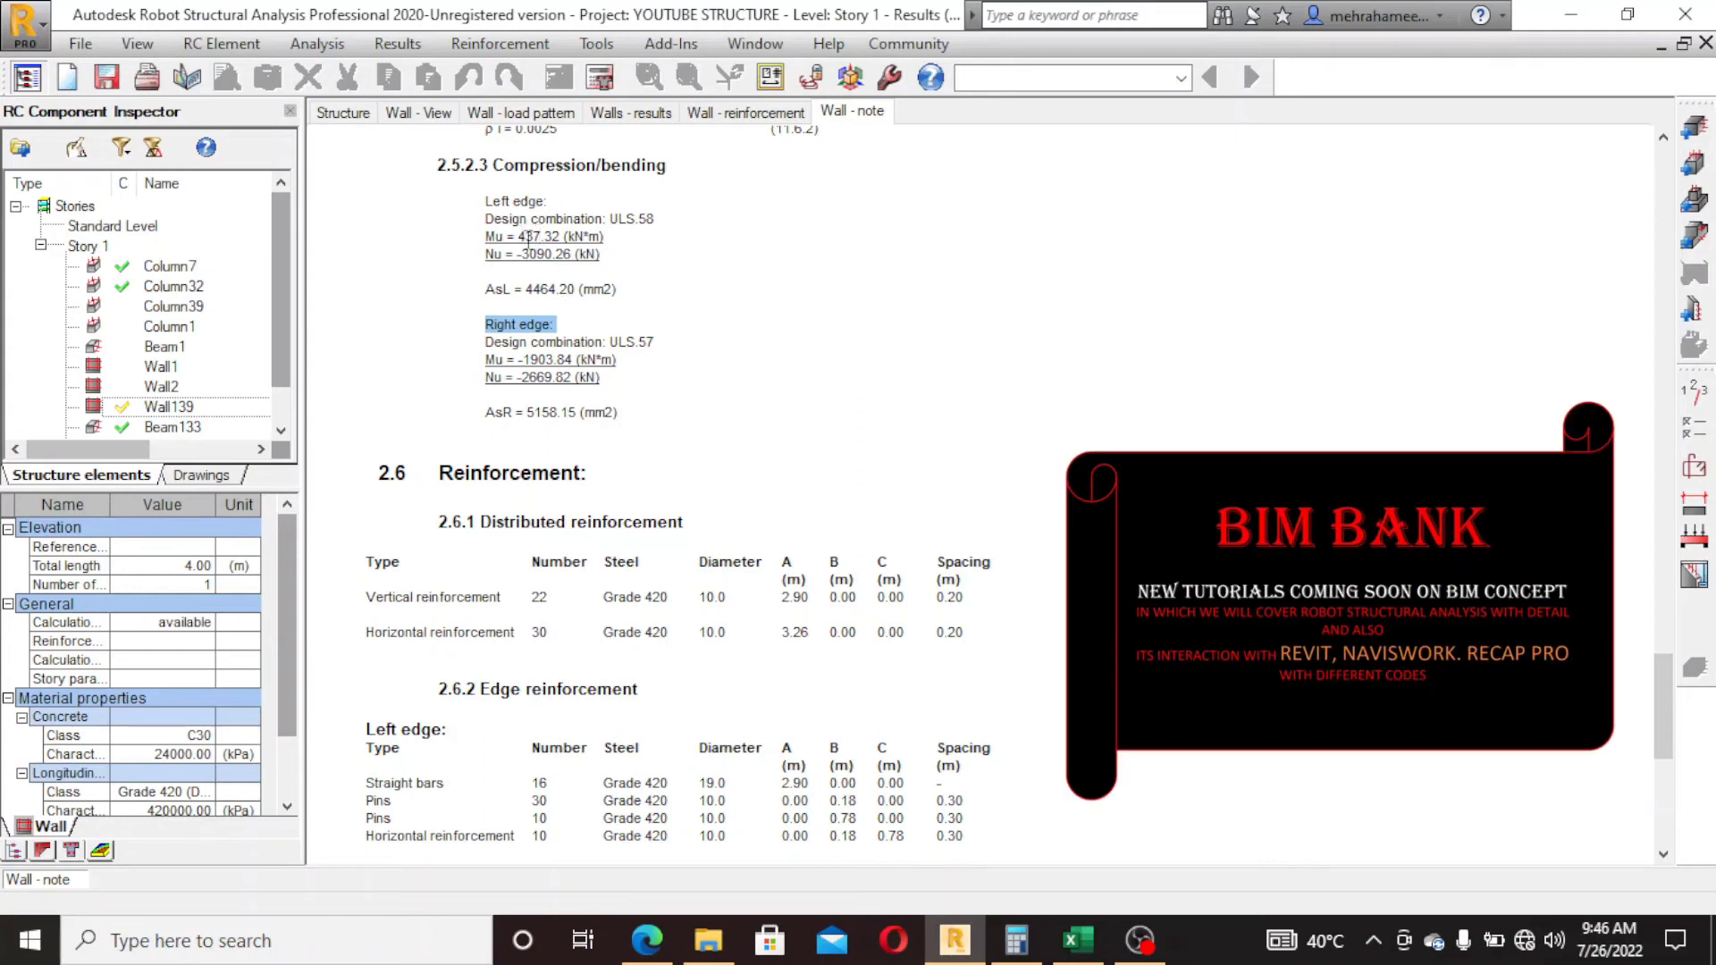
{"action": "left_click_drag", "start_coordinate": [519, 236], "coordinate": [562, 237]}
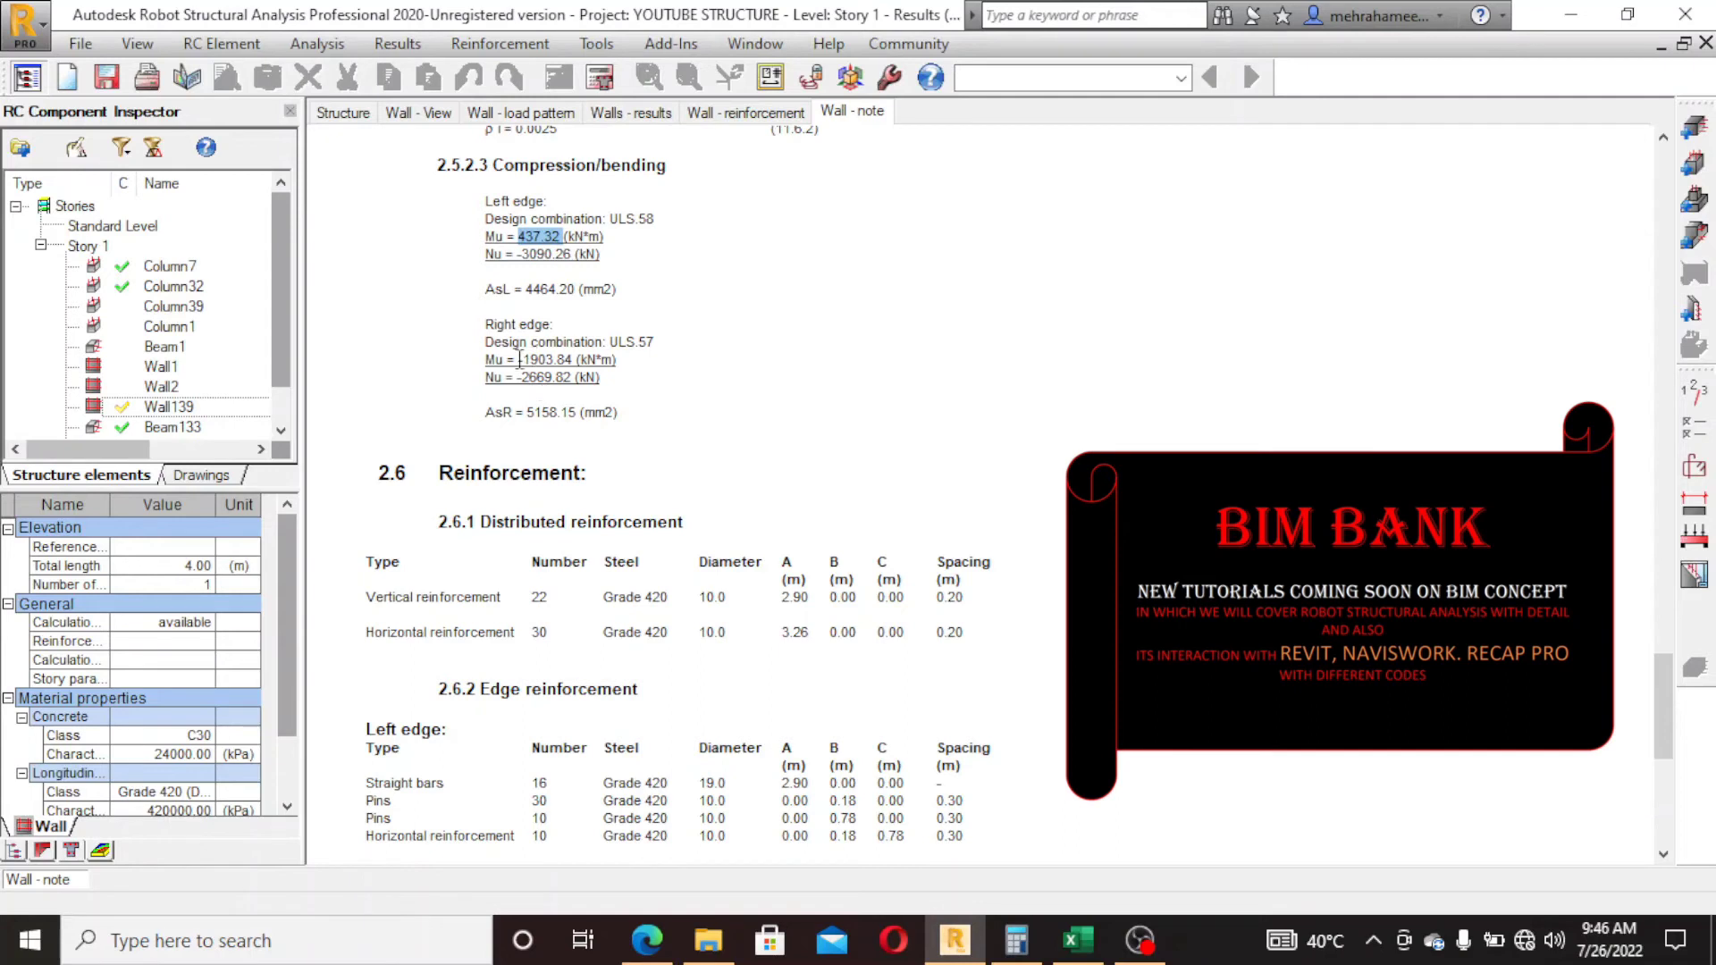
{"action": "left_click_drag", "start_coordinate": [506, 360], "coordinate": [623, 363]}
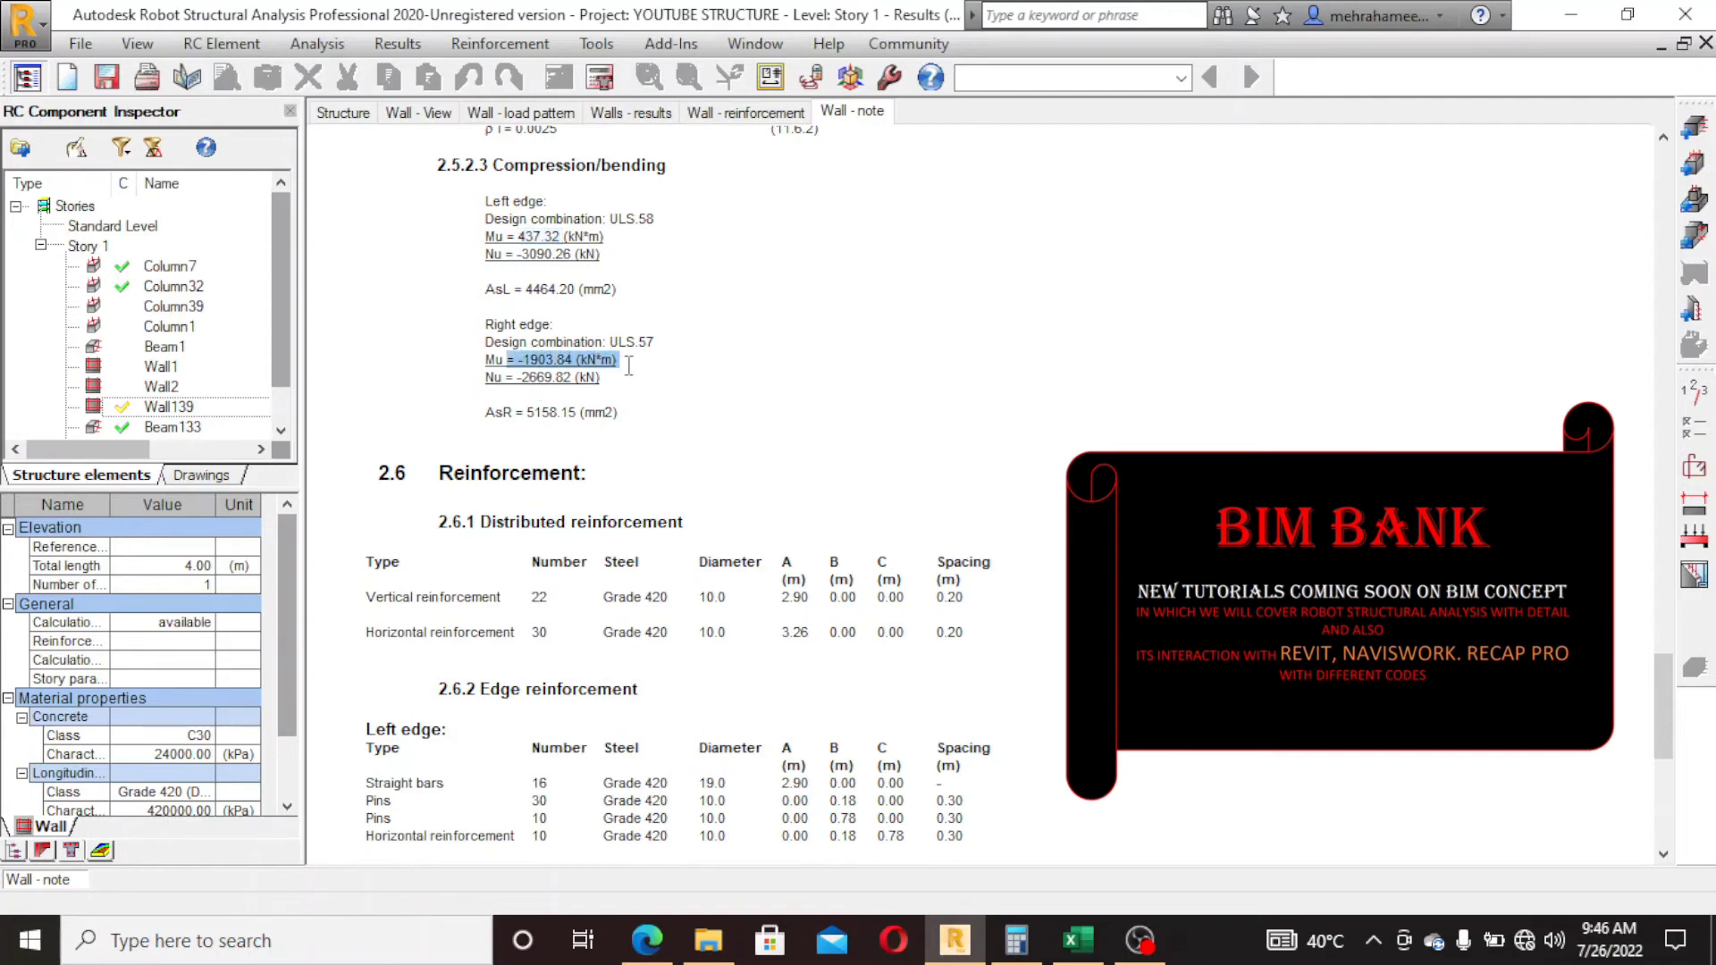
{"action": "scroll", "coordinate": [563, 362], "scroll_direction": "down", "scroll_amount": 3}
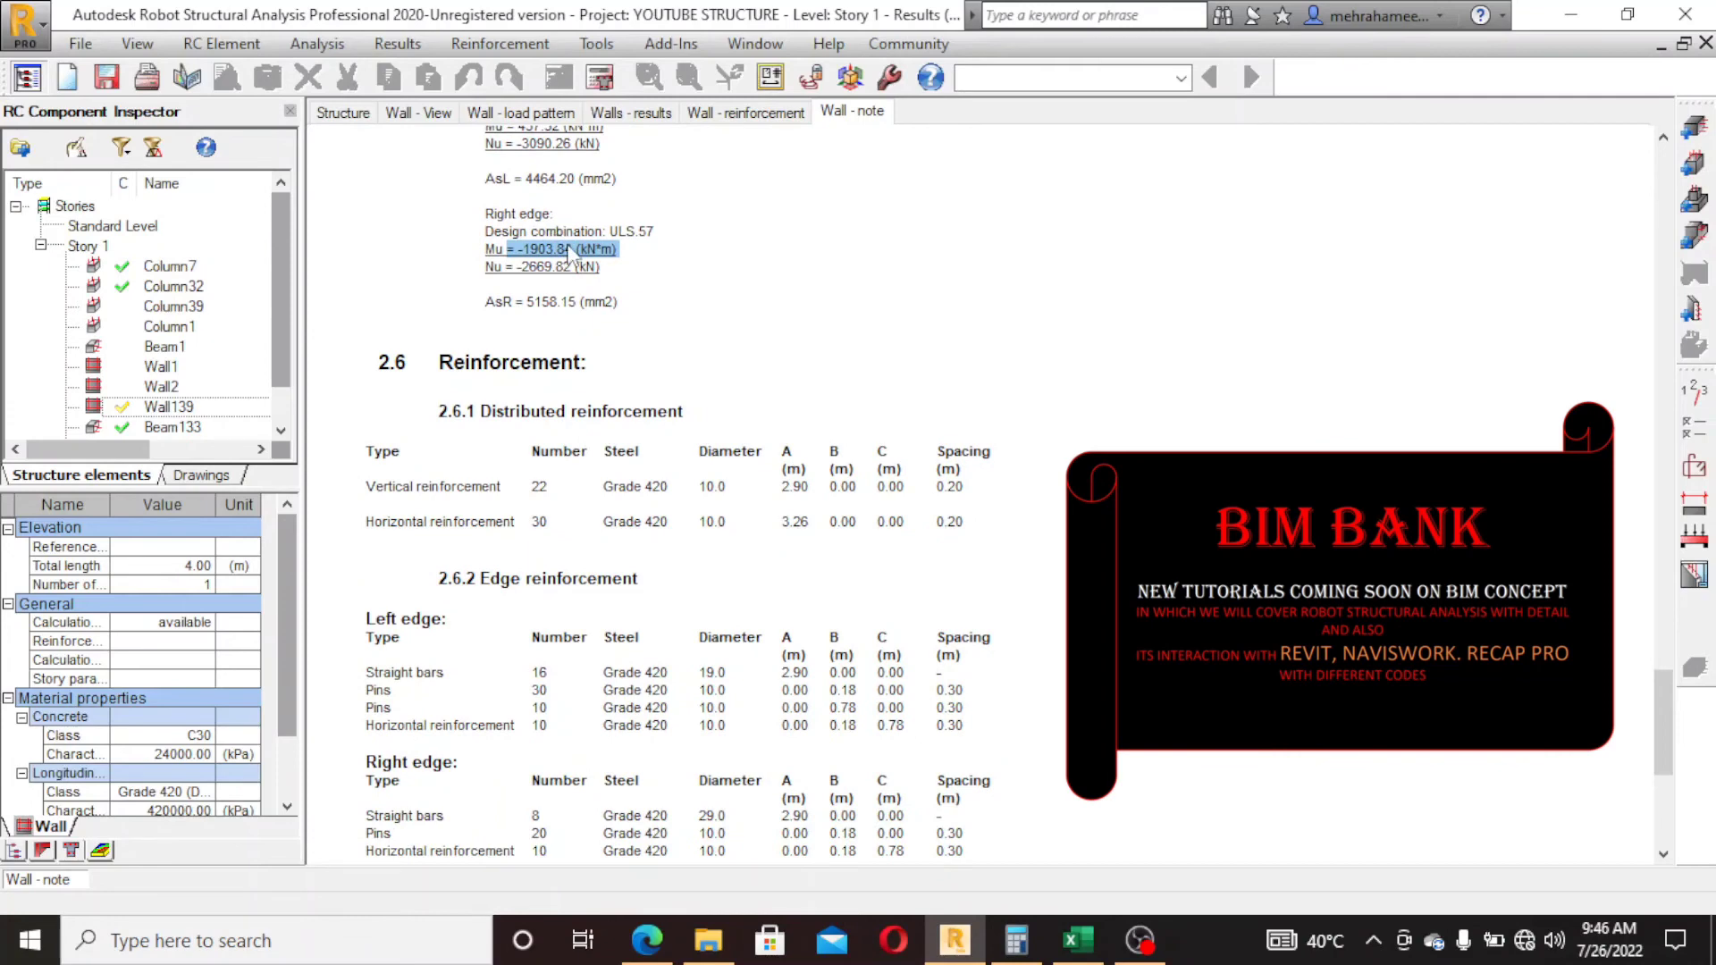
{"action": "scroll", "coordinate": [568, 253], "scroll_direction": "down", "scroll_amount": 4}
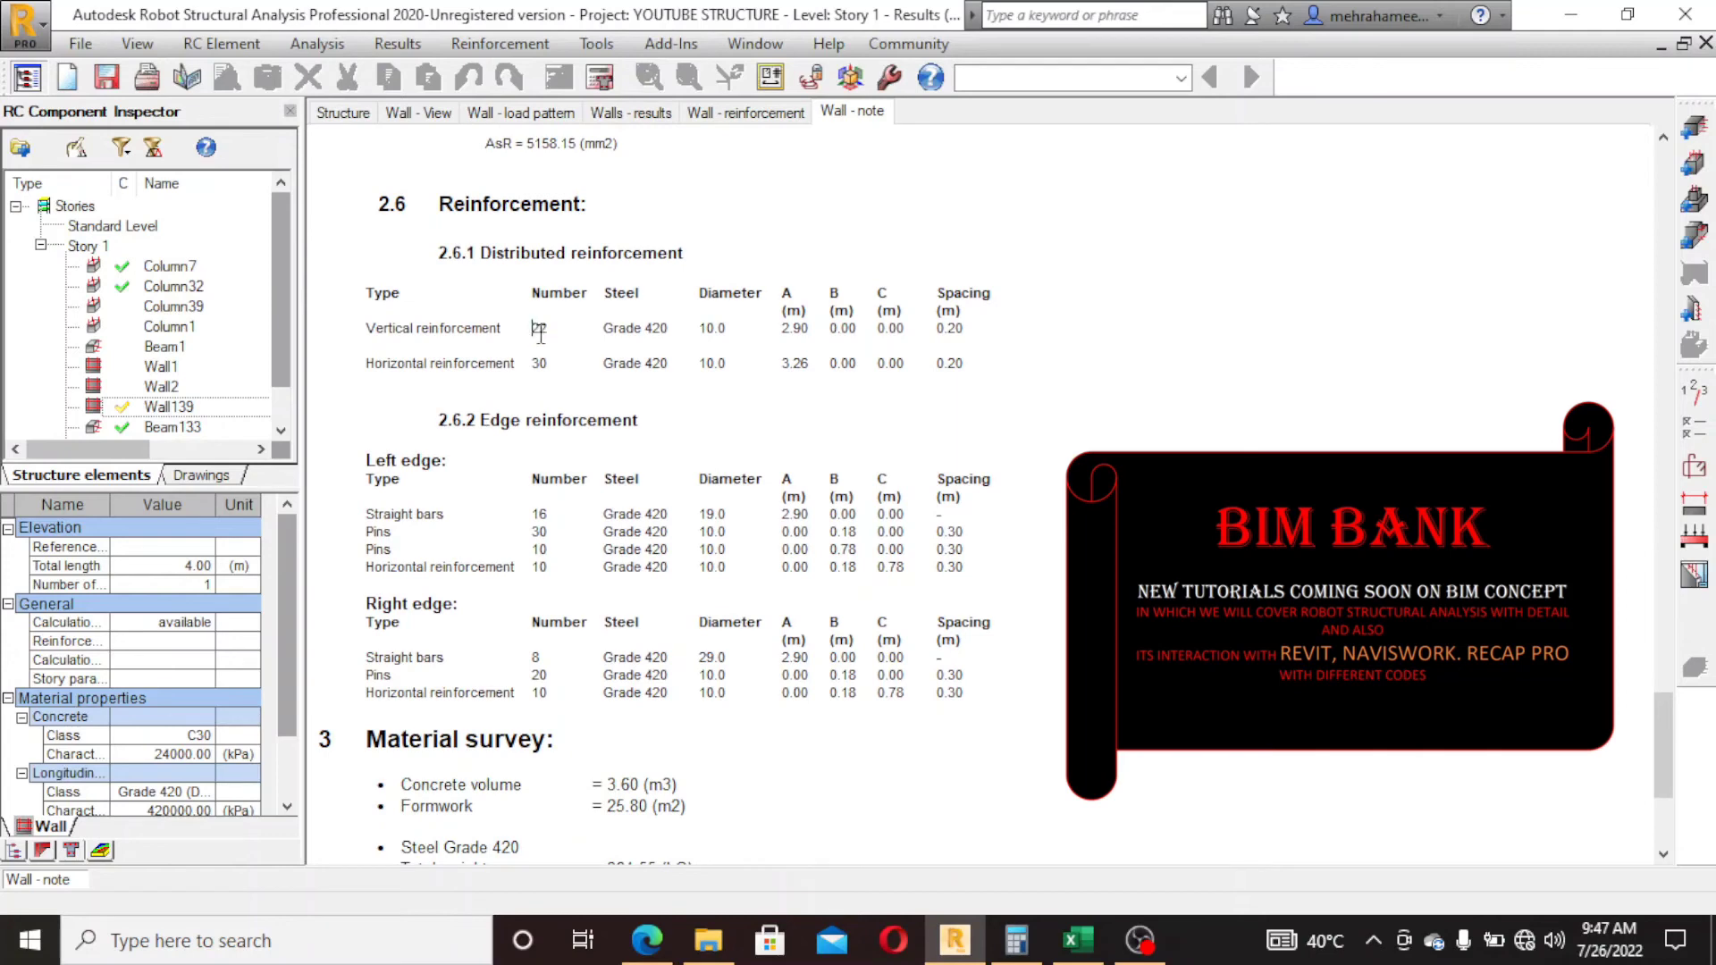
{"action": "left_click_drag", "start_coordinate": [539, 331], "coordinate": [577, 348]}
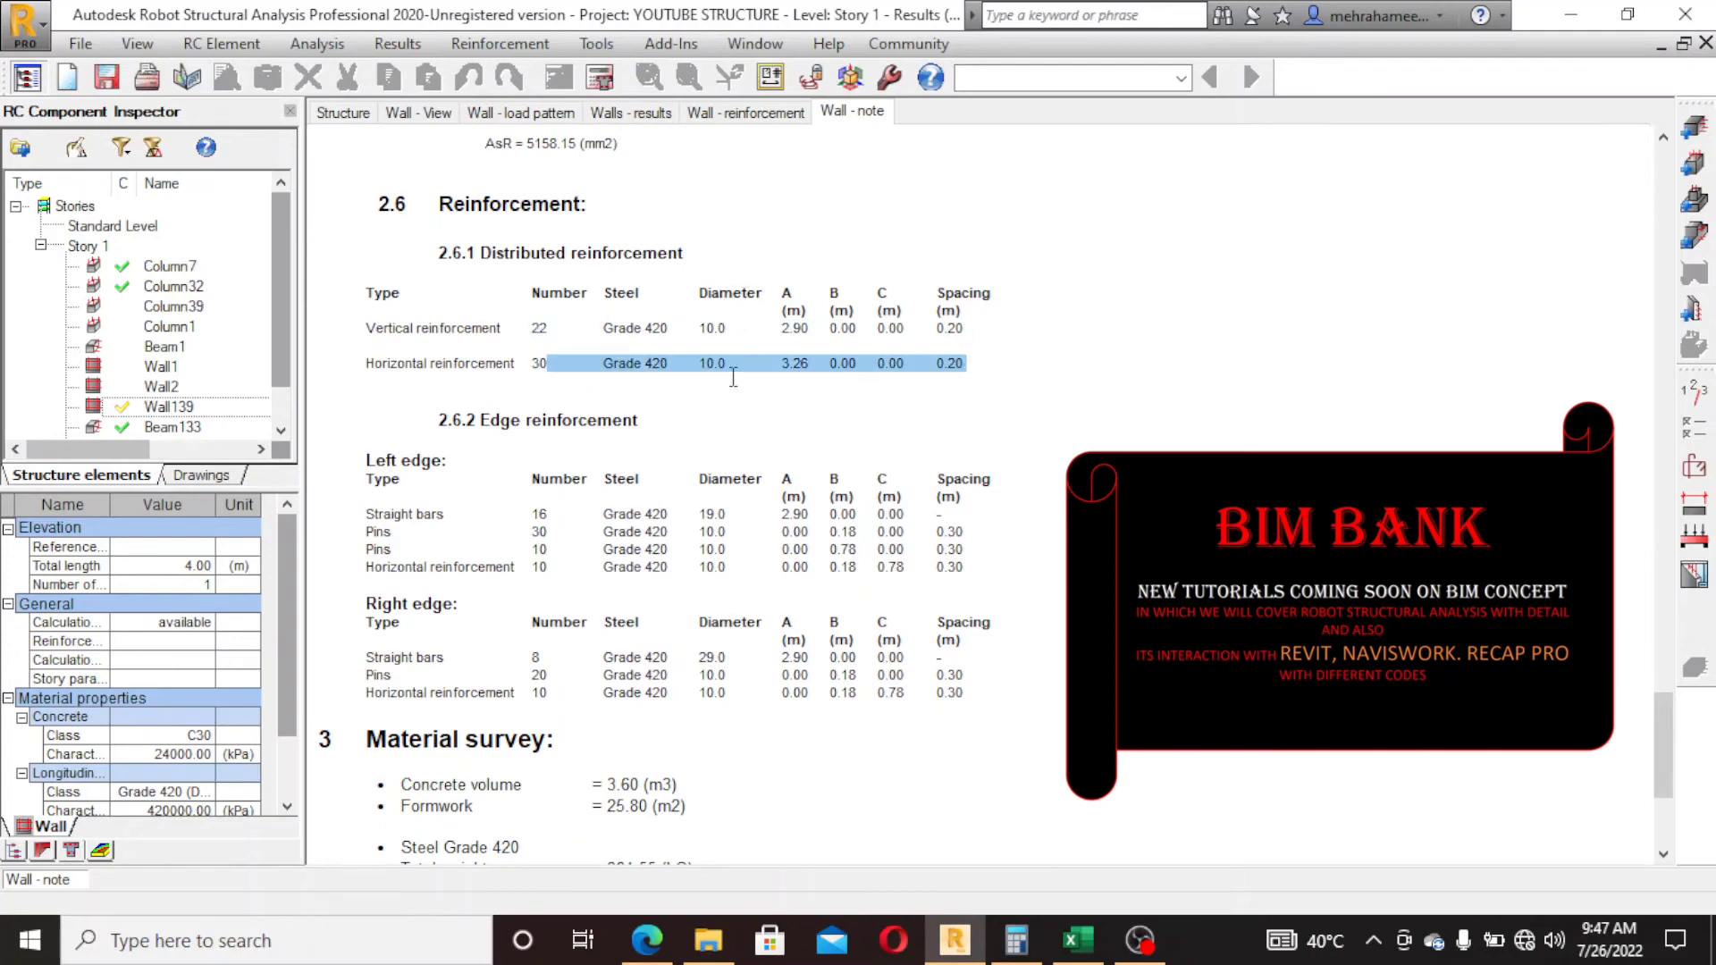
{"action": "left_click_drag", "start_coordinate": [780, 326], "coordinate": [903, 329]}
{"action": "left_click", "coordinate": [935, 332]}
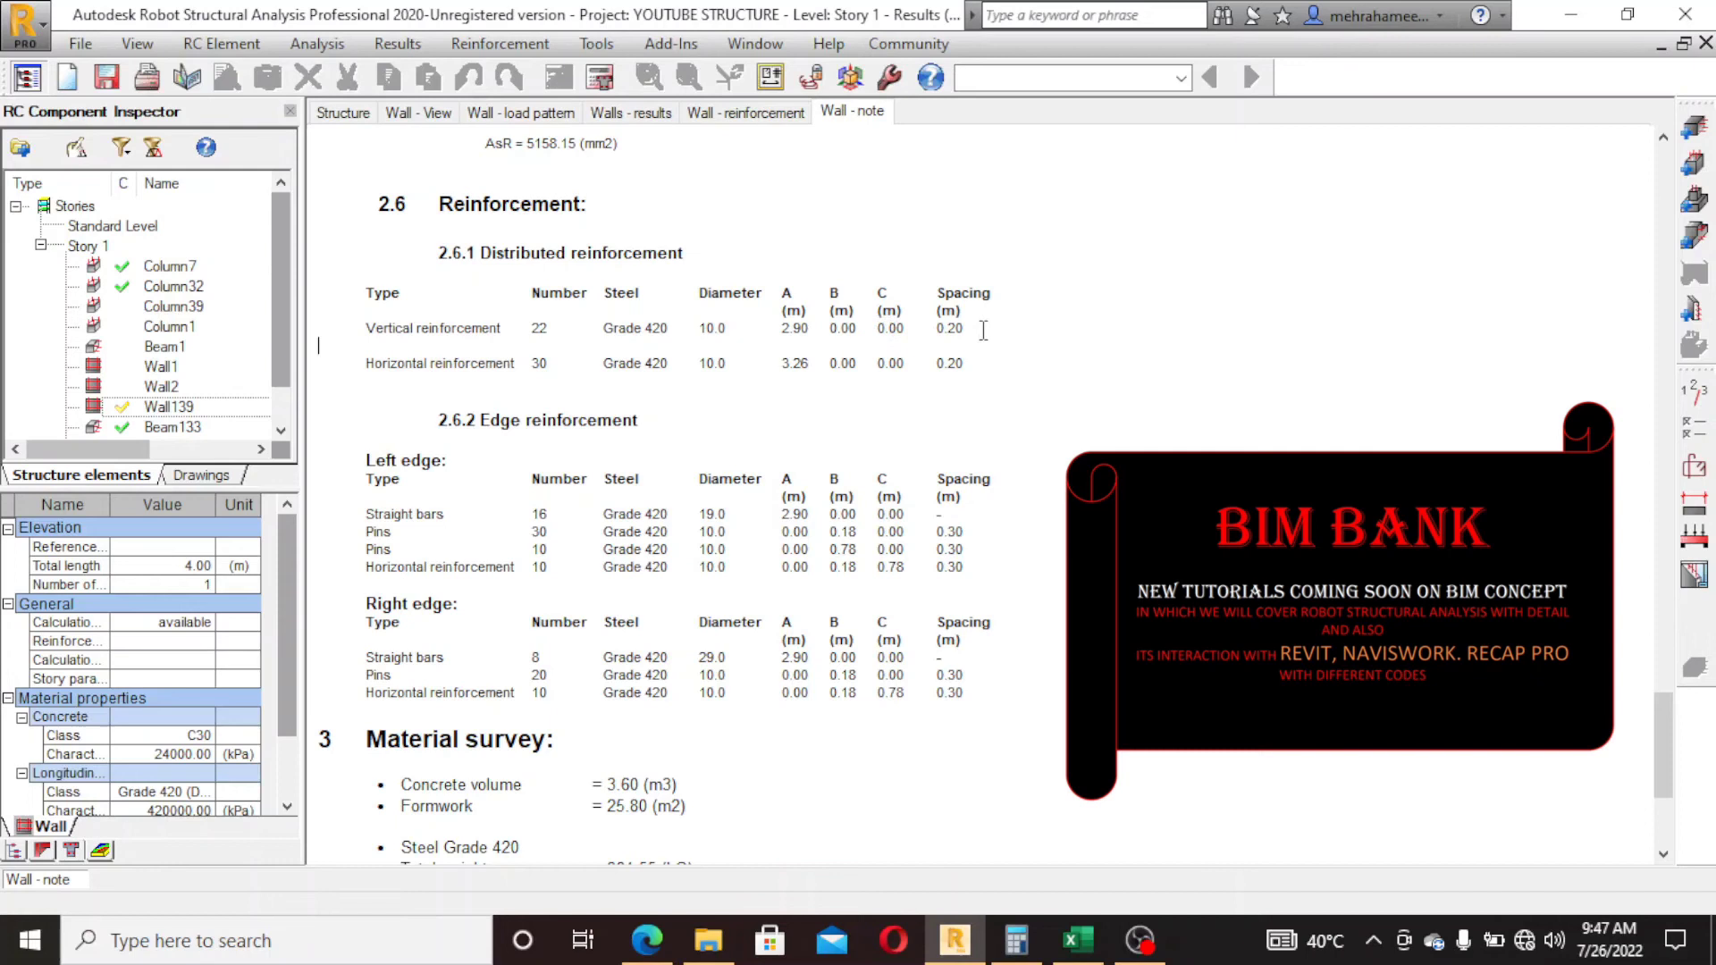
{"action": "left_click_drag", "start_coordinate": [938, 329], "coordinate": [981, 338]}
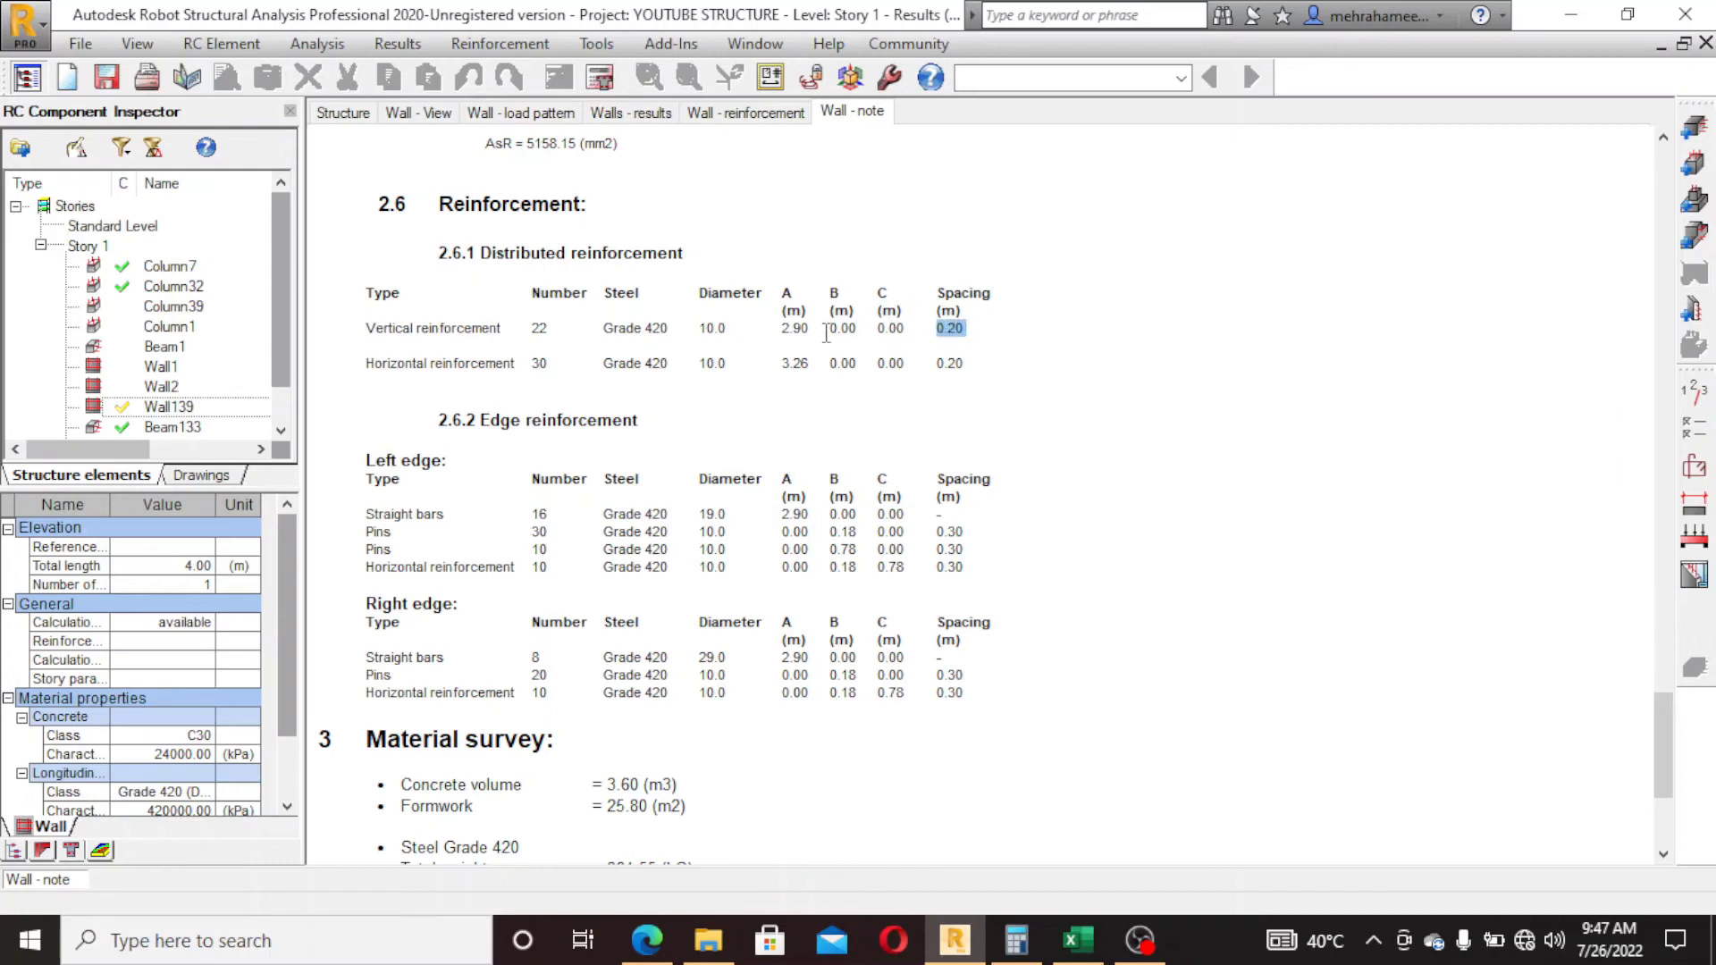
{"action": "scroll", "coordinate": [824, 329], "scroll_direction": "down", "scroll_amount": 3}
{"action": "left_click_drag", "start_coordinate": [784, 243], "coordinate": [998, 242]}
{"action": "scroll", "coordinate": [513, 308], "scroll_direction": "down", "scroll_amount": 3}
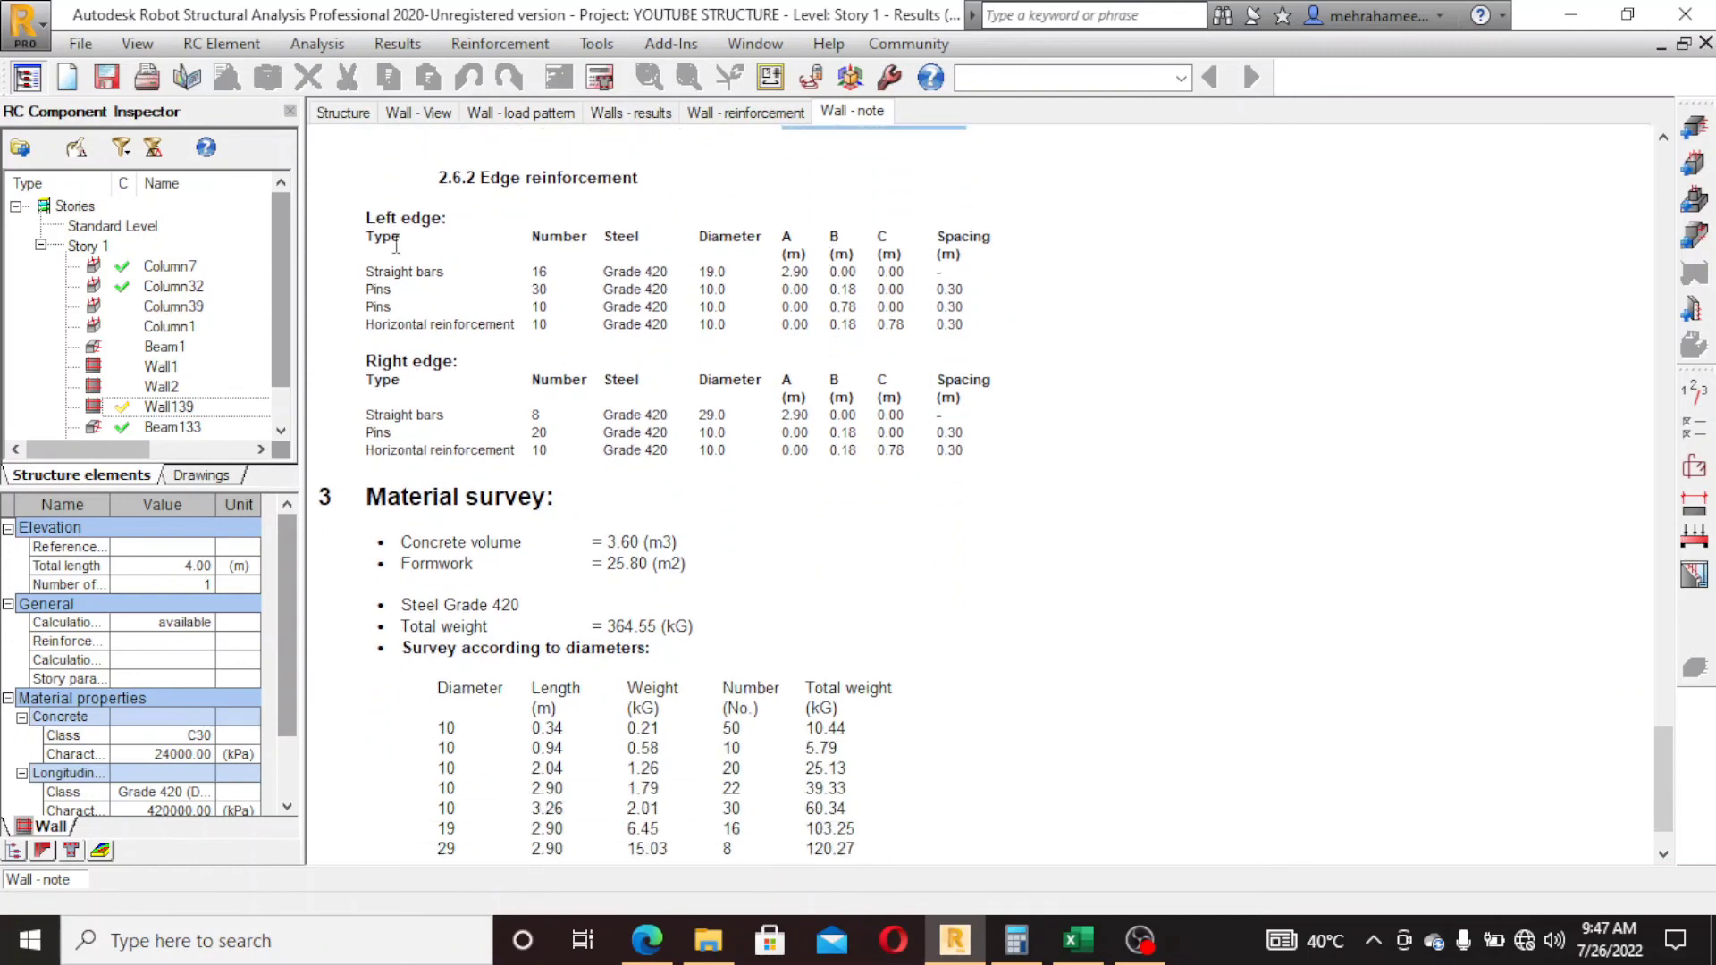
{"action": "left_click_drag", "start_coordinate": [429, 198], "coordinate": [670, 161]}
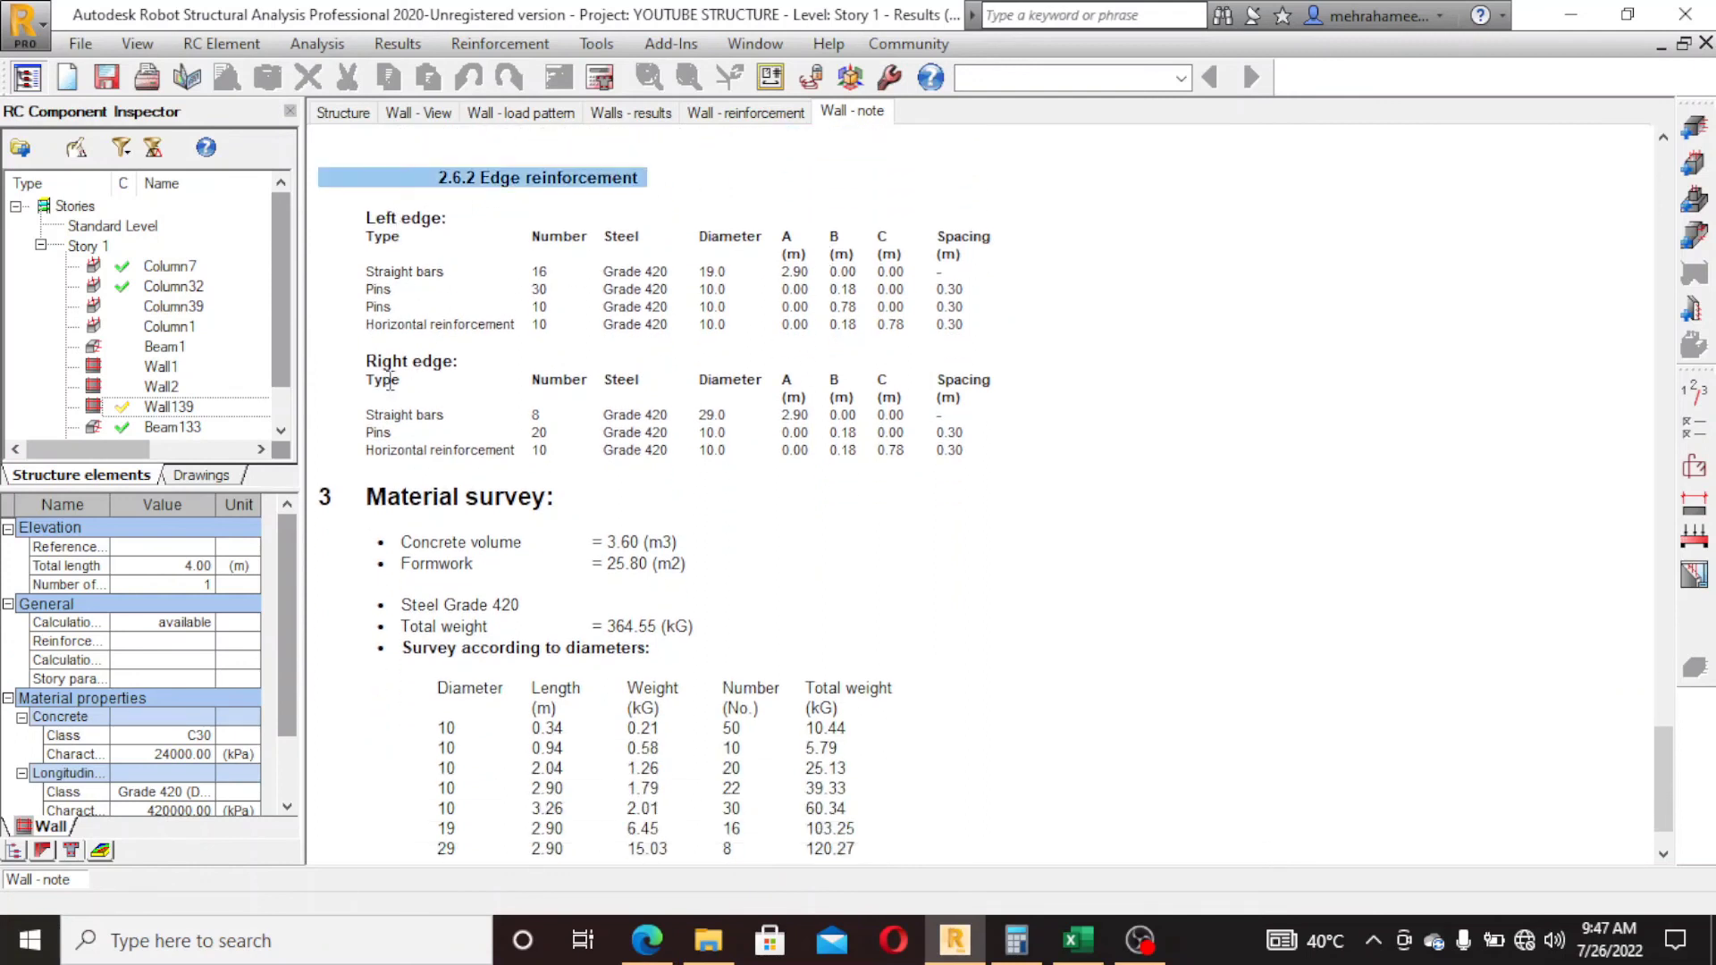
{"action": "left_click", "coordinate": [366, 365]}
{"action": "left_click_drag", "start_coordinate": [369, 367], "coordinate": [465, 364]}
{"action": "left_click_drag", "start_coordinate": [402, 234], "coordinate": [530, 271]}
{"action": "scroll", "coordinate": [445, 446], "scroll_direction": "down", "scroll_amount": 2}
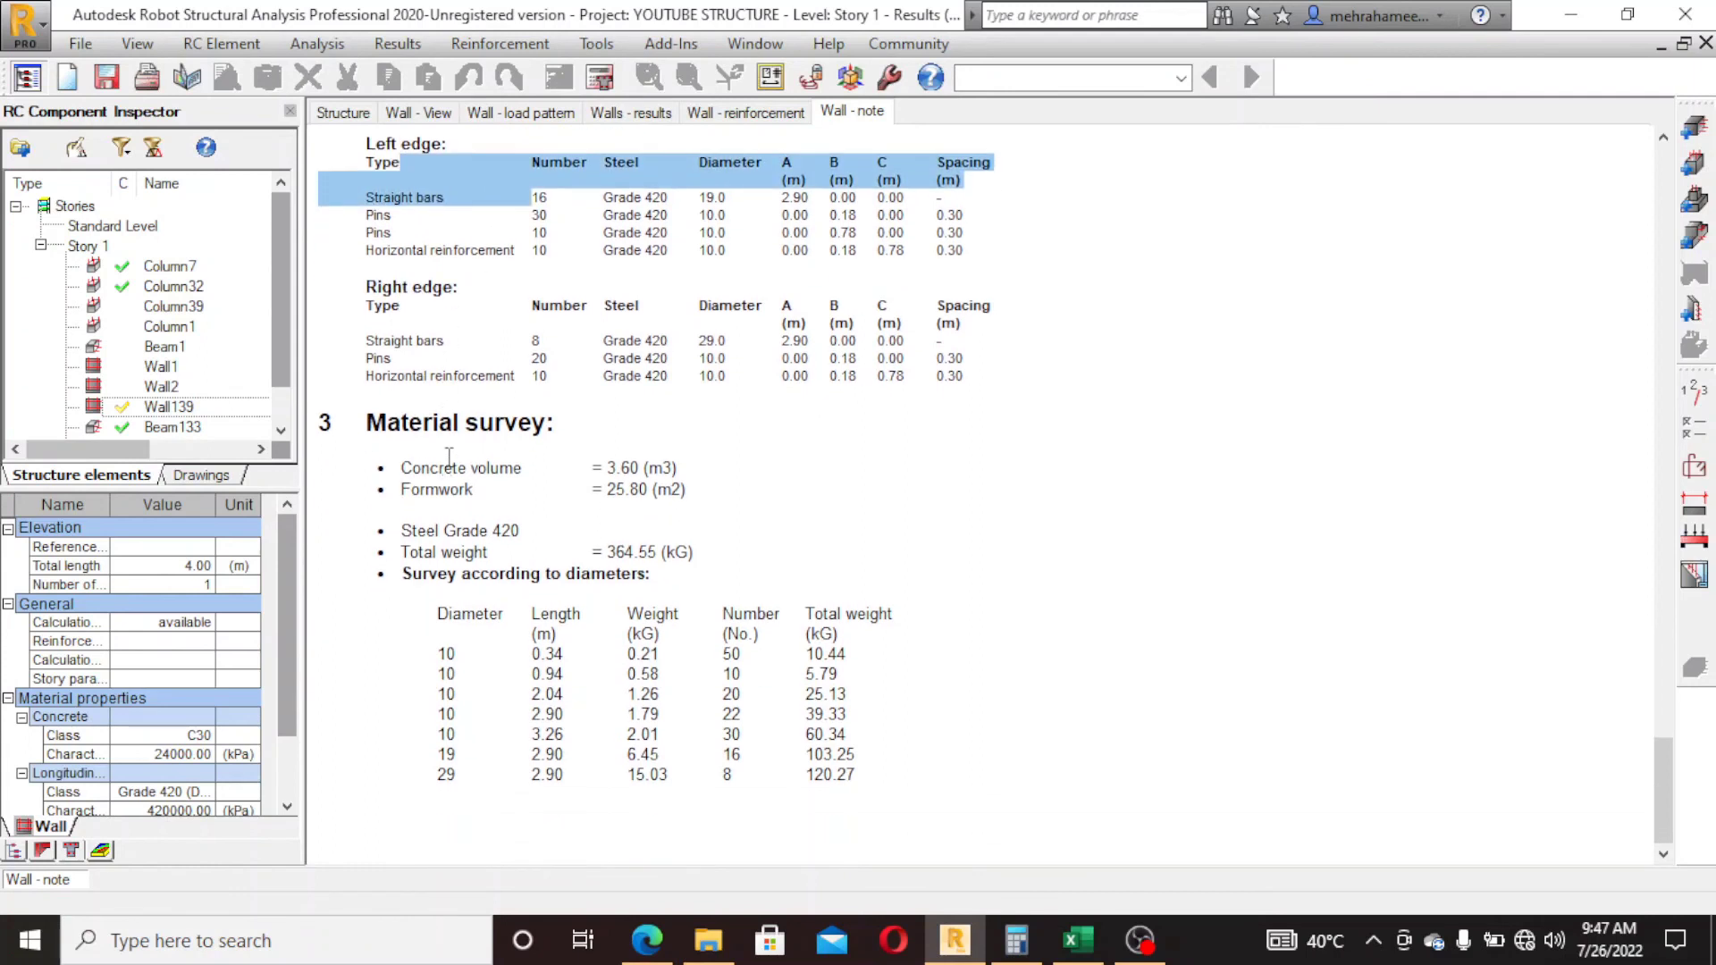
{"action": "left_click_drag", "start_coordinate": [438, 646], "coordinate": [878, 774]}
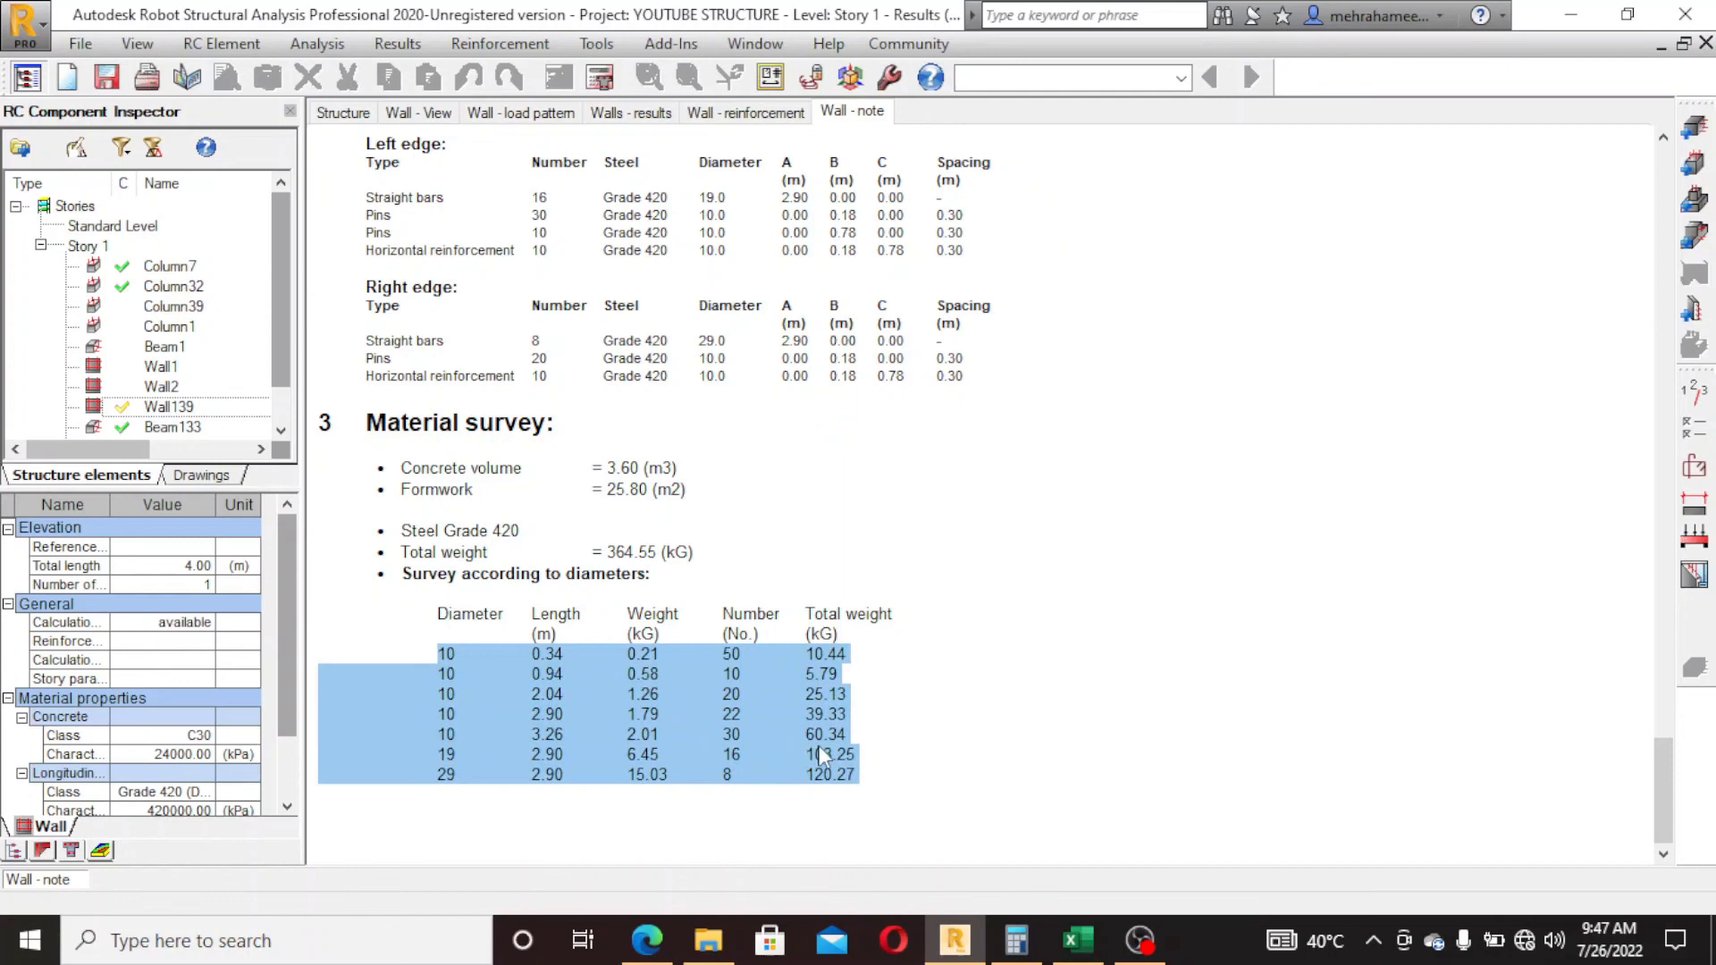
{"action": "scroll", "coordinate": [645, 699], "scroll_direction": "up", "scroll_amount": 5}
{"action": "scroll", "coordinate": [717, 562], "scroll_direction": "up", "scroll_amount": 10}
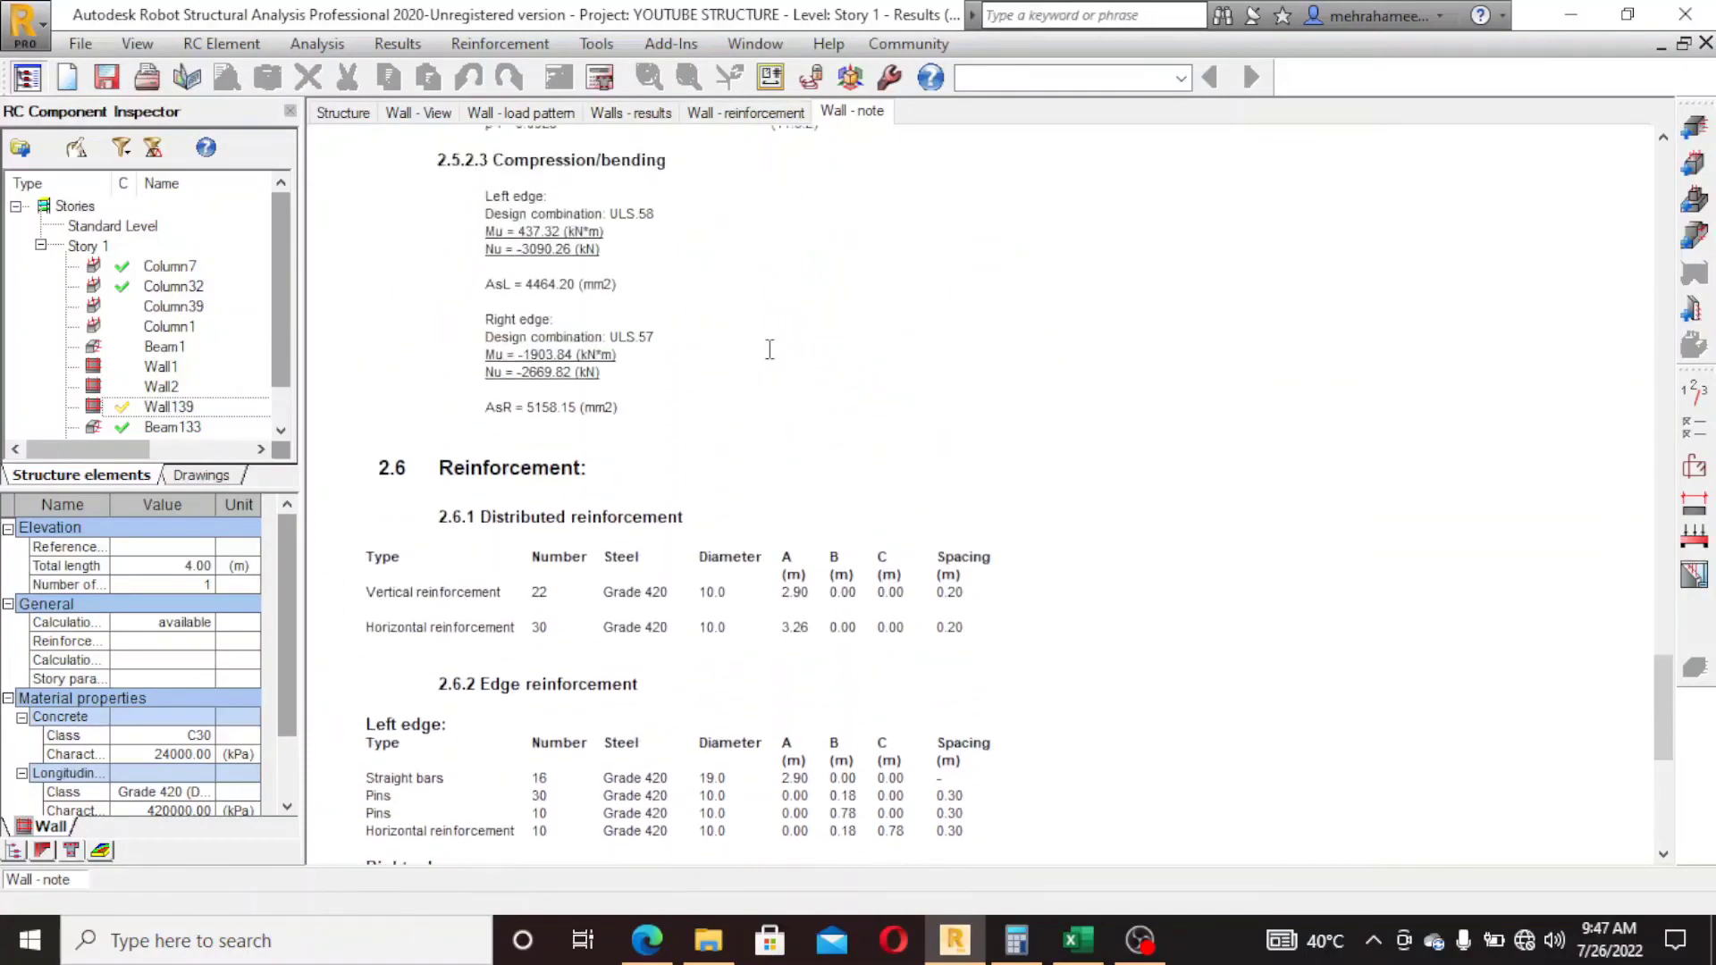
Cycle through reinforcement, results and load pattern back to the 4.00 × 3.00 m, 300 mm wall geometry
{"action": "left_click", "coordinate": [745, 112]}
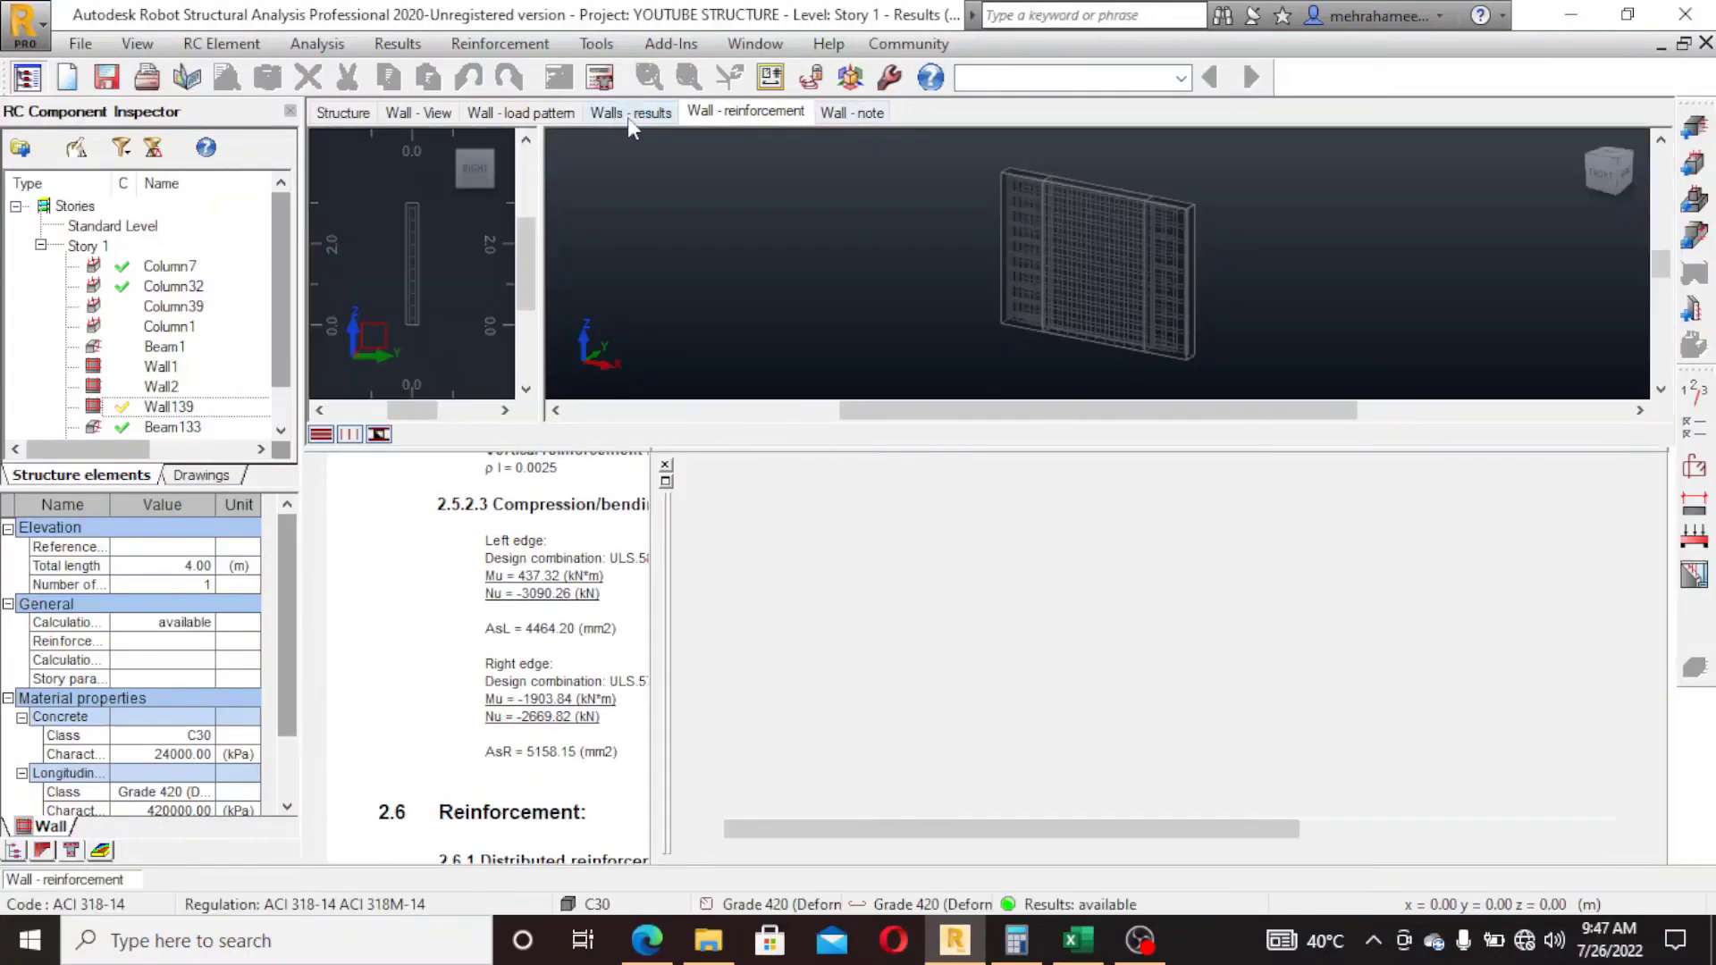
{"action": "left_click", "coordinate": [628, 113]}
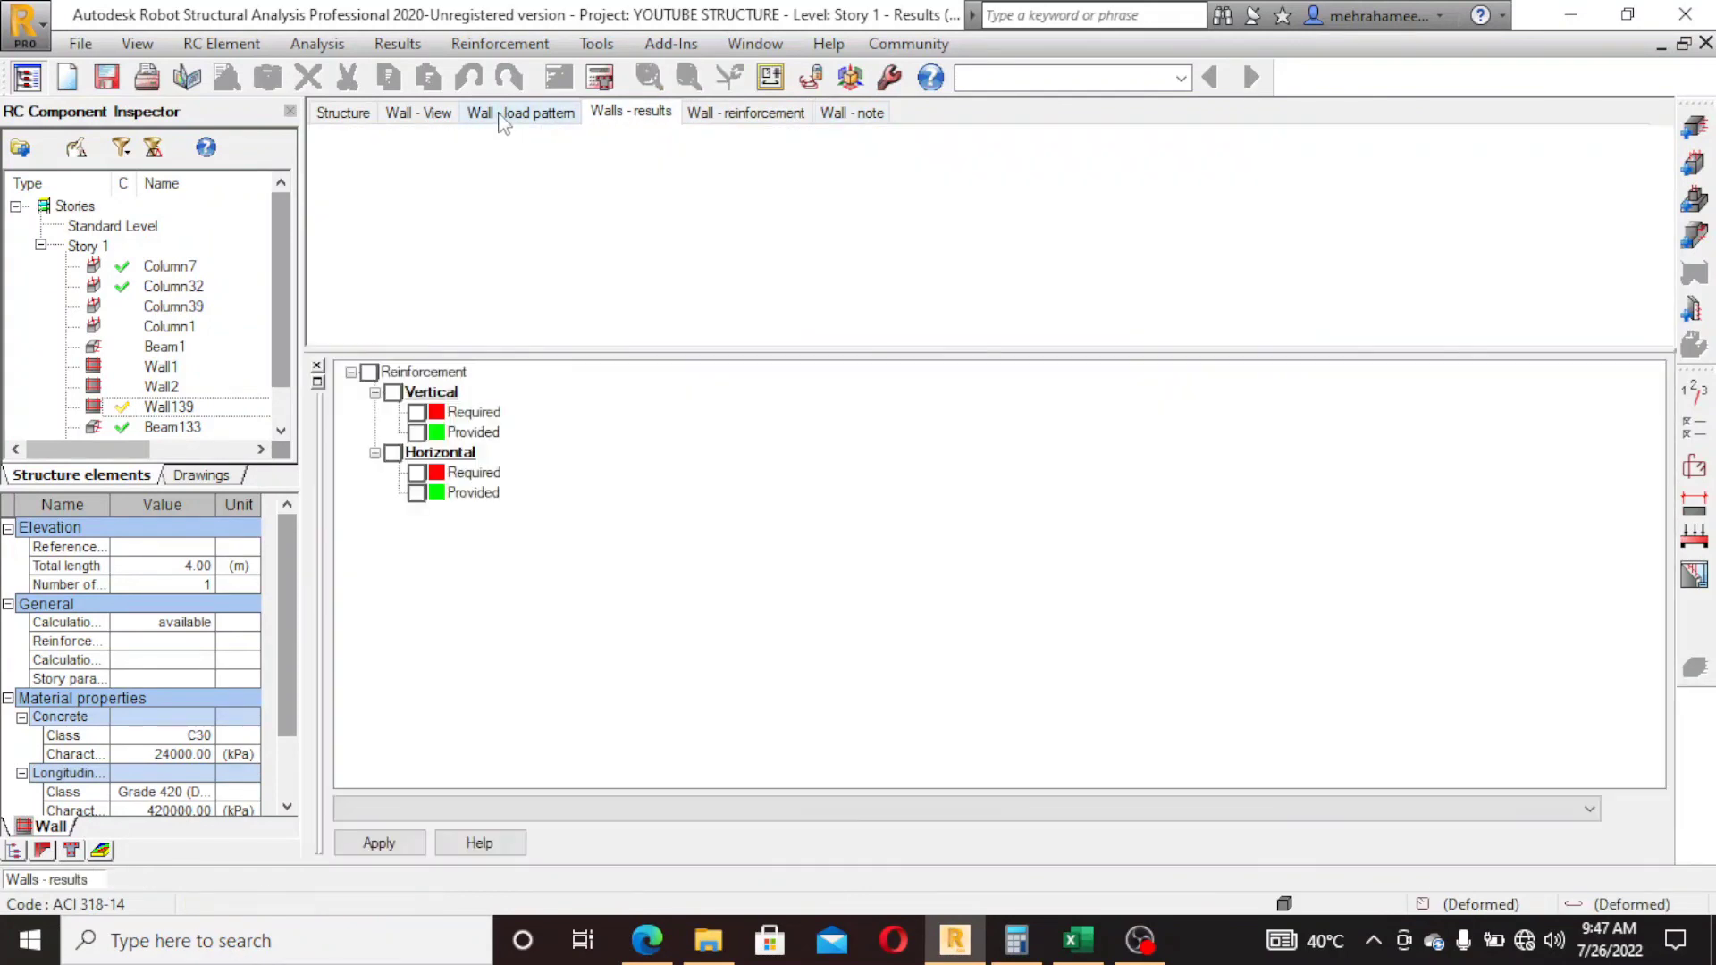
{"action": "left_click", "coordinate": [500, 114]}
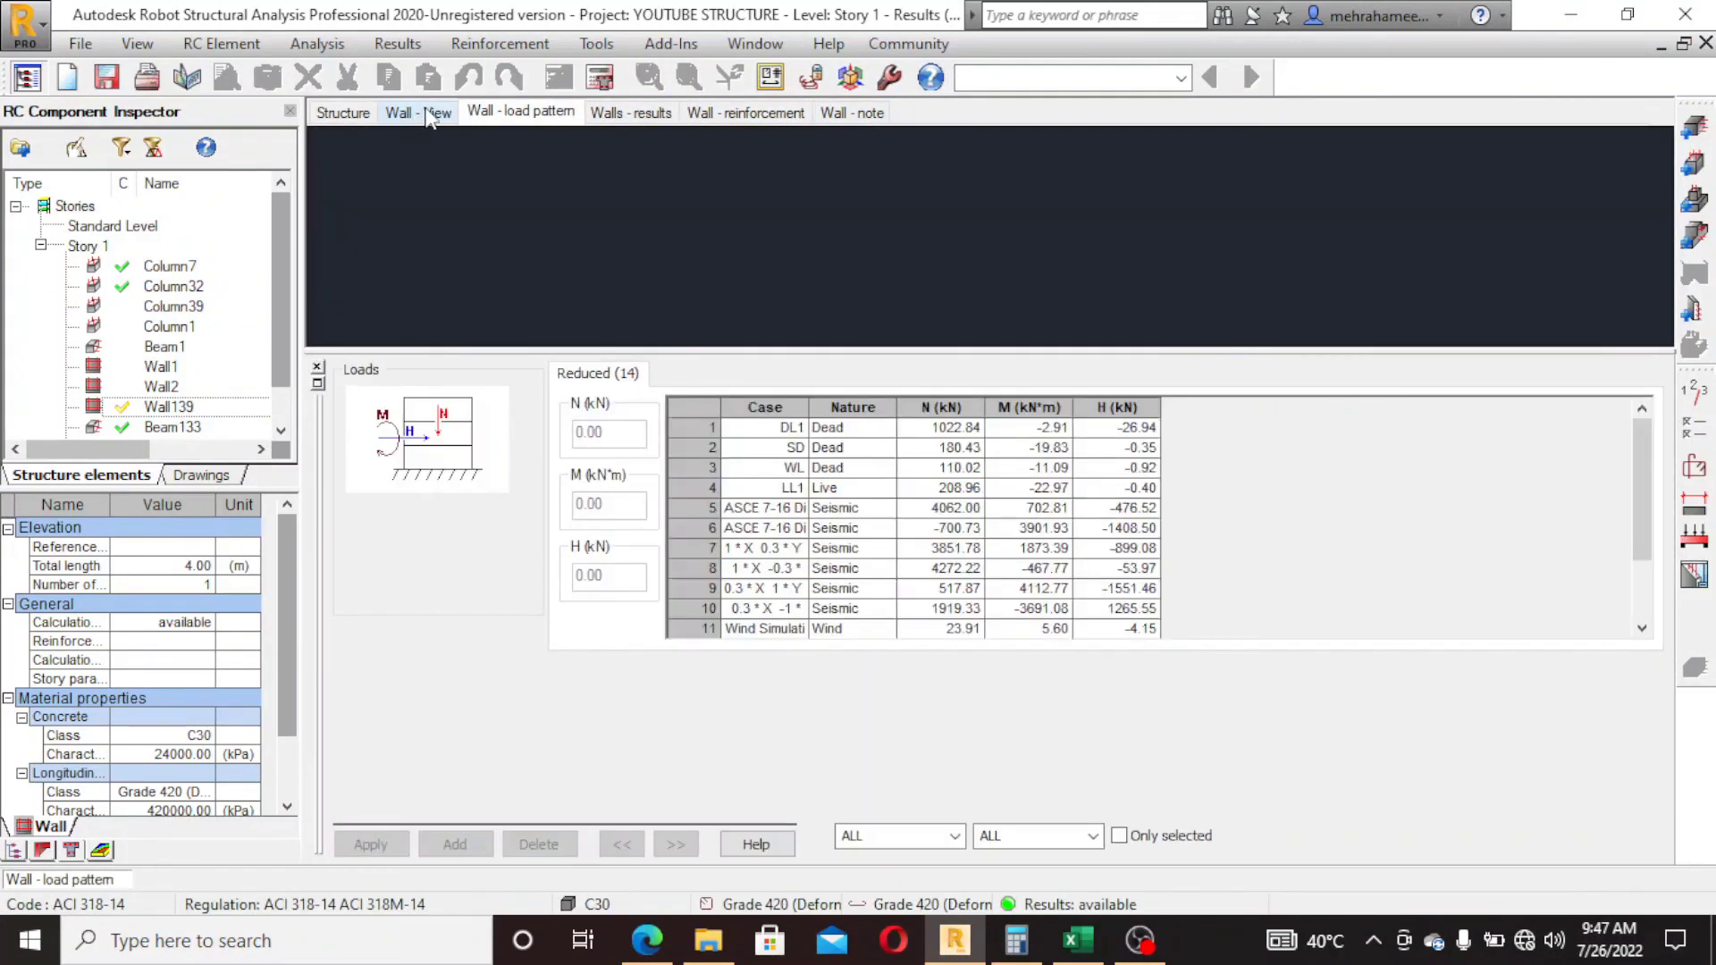
{"action": "left_click", "coordinate": [416, 114]}
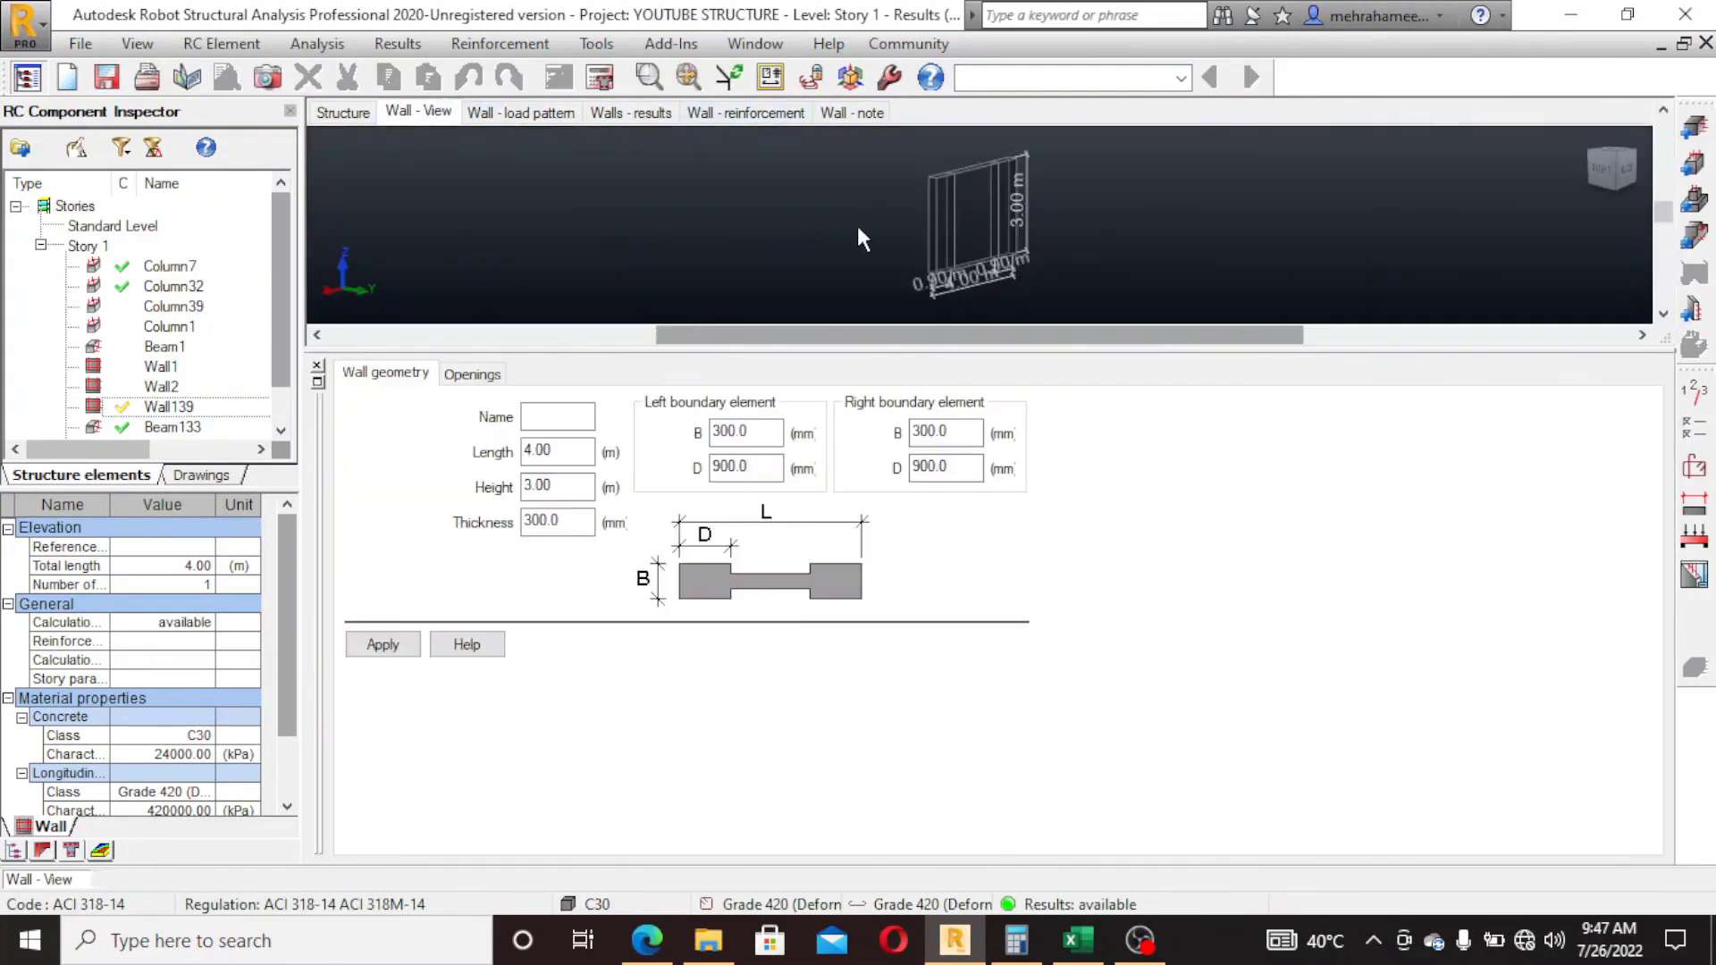
{"action": "scroll", "coordinate": [1000, 256], "scroll_direction": "up", "scroll_amount": 2}
{"action": "scroll", "coordinate": [967, 234], "scroll_direction": "down", "scroll_amount": 3}
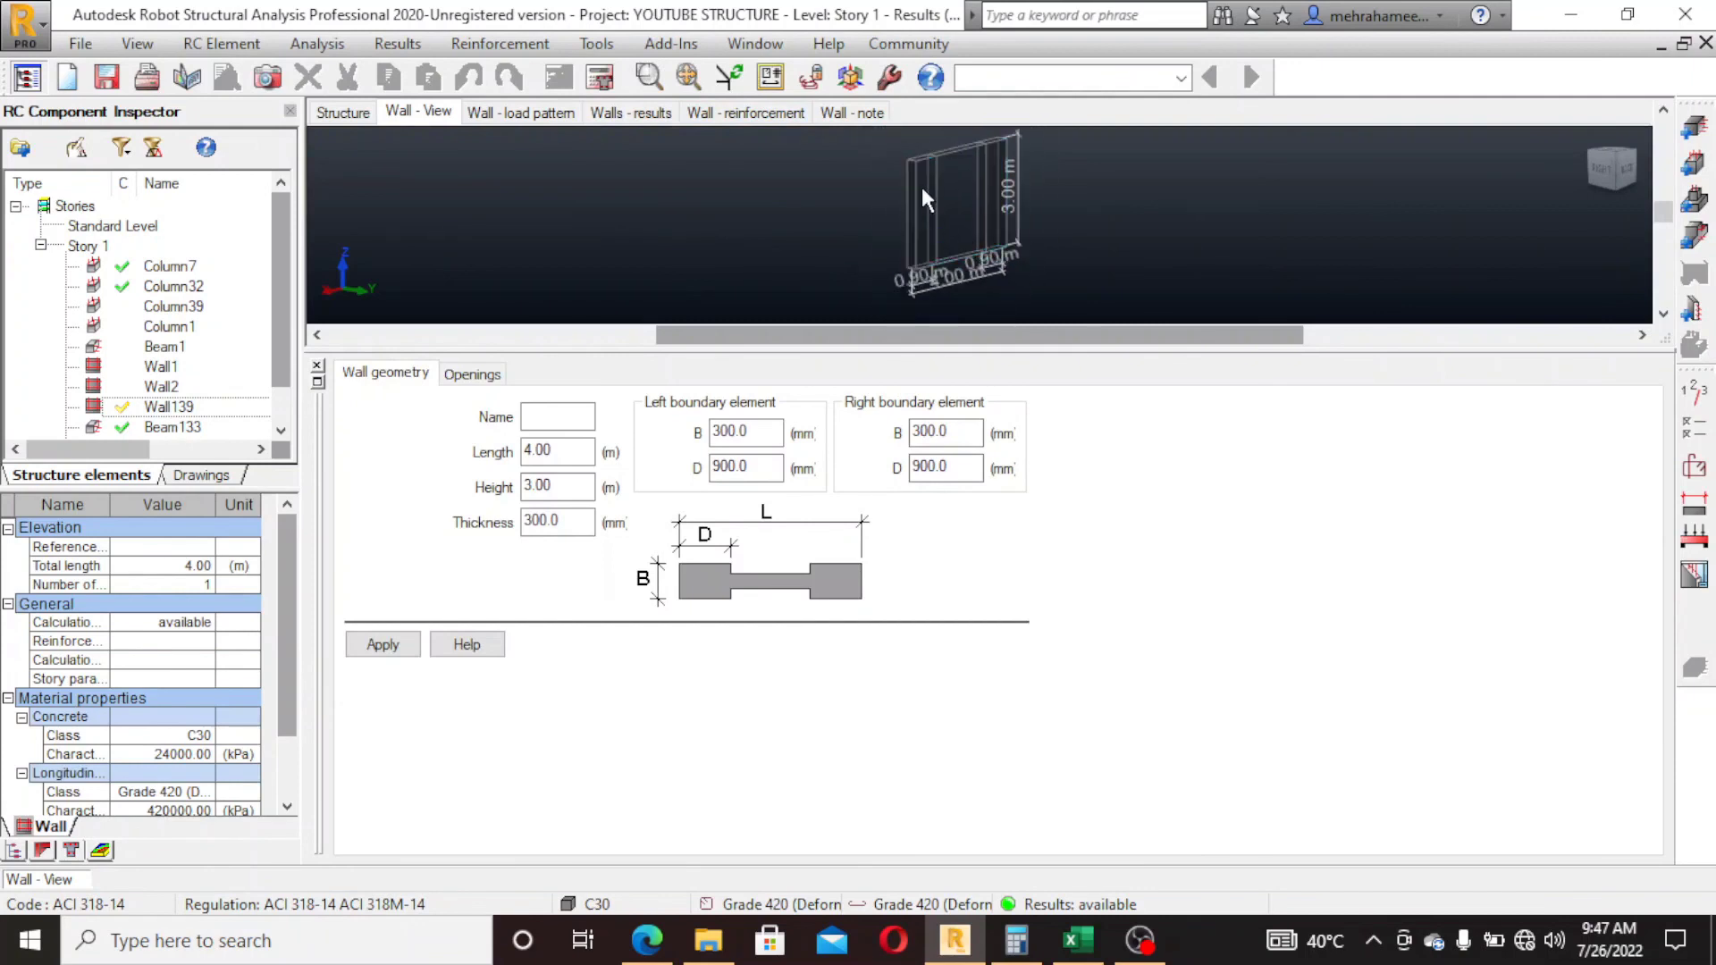
{"action": "middle_click_drag", "start_coordinate": [963, 232], "coordinate": [941, 222]}
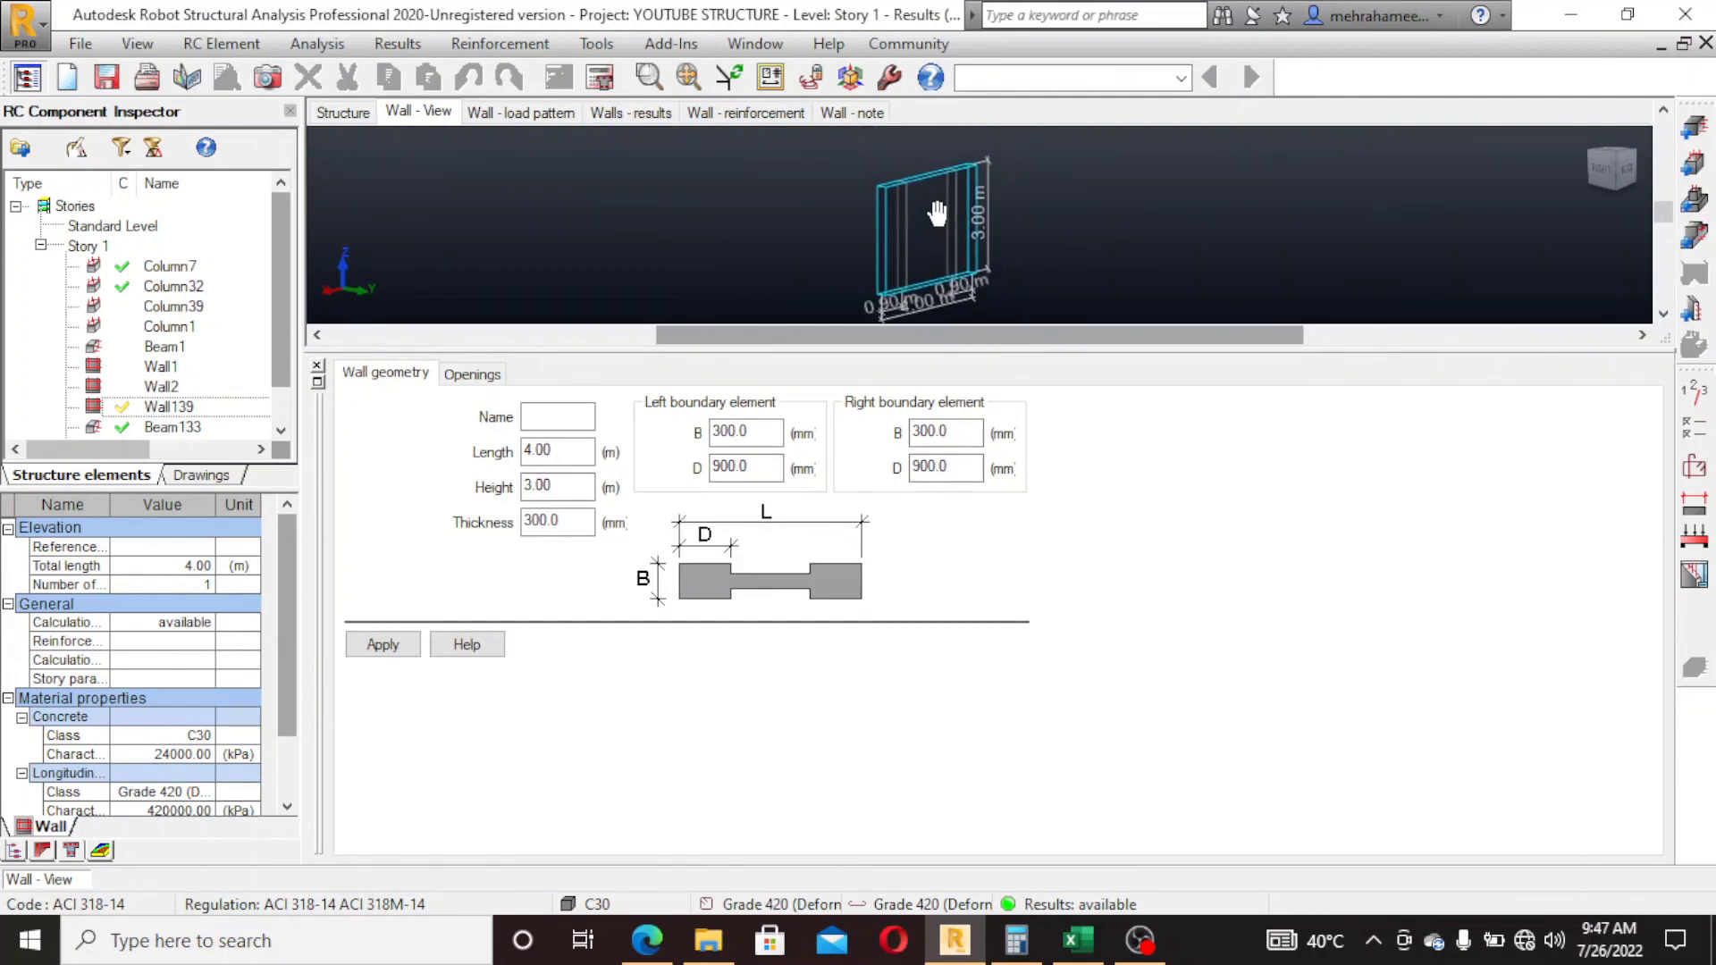
Show the workspace layout list: Structure Model, Results, RC Design, Tools
{"action": "left_click", "coordinate": [1181, 77]}
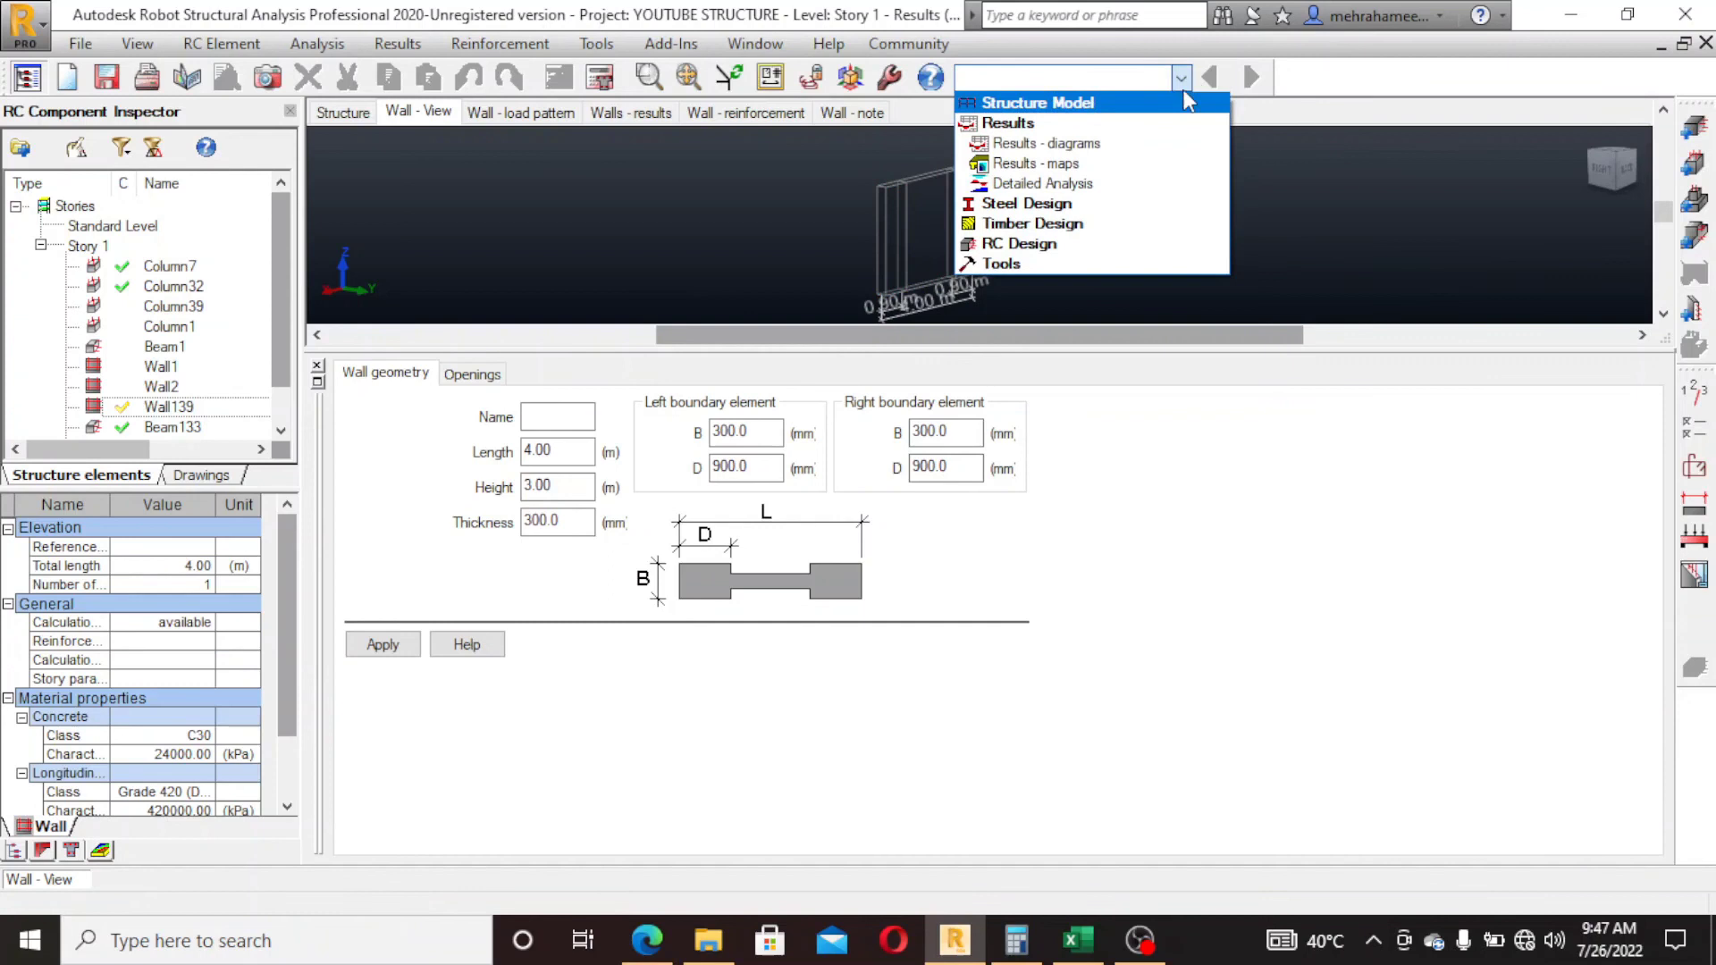